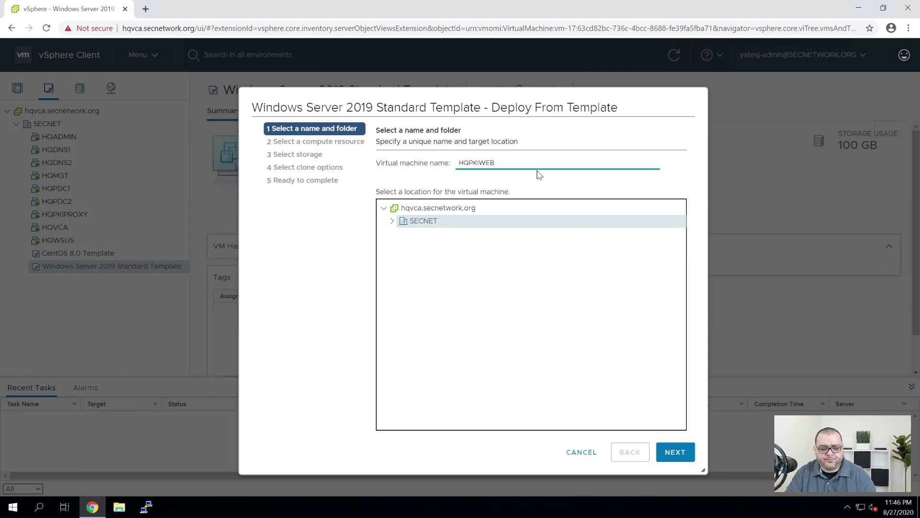
Confirm HQPKIWEB as the virtual machine name in the SECNET datacenter and continue
{"action": "left_click", "coordinate": [674, 452]}
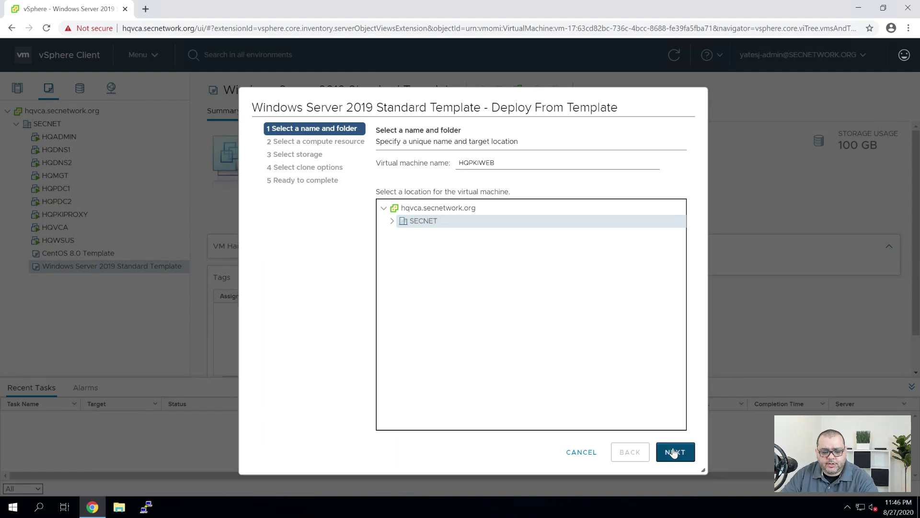
Place HQPKIWEB on host hqvh1.secnetwork.org and keep the default datastore
{"action": "left_click", "coordinate": [447, 179]}
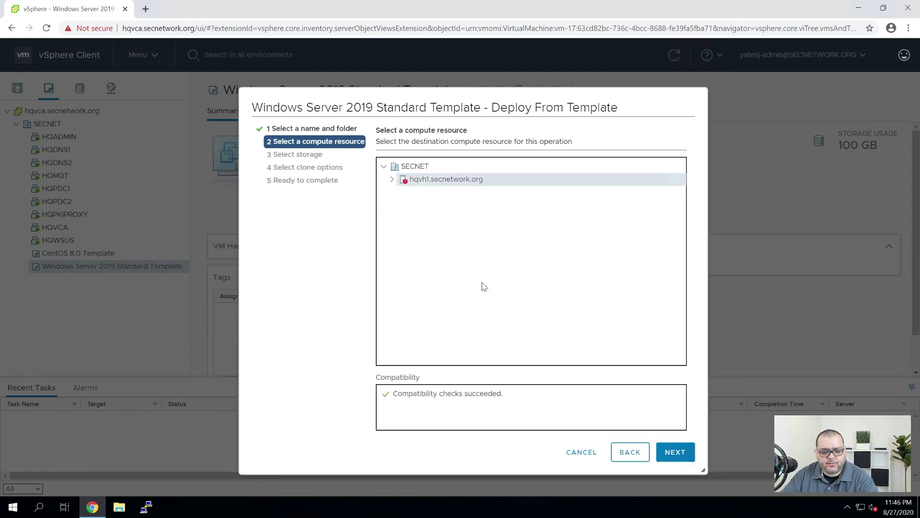
{"action": "left_click", "coordinate": [674, 452]}
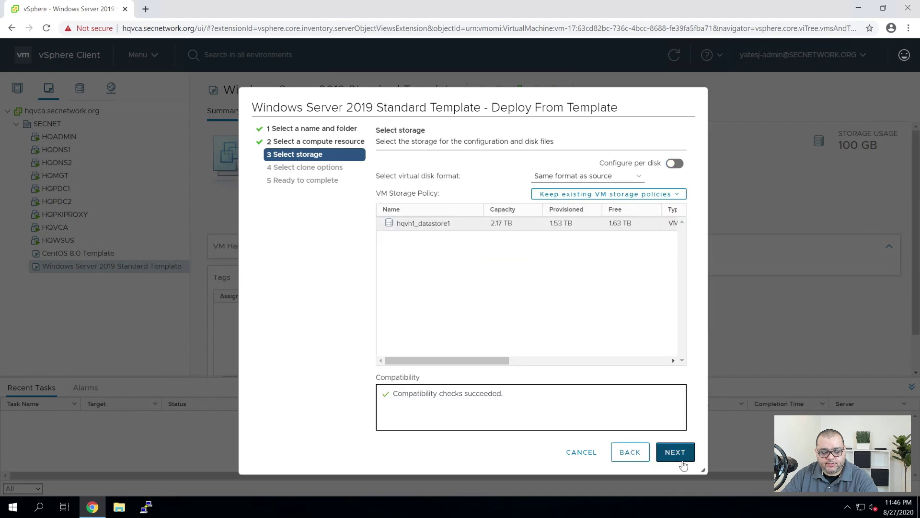
{"action": "left_click", "coordinate": [683, 464]}
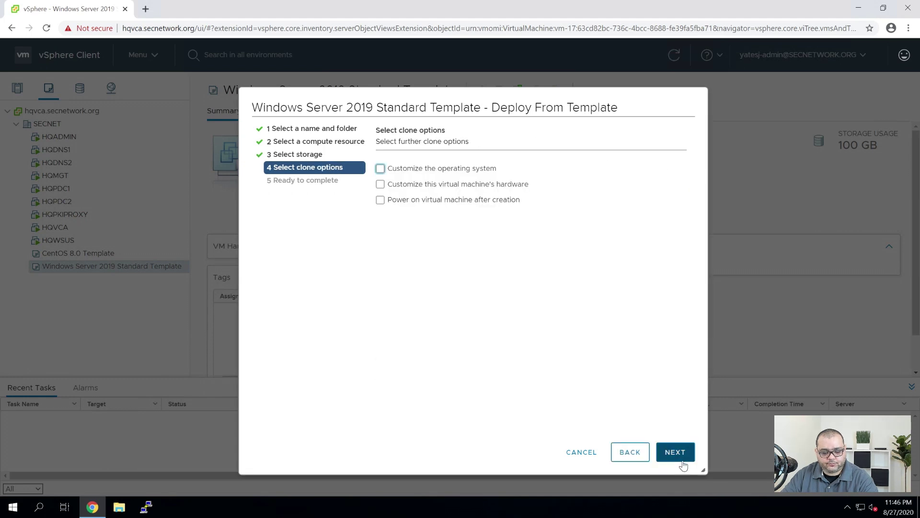
Enable OS customization and power-on, choose the Windows Server 2019 Standard spec, and finish the deployment
{"action": "left_click", "coordinate": [381, 169]}
{"action": "left_click", "coordinate": [425, 200]}
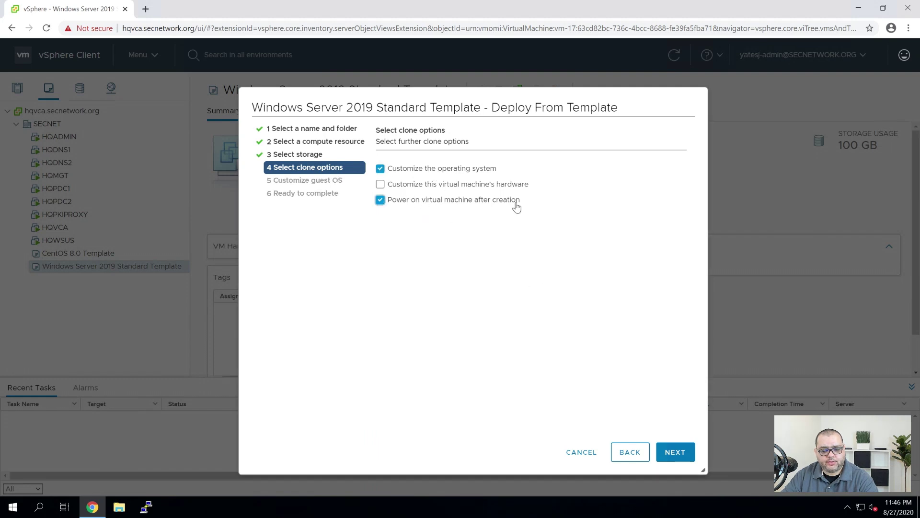
{"action": "left_click", "coordinate": [676, 453]}
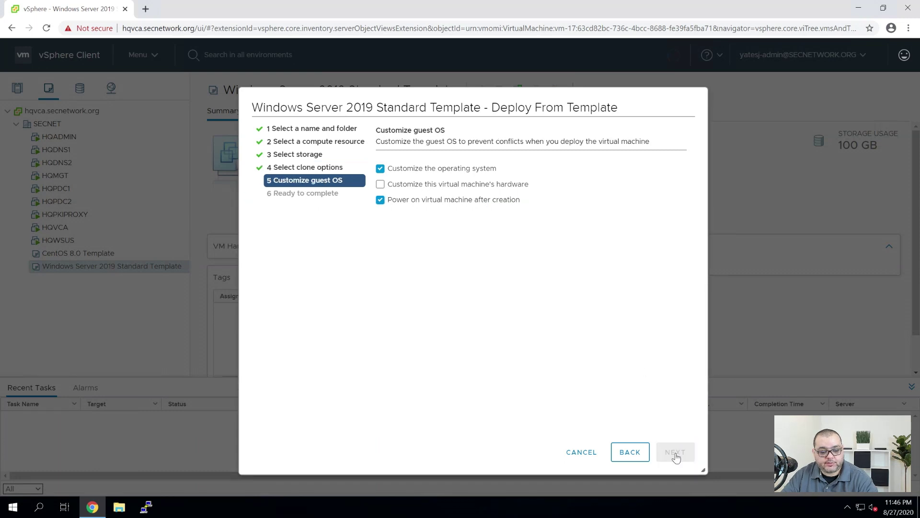
{"action": "left_click", "coordinate": [457, 199]}
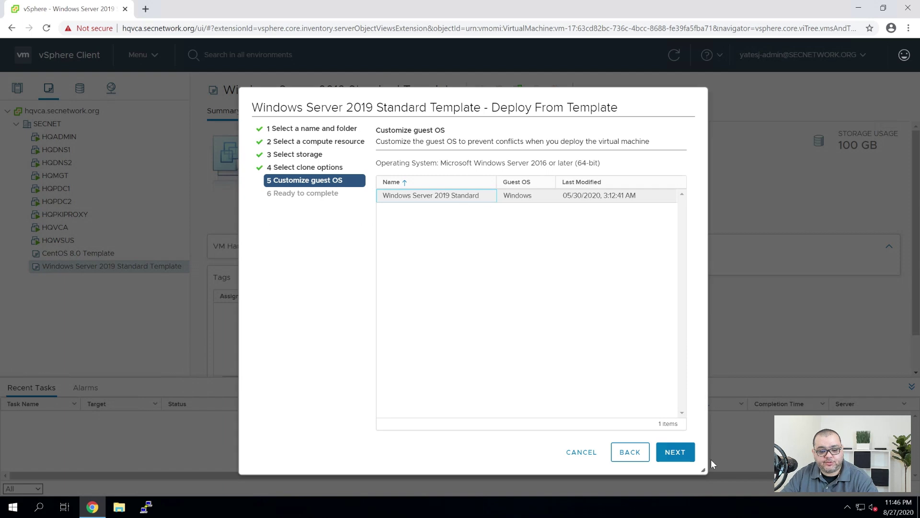
{"action": "left_click", "coordinate": [676, 452]}
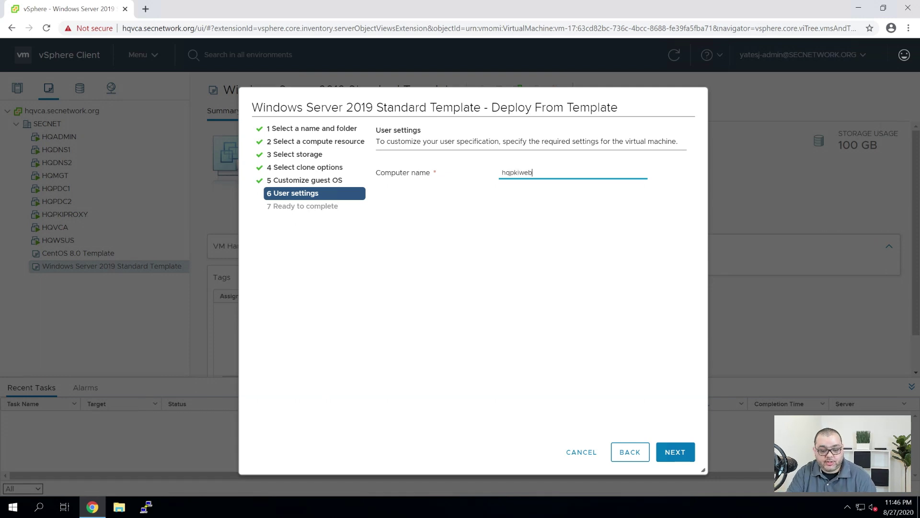
{"action": "left_click", "coordinate": [677, 452]}
{"action": "left_click", "coordinate": [678, 452]}
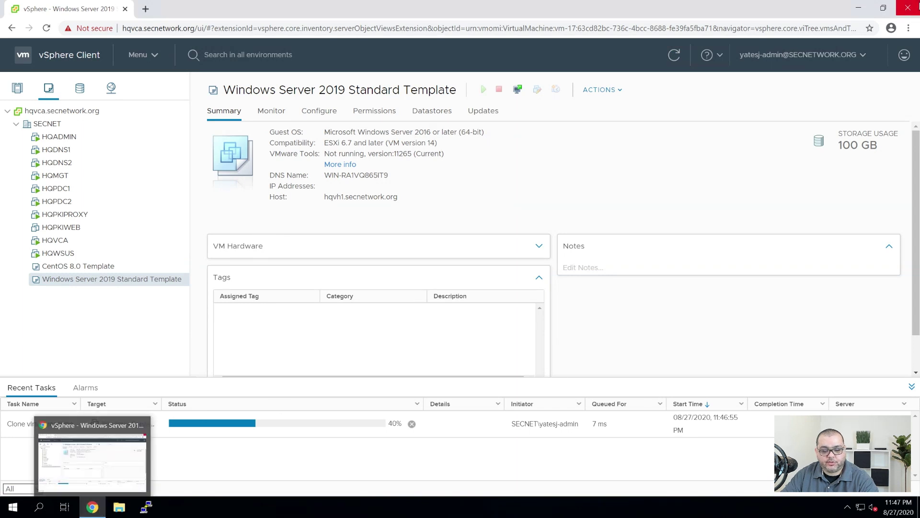
Launch Active Directory Users and Computers via dsa.msc, approving the administrator prompt
{"action": "left_click", "coordinate": [857, 9]}
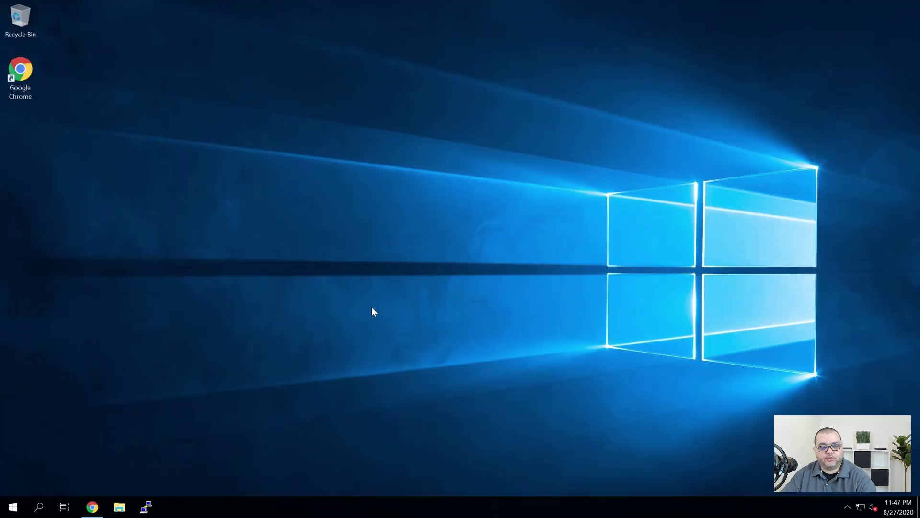
{"action": "key", "text": "super+r"}
{"action": "type", "text": "dsa.msc"}
{"action": "key", "text": "Return"}
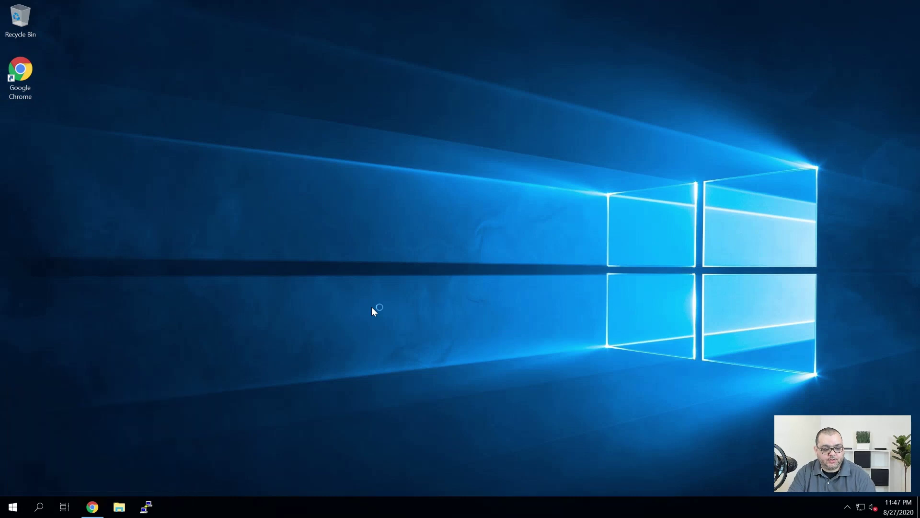
{"action": "key", "text": "Return"}
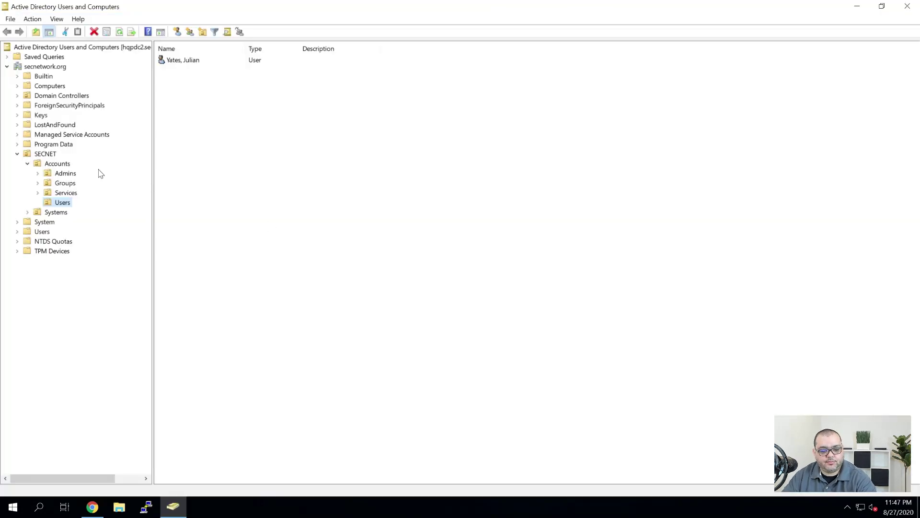
Create the 'CA Publishers' group in the Groups container, then view the Computers container
{"action": "left_click", "coordinate": [62, 183]}
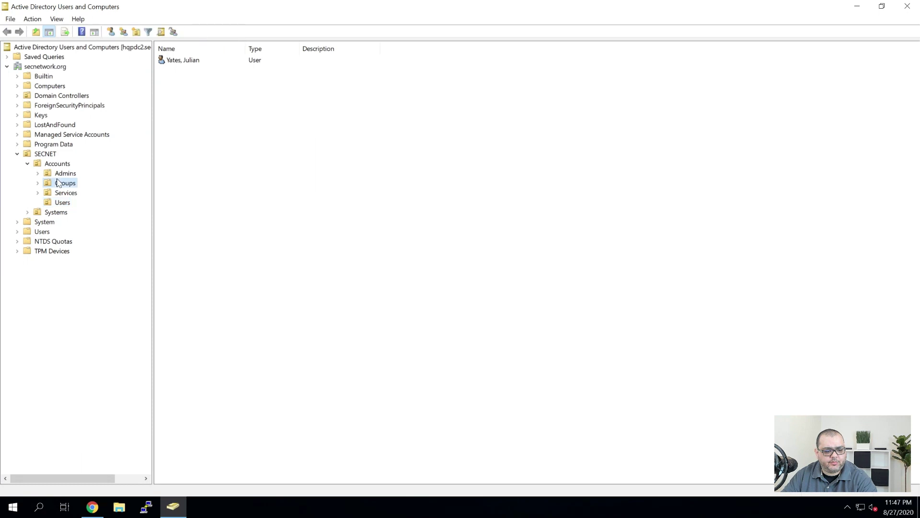
{"action": "right_click", "coordinate": [242, 141]}
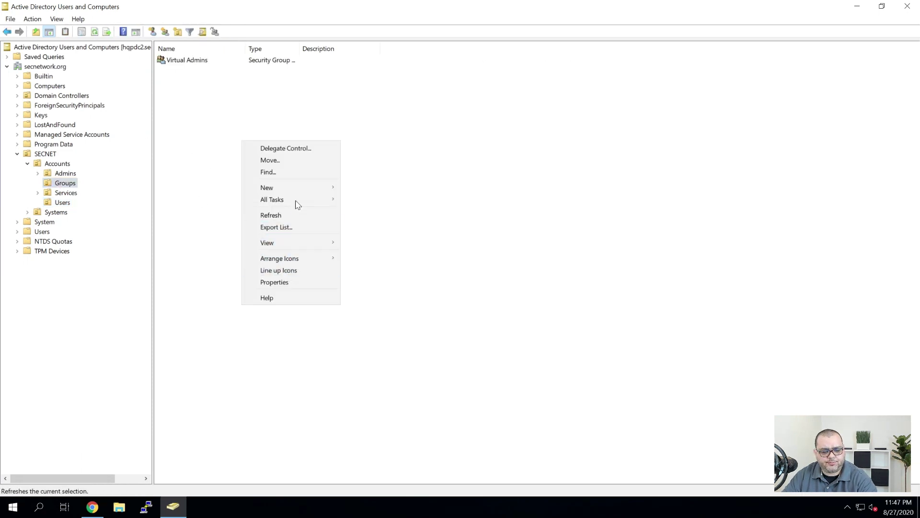
{"action": "mouse_move", "coordinate": [298, 188]}
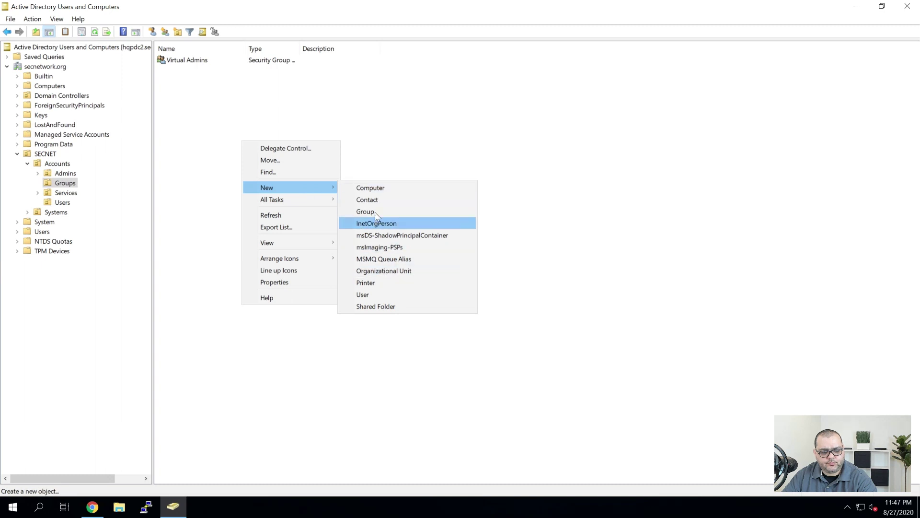
{"action": "left_click", "coordinate": [380, 215]}
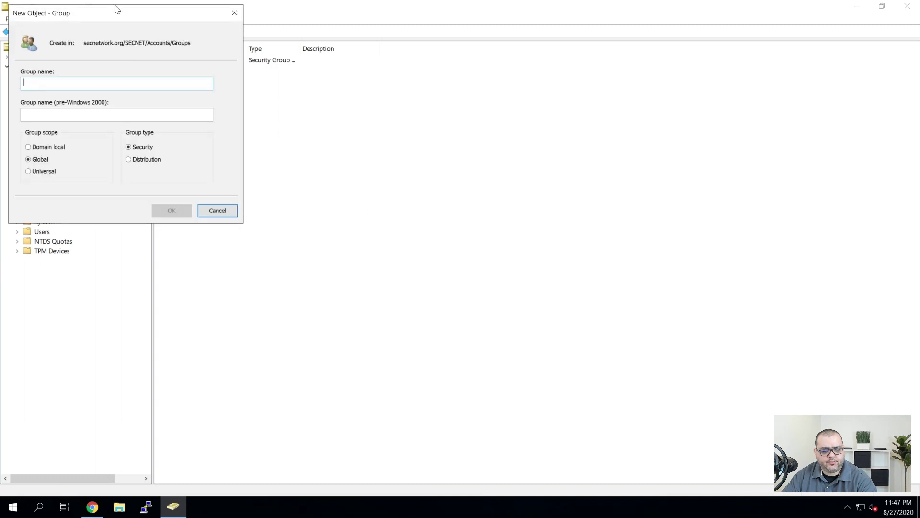
{"action": "left_click_drag", "start_coordinate": [132, 16], "coordinate": [450, 197]}
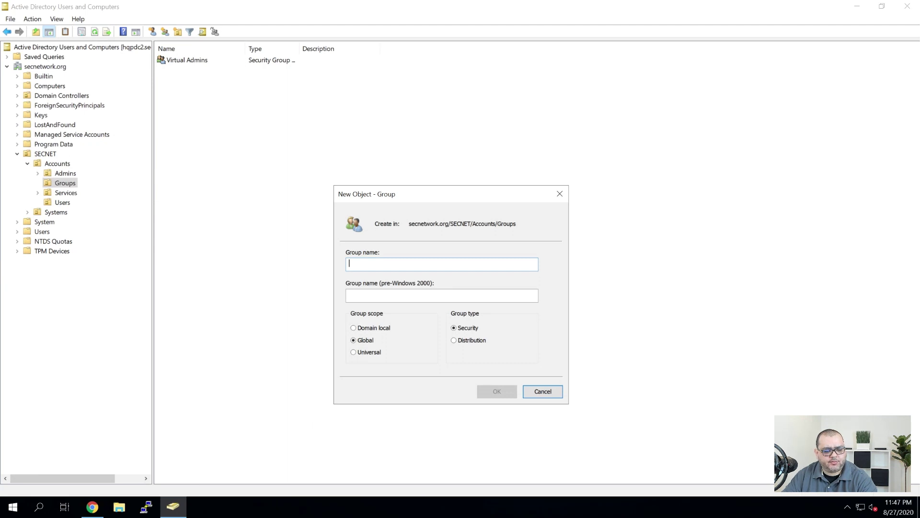
{"action": "type", "text": "CA Publisher"}
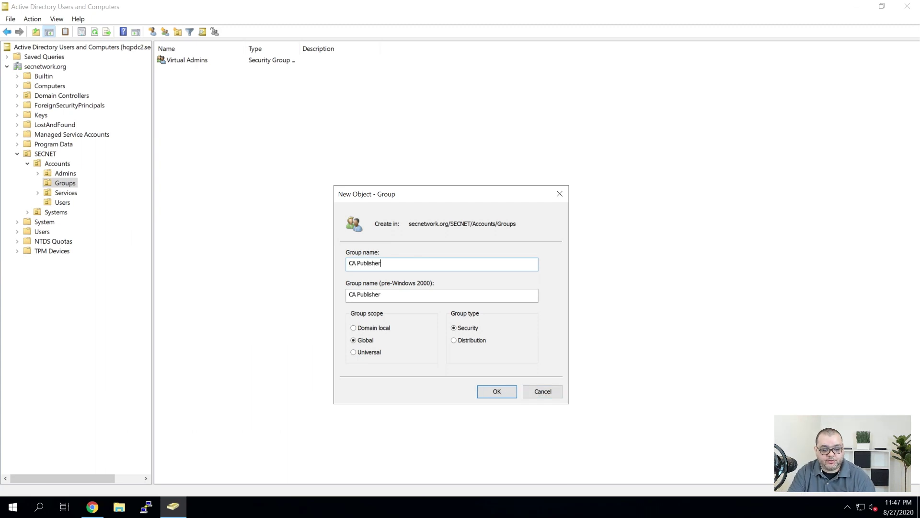
{"action": "type", "text": "s"}
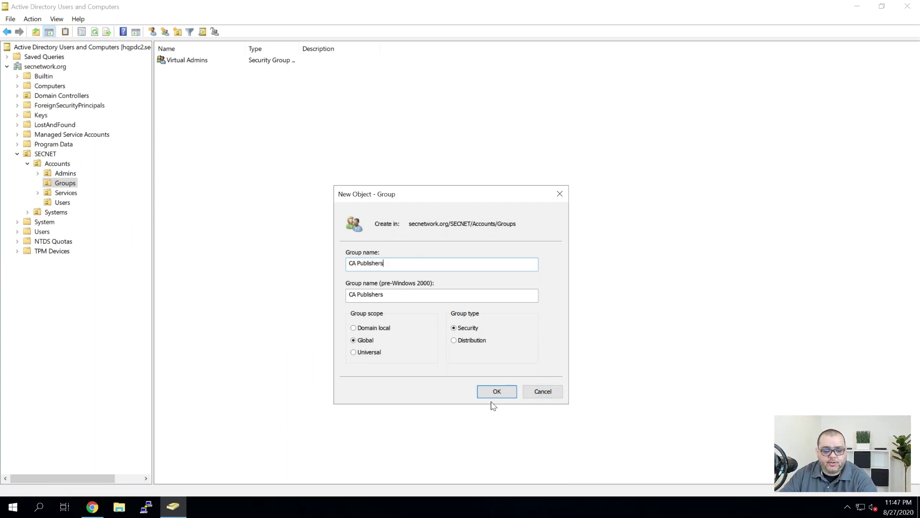
{"action": "left_click", "coordinate": [493, 391]}
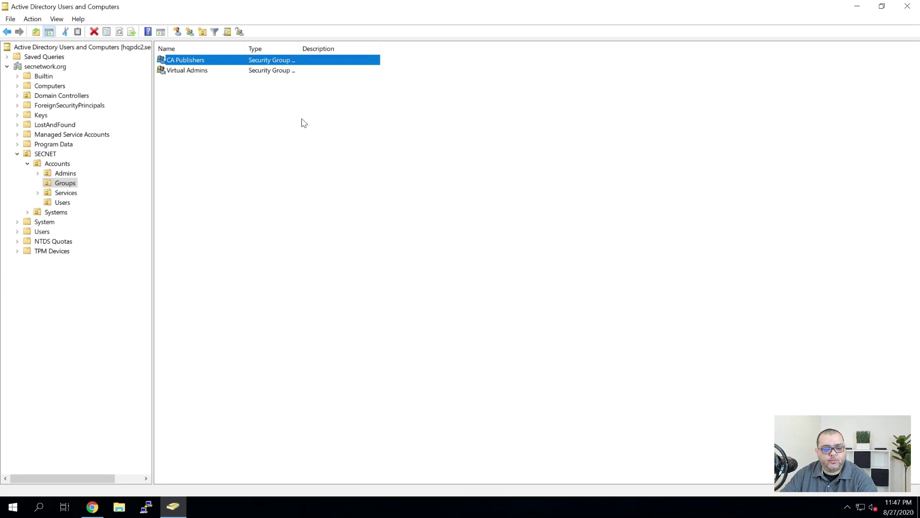
{"action": "double_click", "coordinate": [300, 48]}
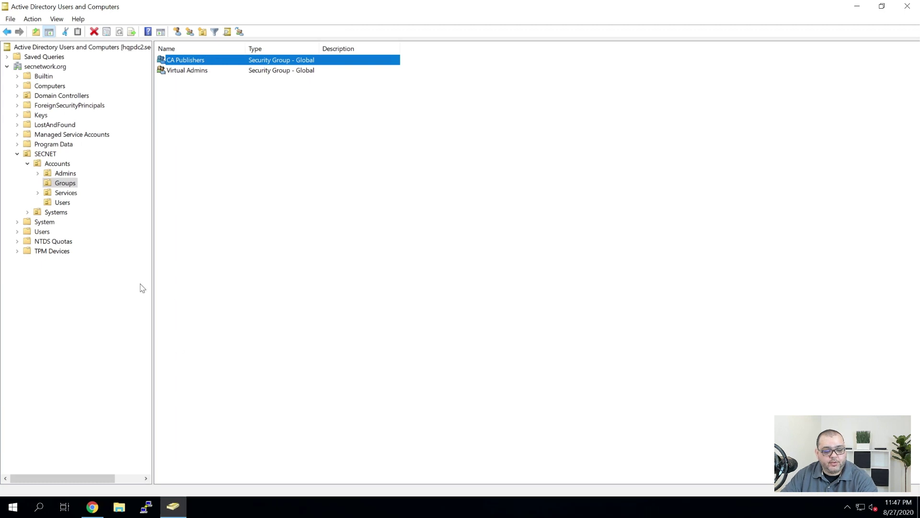
{"action": "left_click", "coordinate": [49, 88]}
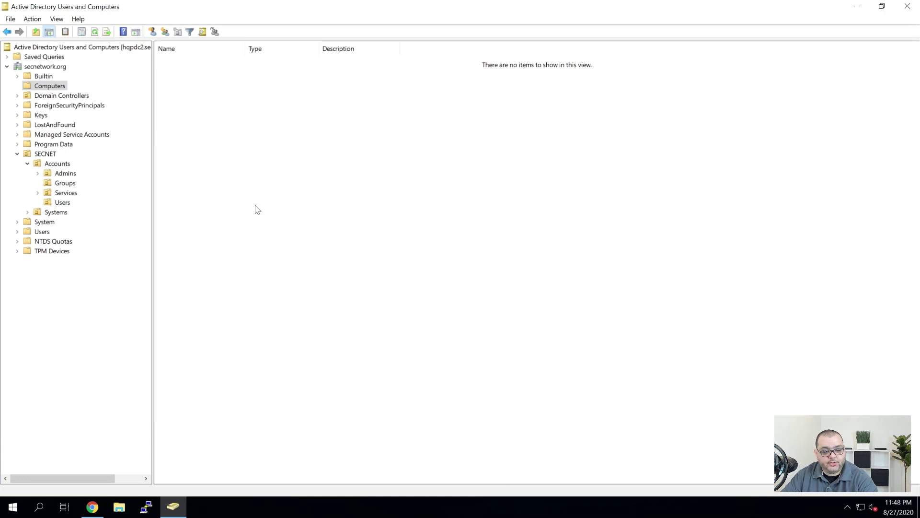
Return to the vSphere browser and sign in to the HQPKIWEB console past the logon notice
{"action": "left_click", "coordinate": [172, 506]}
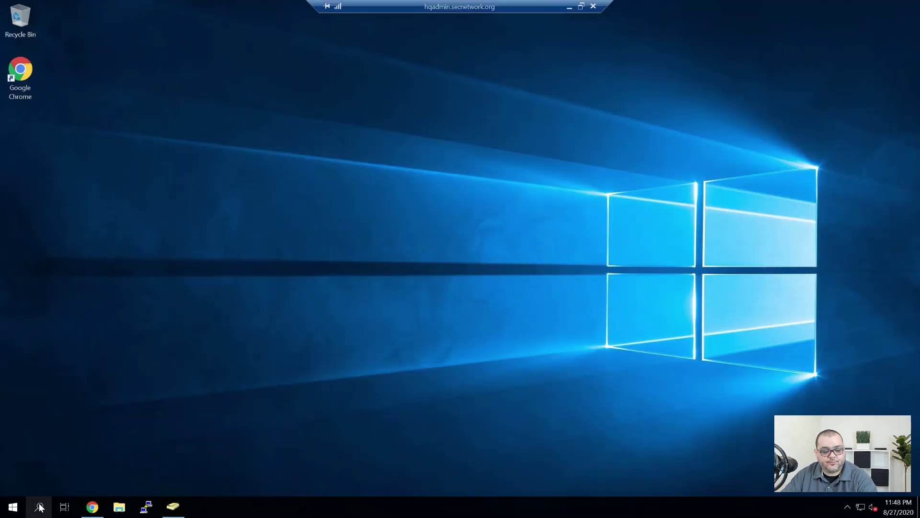
{"action": "left_click", "coordinate": [91, 506]}
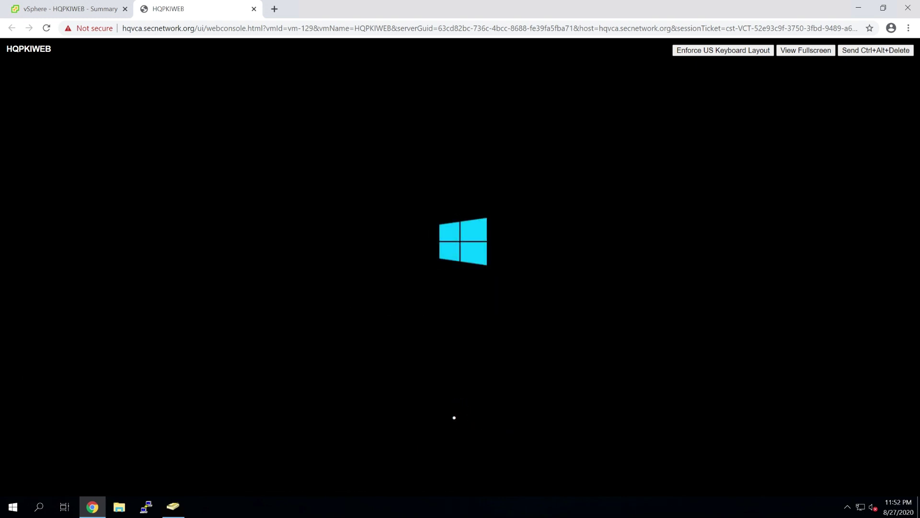
{"action": "key", "text": "Return"}
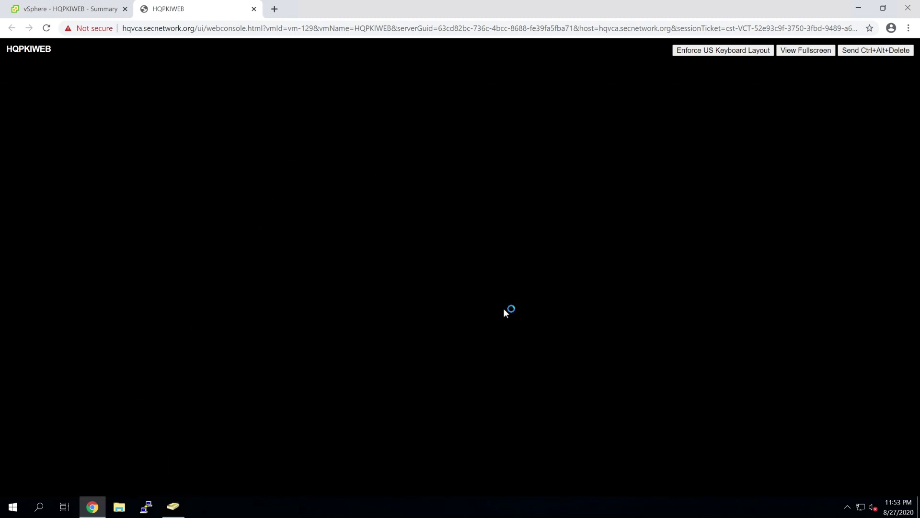
{"action": "key", "text": "super"}
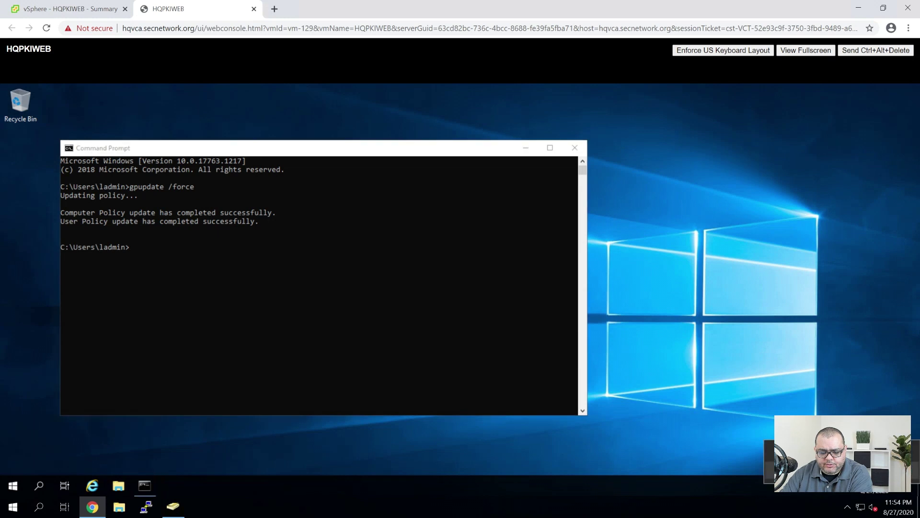
Open Ethernet0's connection properties from Windows network settings, approving the administrator prompt
{"action": "key", "text": "super+i"}
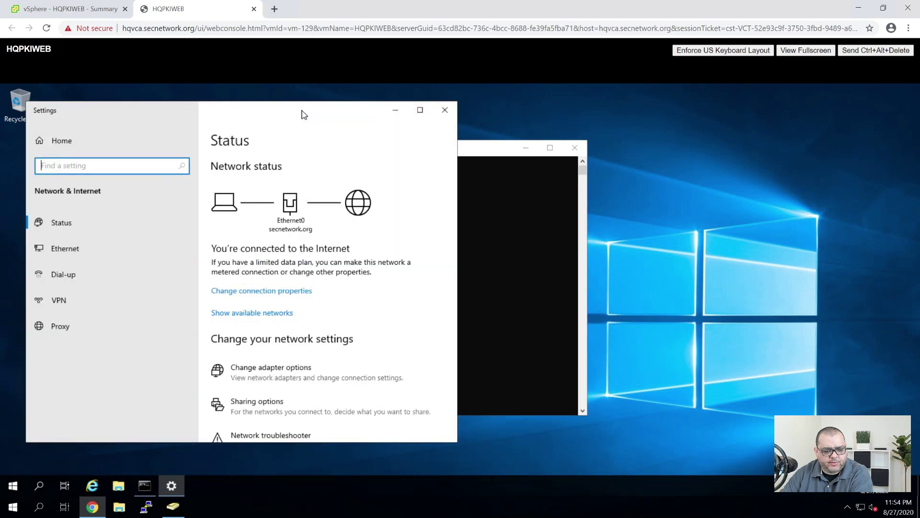
{"action": "left_click_drag", "start_coordinate": [302, 114], "coordinate": [477, 105]}
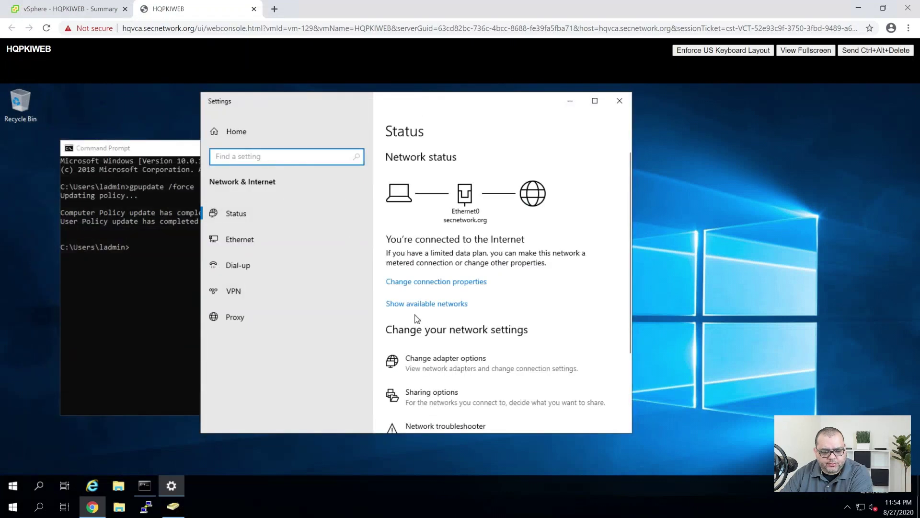
{"action": "scroll", "coordinate": [417, 317], "scroll_direction": "down", "scroll_amount": 3}
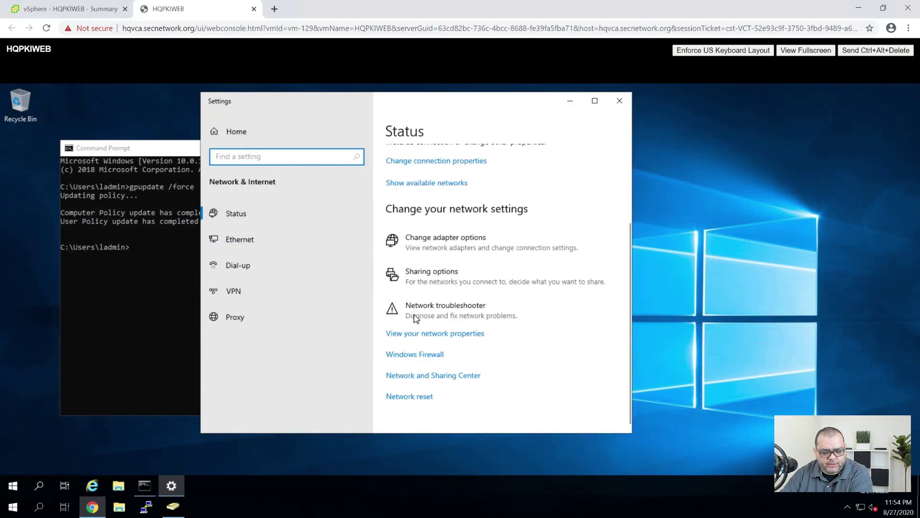
{"action": "left_click", "coordinate": [452, 256]}
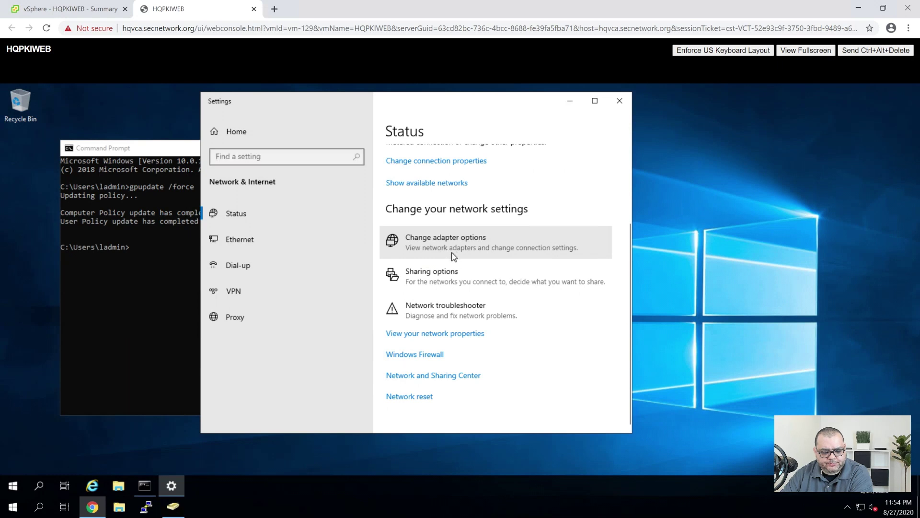
{"action": "right_click", "coordinate": [229, 197]}
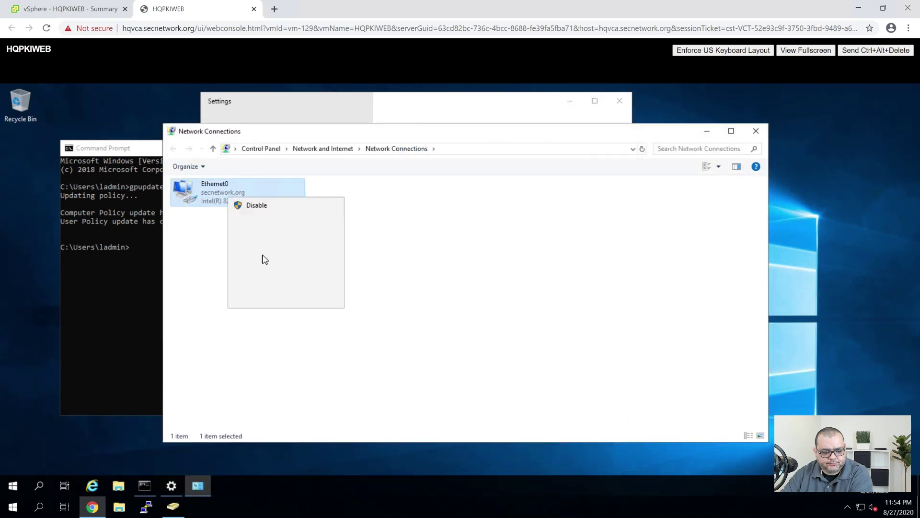
{"action": "left_click", "coordinate": [261, 301]}
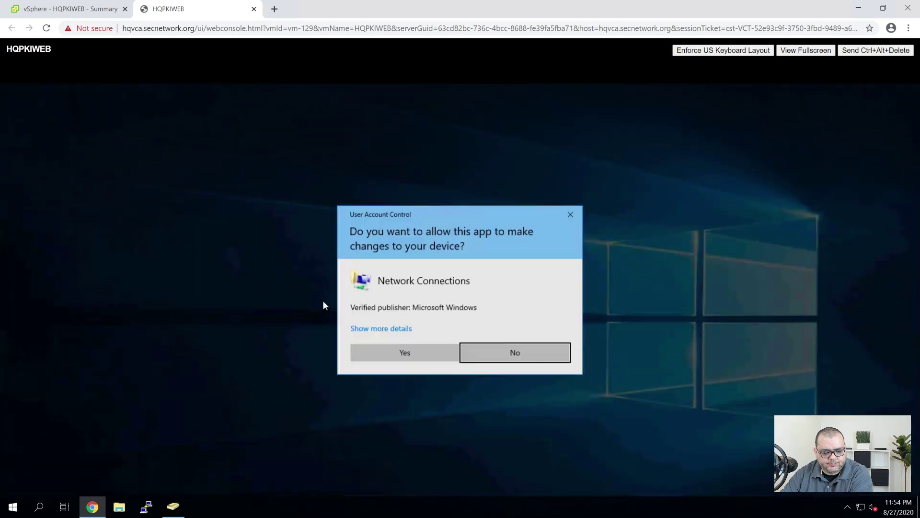
{"action": "left_click", "coordinate": [404, 353]}
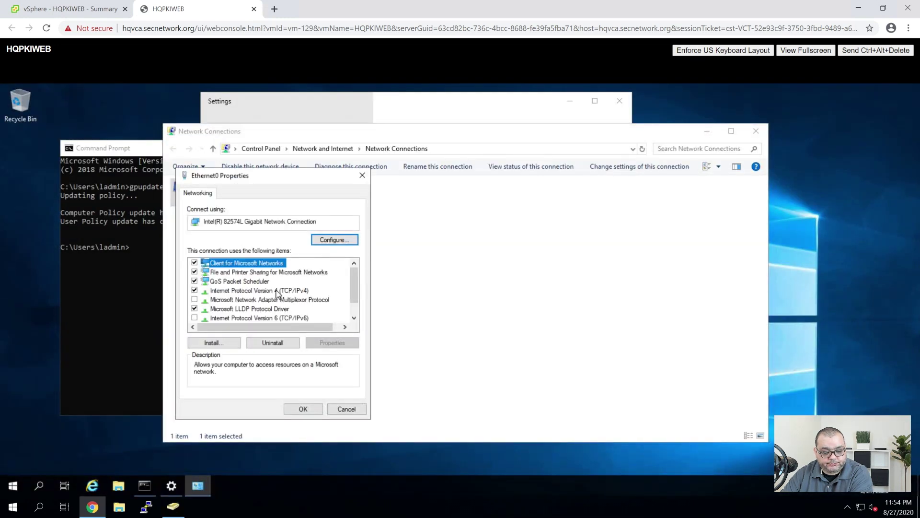
Set IPv4 to static 10.0.31.23, mask 255.255.255.0, gateway 10.0.31.1, DNS 10.0.31.11/10.0.31.12
{"action": "left_click", "coordinate": [277, 290]}
{"action": "left_click", "coordinate": [338, 343]}
{"action": "left_click", "coordinate": [253, 295]}
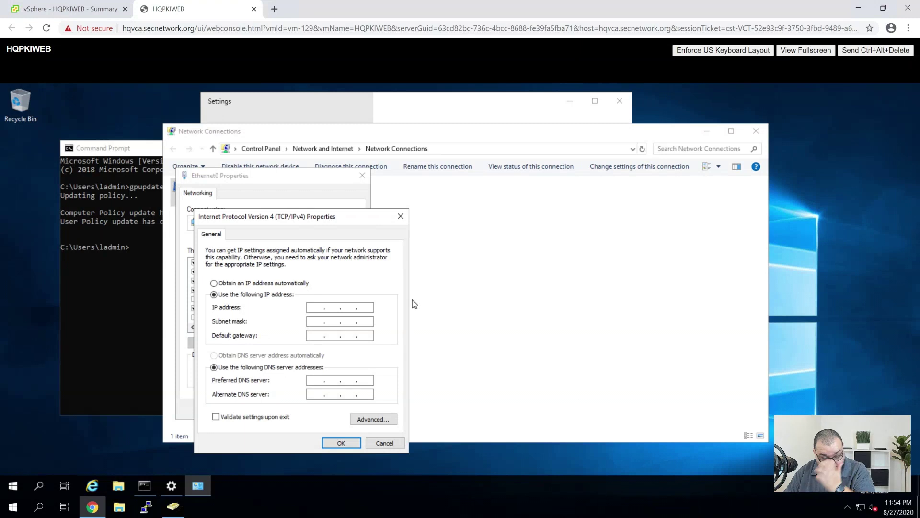
{"action": "type", "text": "10.0.31.23"}
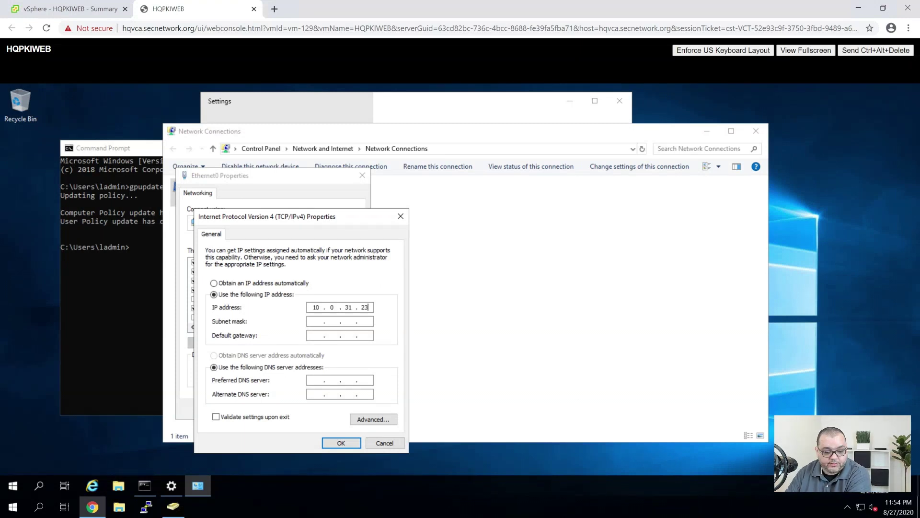
{"action": "key", "text": "Tab"}
{"action": "type", "text": "25525"}
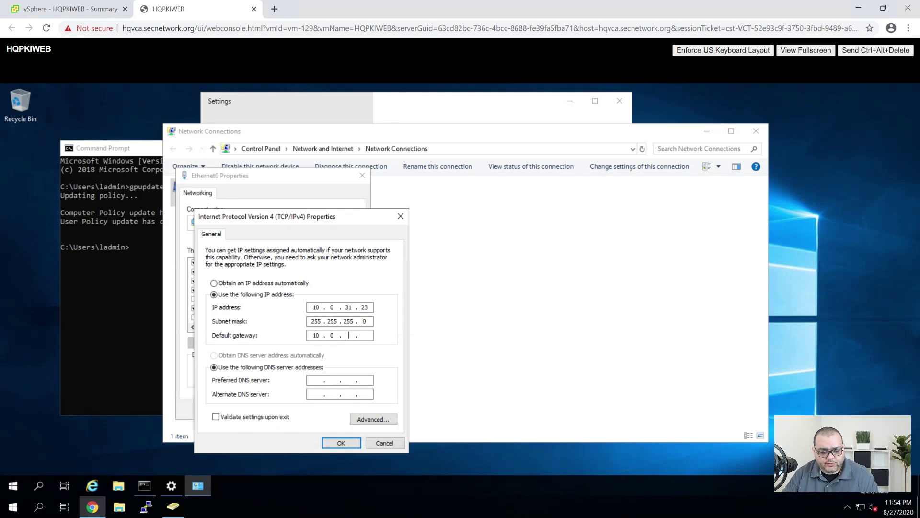
{"action": "type", "text": "1"}
{"action": "key", "text": "Tab"}
{"action": "key", "text": "Tab"}
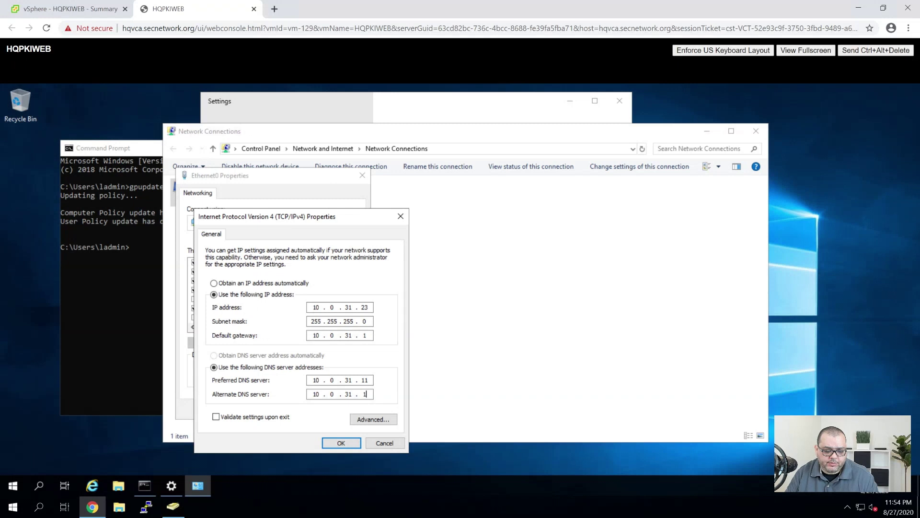
Save the IPv4 settings and close the network and command prompt windows
{"action": "left_click", "coordinate": [338, 442]}
{"action": "left_click", "coordinate": [308, 408]}
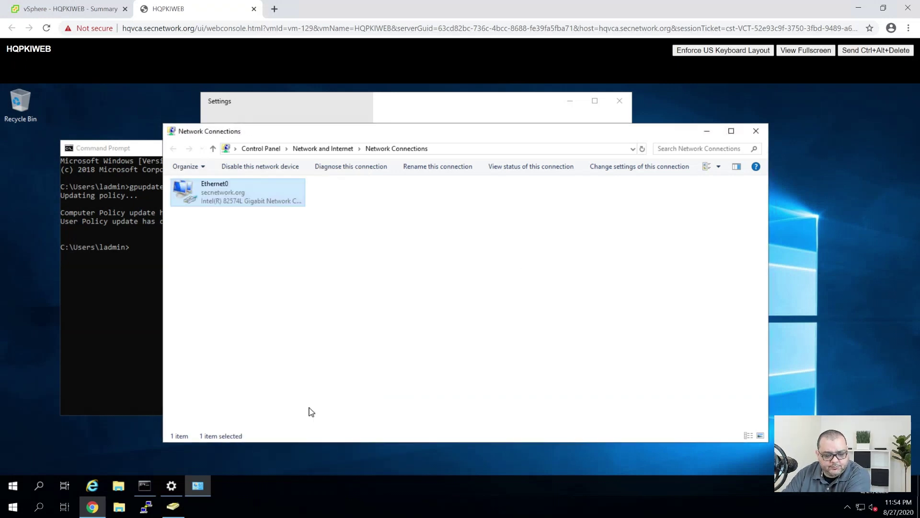
{"action": "left_click", "coordinate": [566, 248]}
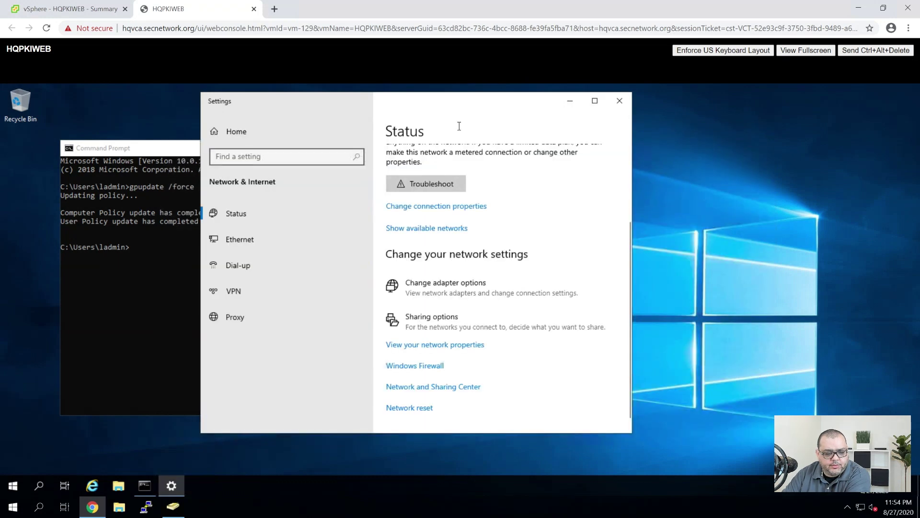
{"action": "left_click", "coordinate": [620, 100]}
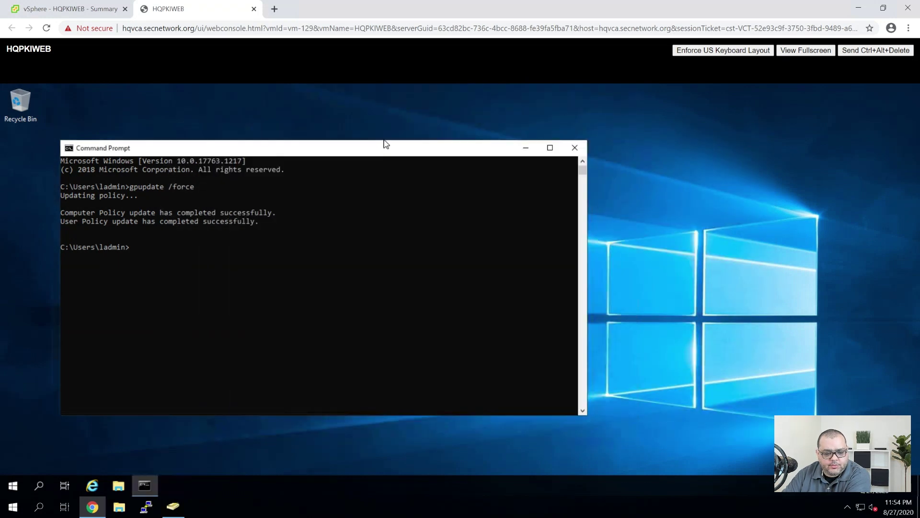
{"action": "left_click", "coordinate": [575, 148]}
Move HQPKIWEB's Network adapter 1 onto the SECNET_AAA network
{"action": "left_click", "coordinate": [70, 8]}
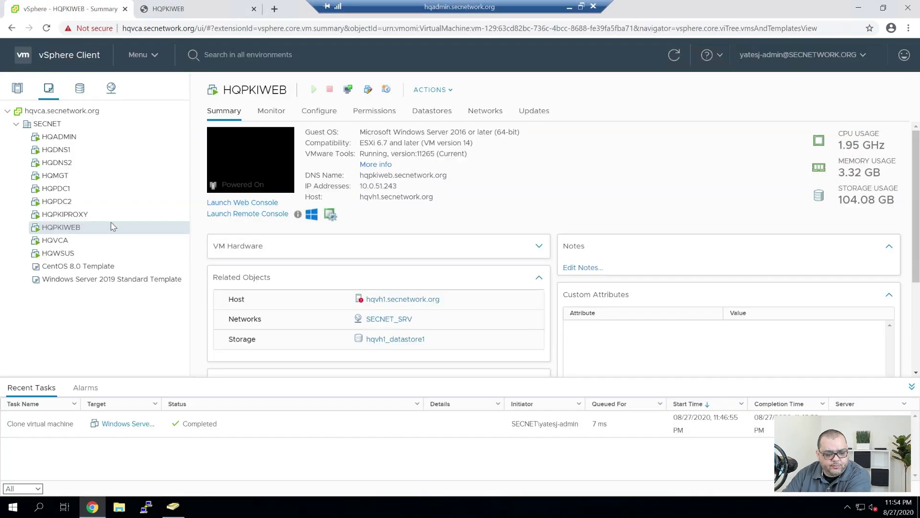
{"action": "right_click", "coordinate": [74, 229]}
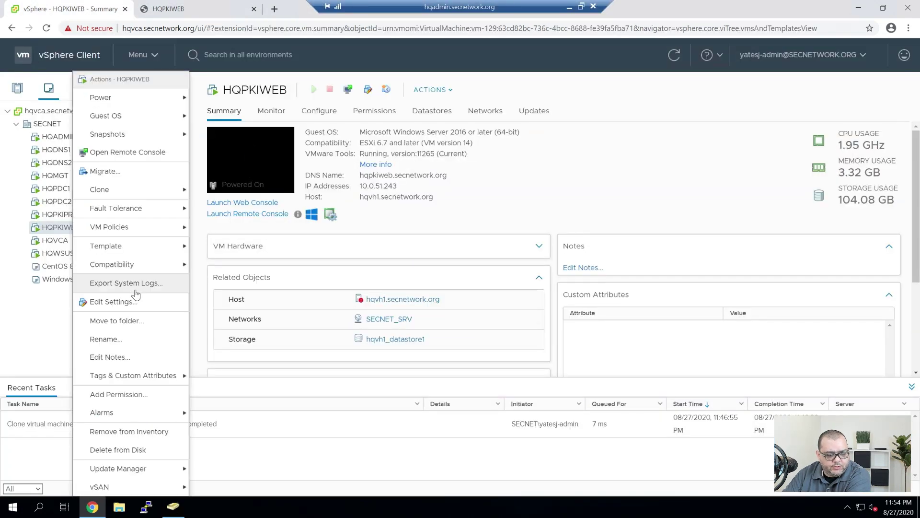
{"action": "left_click", "coordinate": [126, 303]}
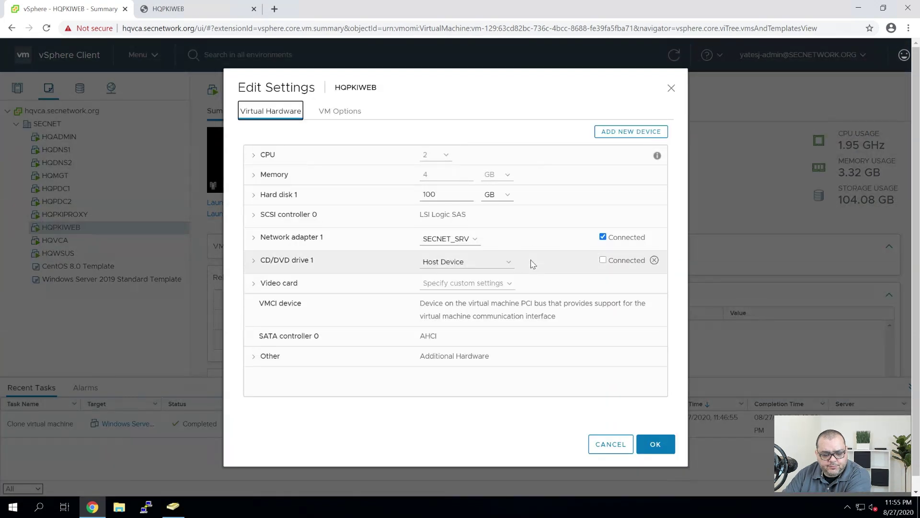
{"action": "left_click", "coordinate": [474, 240]}
{"action": "left_click", "coordinate": [457, 262]}
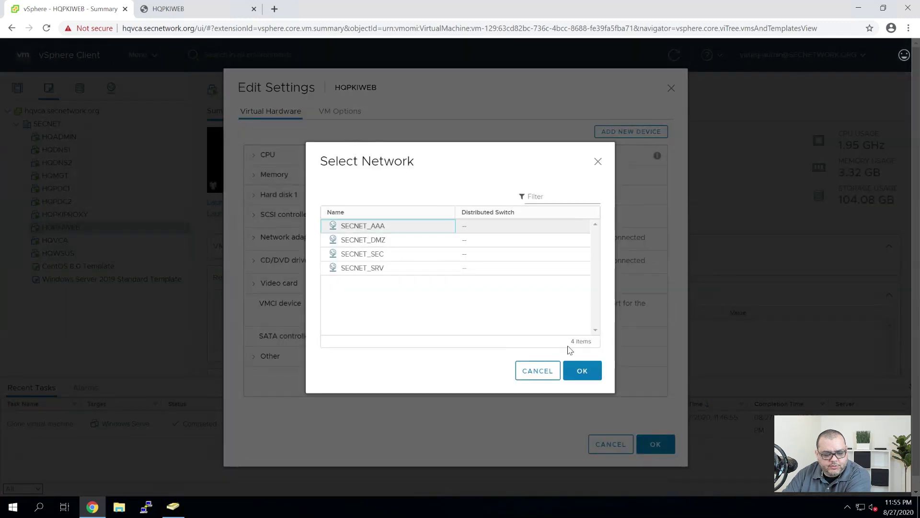
{"action": "left_click", "coordinate": [581, 370]}
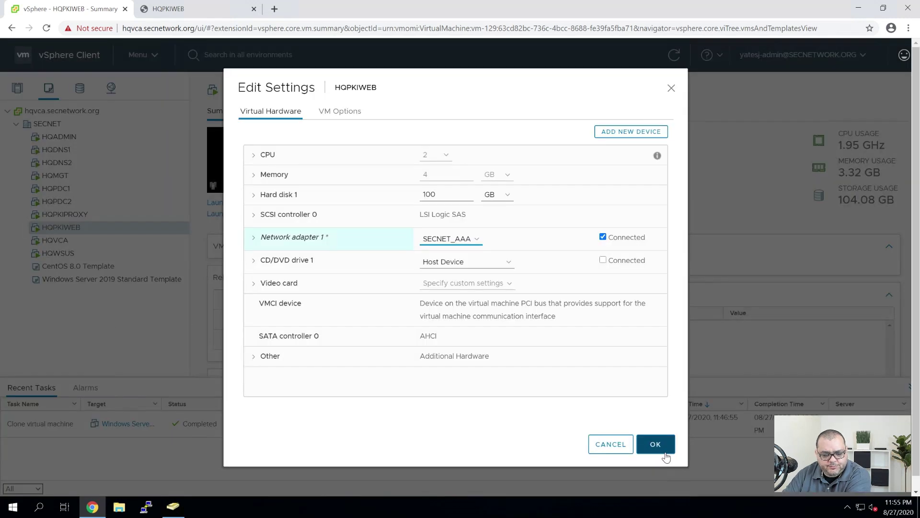
{"action": "left_click", "coordinate": [665, 450]}
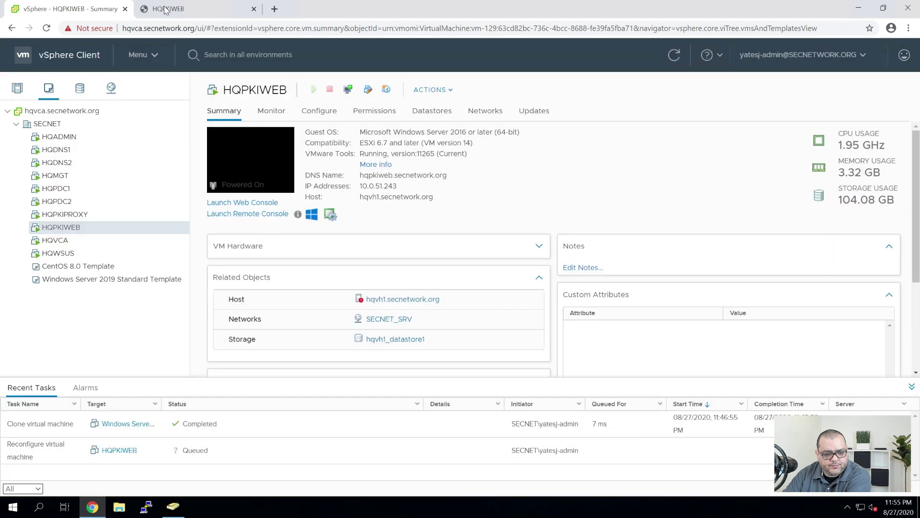
Restart HQPKIWEB from its console Start menu, approving the permission request
{"action": "left_click", "coordinate": [175, 11]}
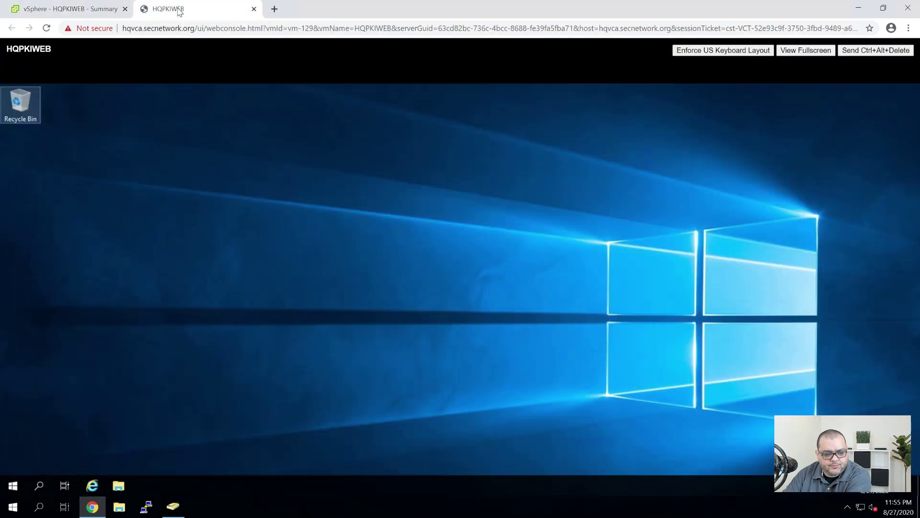
{"action": "left_click", "coordinate": [6, 492]}
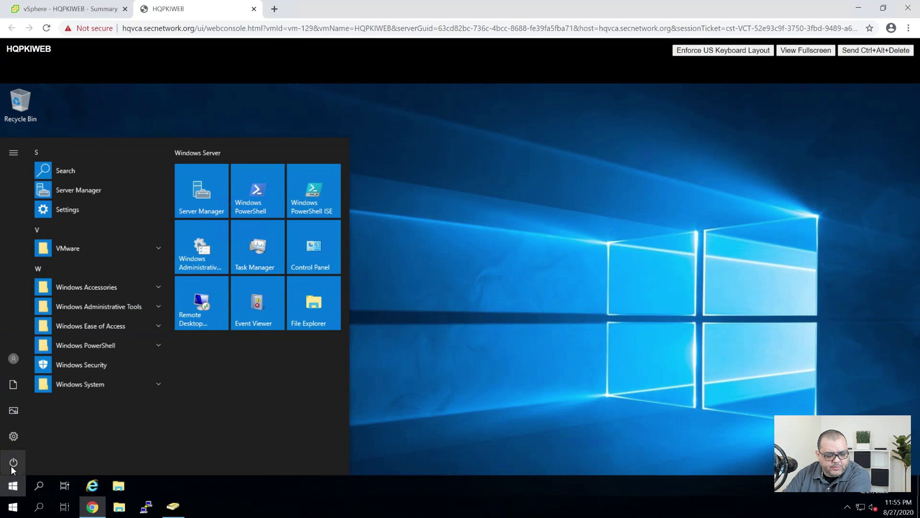
{"action": "left_click", "coordinate": [14, 461]}
{"action": "left_click", "coordinate": [44, 434]}
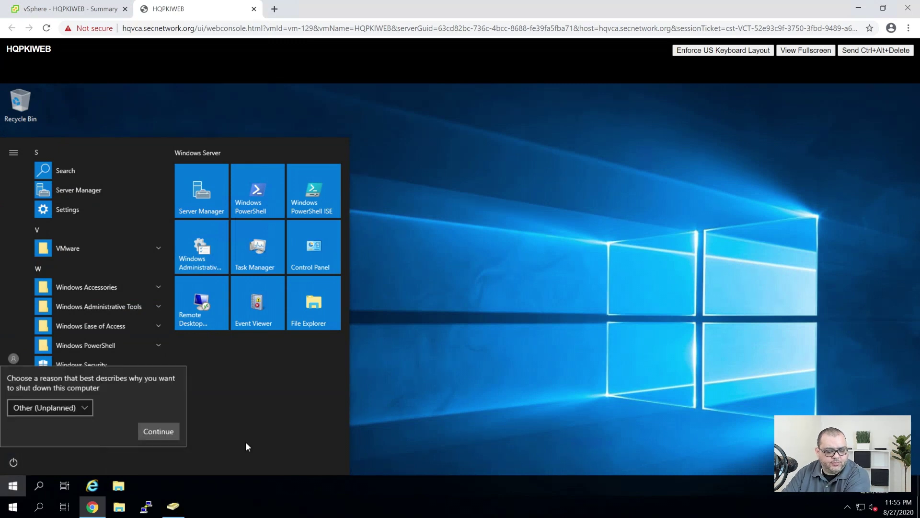
{"action": "left_click", "coordinate": [146, 432]}
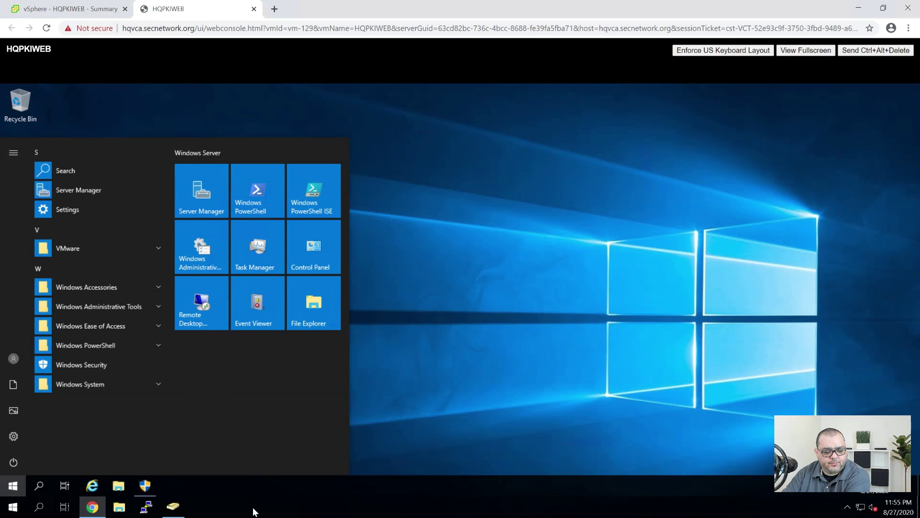
{"action": "left_click", "coordinate": [152, 488]}
{"action": "left_click", "coordinate": [413, 351]}
{"action": "left_click", "coordinate": [33, 7]}
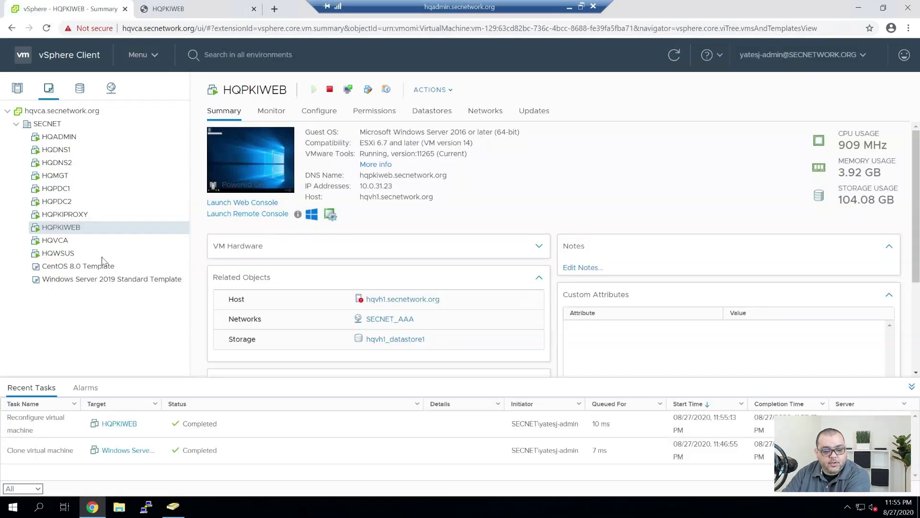
Add a new 10 GB Thin Provision hard disk to HQPKIWEB through Edit Settings
{"action": "right_click", "coordinate": [80, 227]}
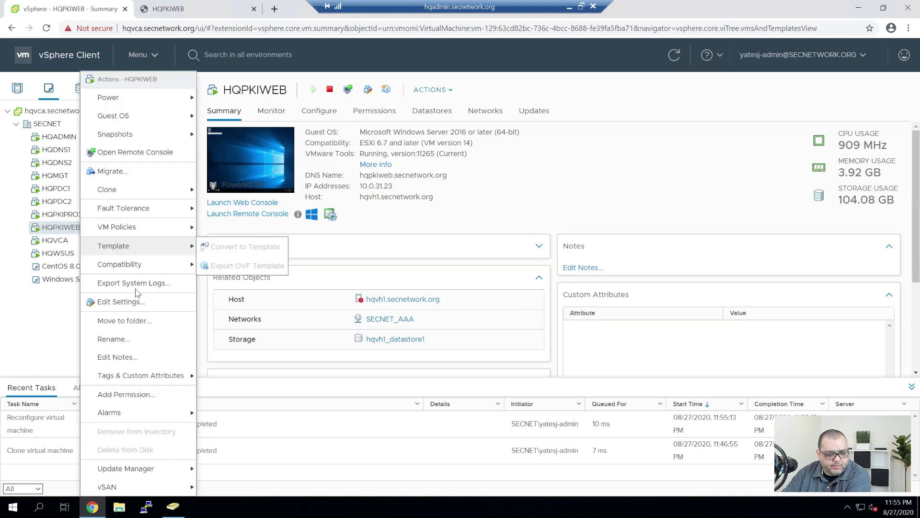
{"action": "left_click", "coordinate": [126, 302]}
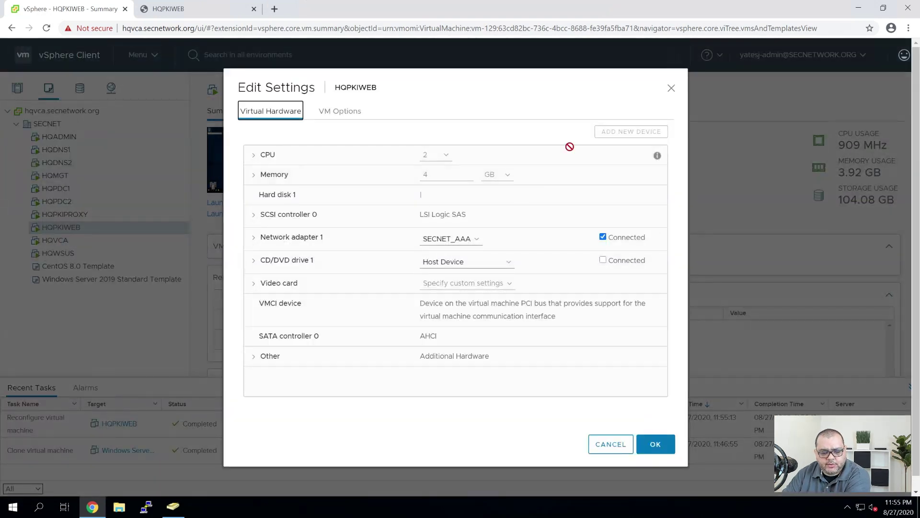
{"action": "left_click", "coordinate": [632, 132]}
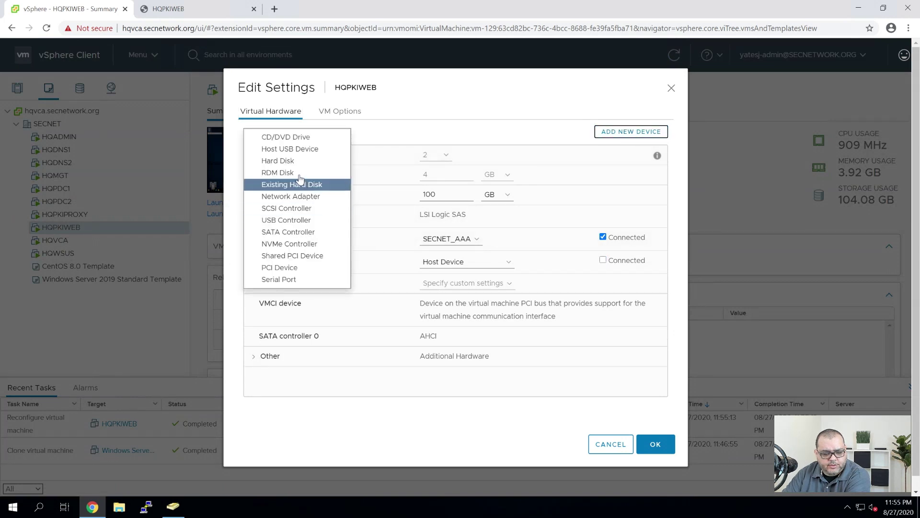
{"action": "left_click", "coordinate": [292, 160]}
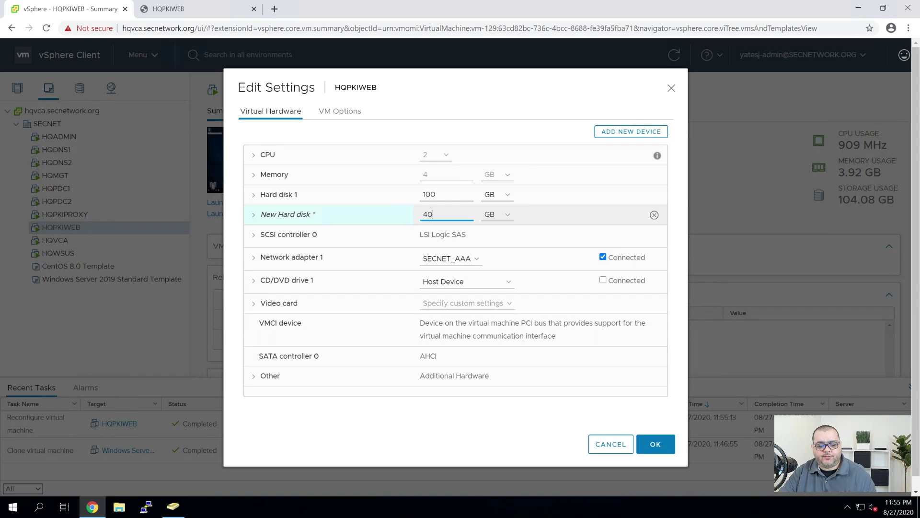
{"action": "key", "text": "BackSpace"}
{"action": "key", "text": "BackSpace"}
{"action": "type", "text": "10"}
{"action": "key", "text": "Tab"}
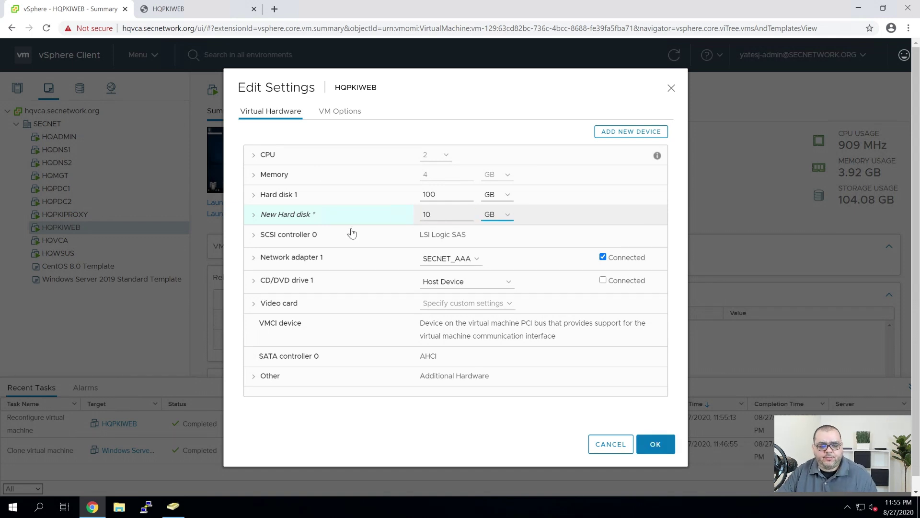
{"action": "left_click", "coordinate": [272, 220]}
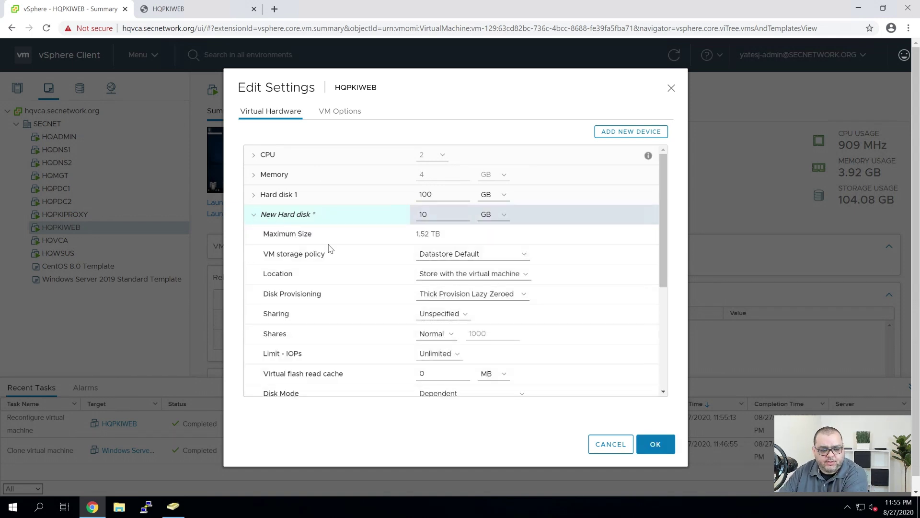
{"action": "left_click", "coordinate": [463, 294]}
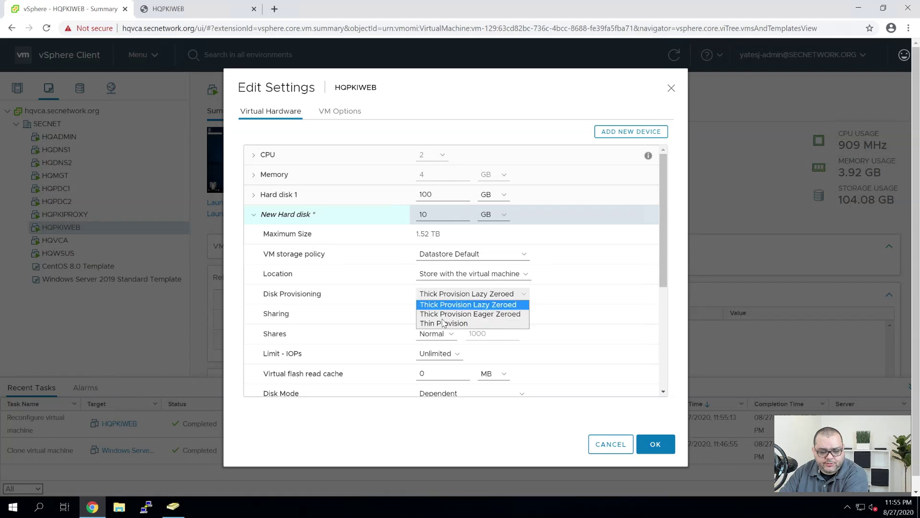
{"action": "left_click", "coordinate": [455, 324]}
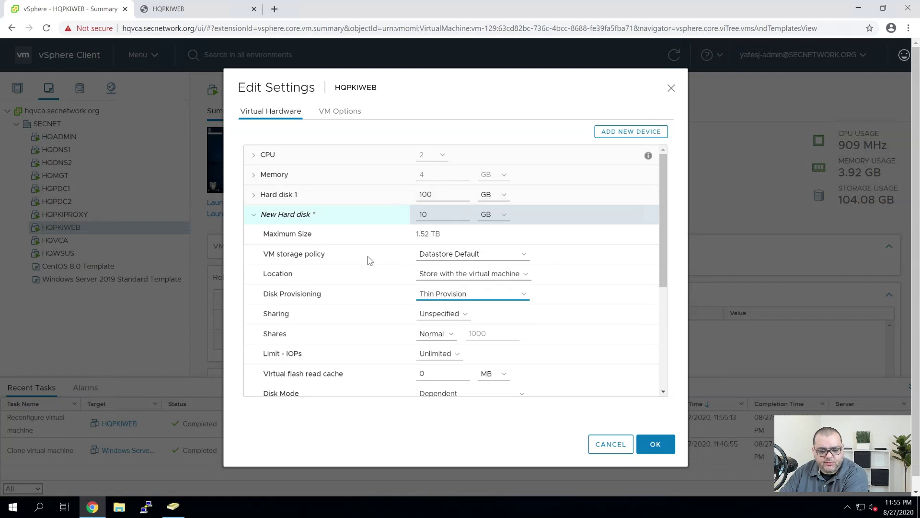
{"action": "left_click", "coordinate": [255, 220]}
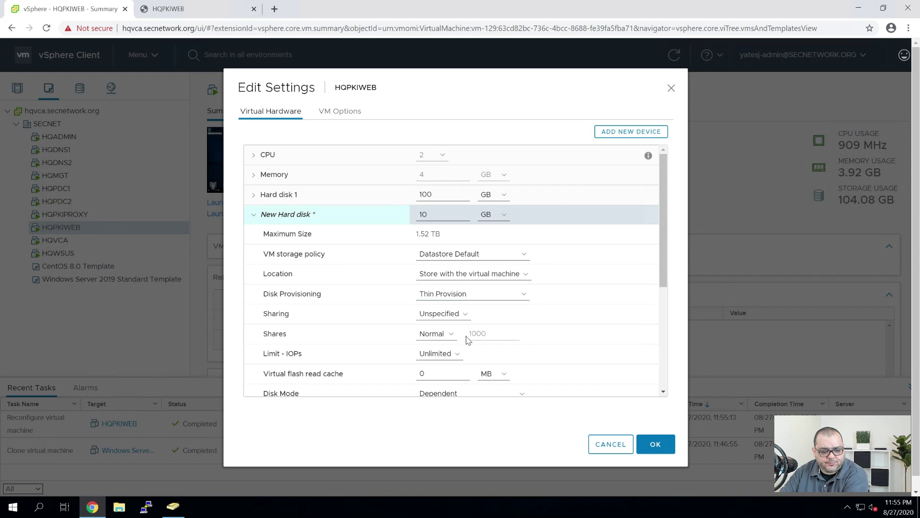
{"action": "left_click", "coordinate": [657, 442]}
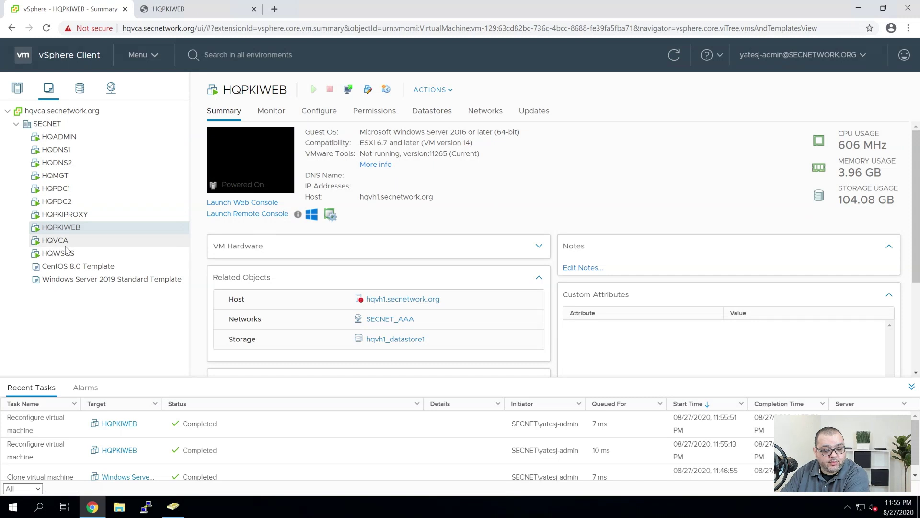
Close the HQPKIWEB console tab and start a Remote Desktop connection (mstsc) to hqpkiweb
{"action": "left_click", "coordinate": [190, 17]}
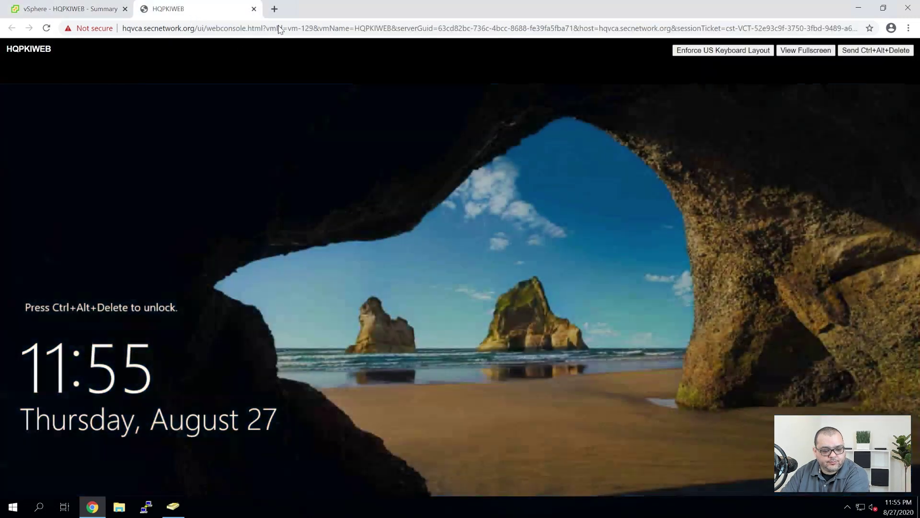
{"action": "left_click", "coordinate": [254, 9]}
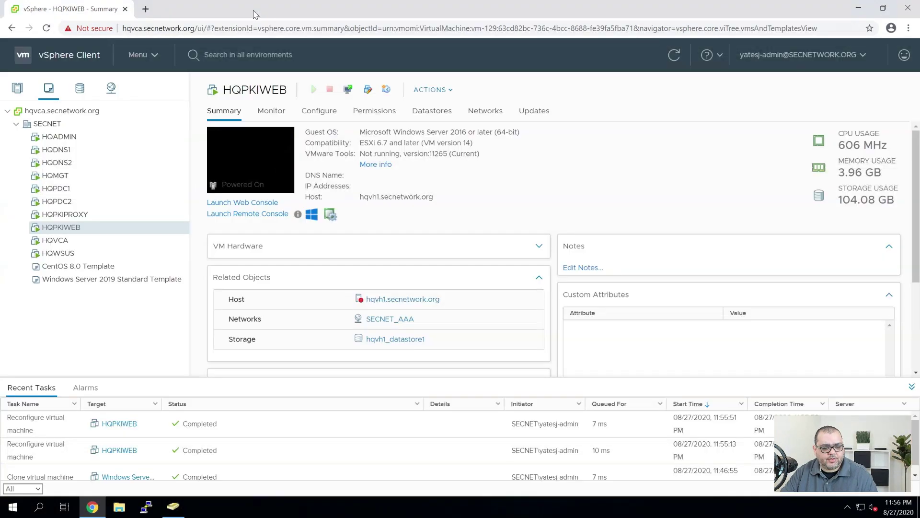
{"action": "key", "text": "super+r"}
{"action": "type", "text": "mstsc"}
{"action": "key", "text": "Return"}
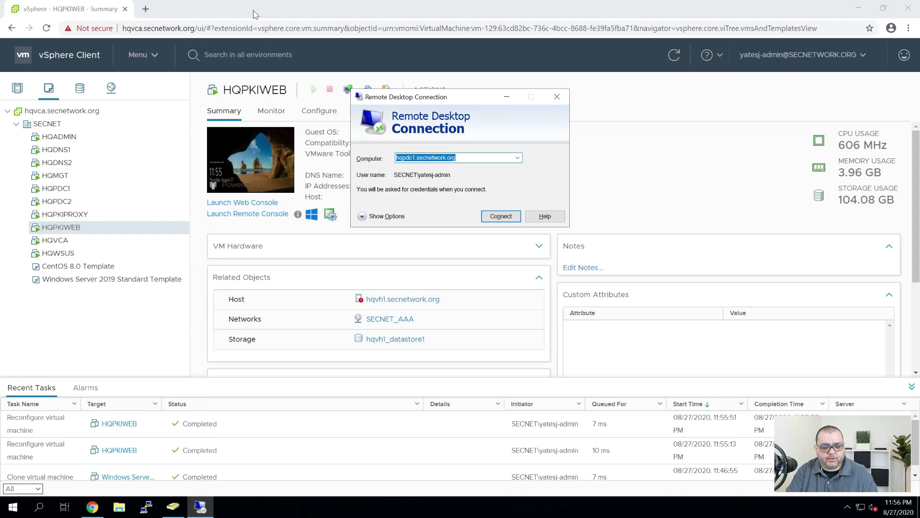
{"action": "type", "text": "hqp"}
{"action": "key", "text": "BackSpace"}
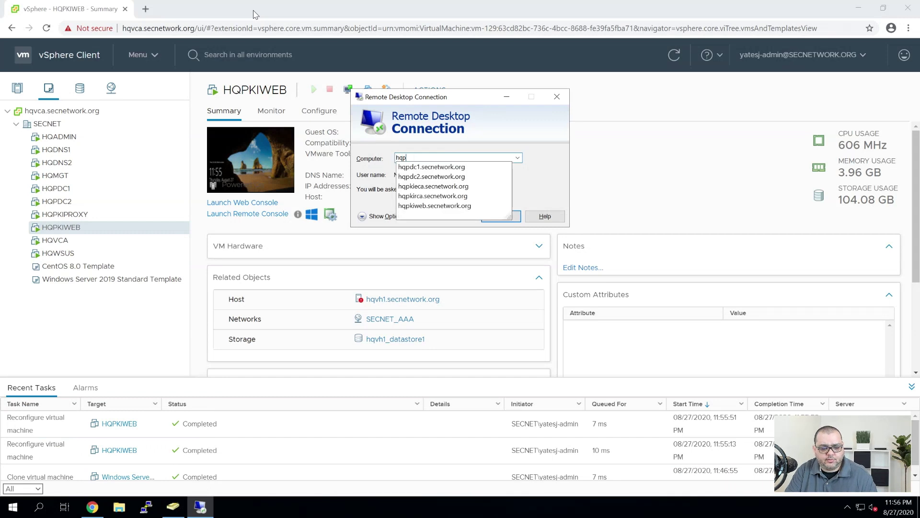
{"action": "type", "text": "ki"}
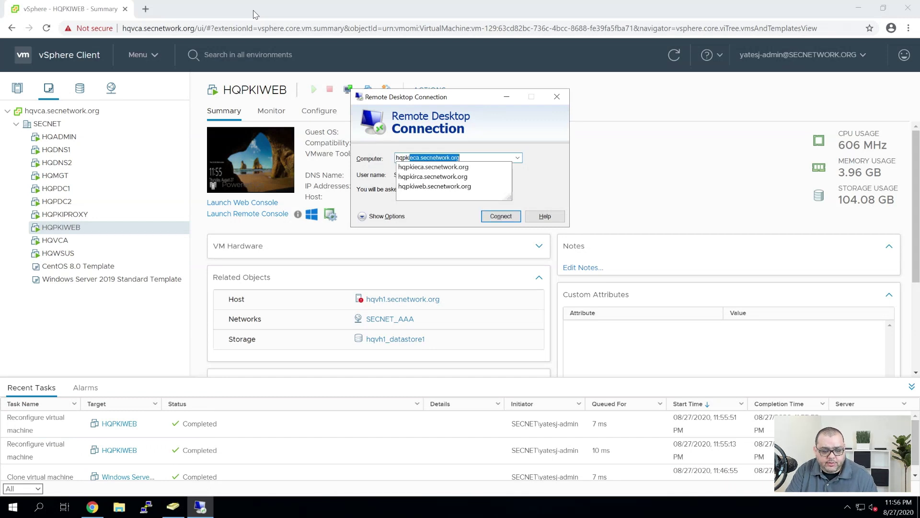
{"action": "type", "text": "web"}
{"action": "key", "text": "Return"}
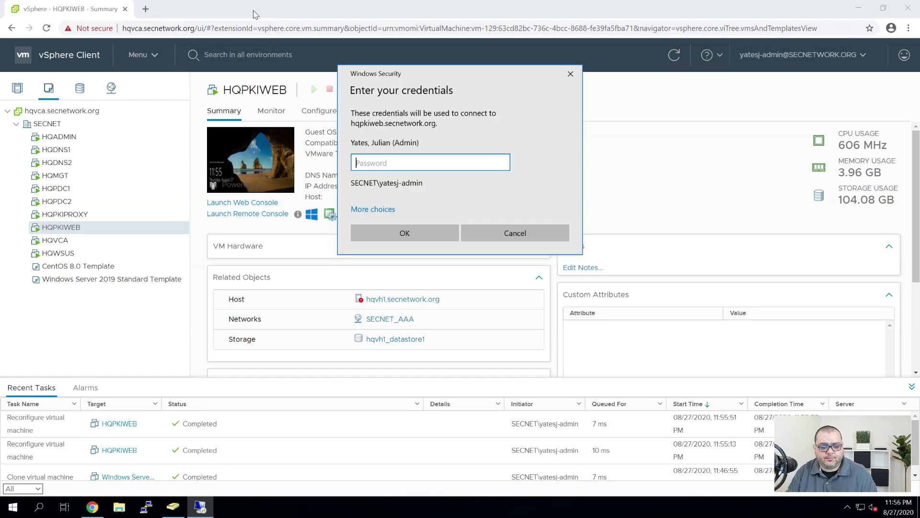
Enter the account password, acknowledge the SECNET policy and sign-in notices, then minimize the session
{"action": "type", "text": "•"}
{"action": "key", "text": "BackSpace"}
{"action": "type", "text": "•••"}
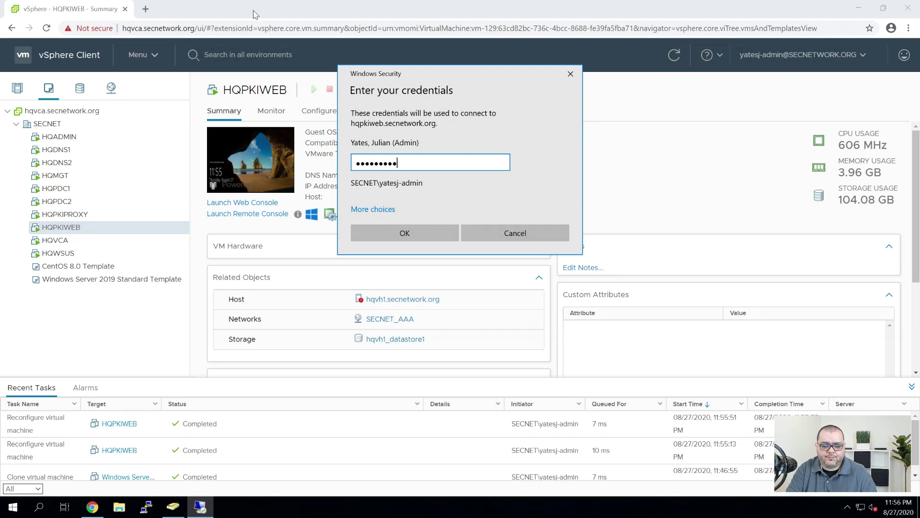
{"action": "type", "text": "•••••••••••"}
{"action": "key", "text": "Return"}
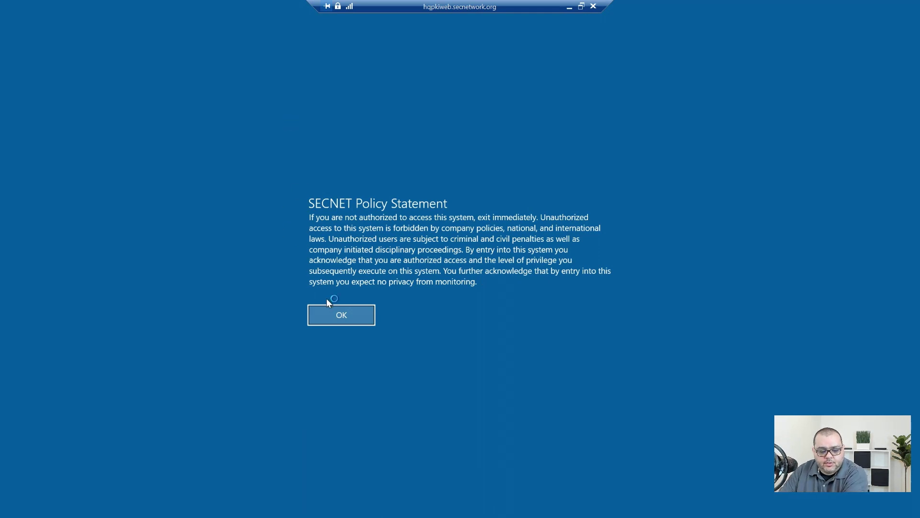
{"action": "left_click", "coordinate": [342, 321]}
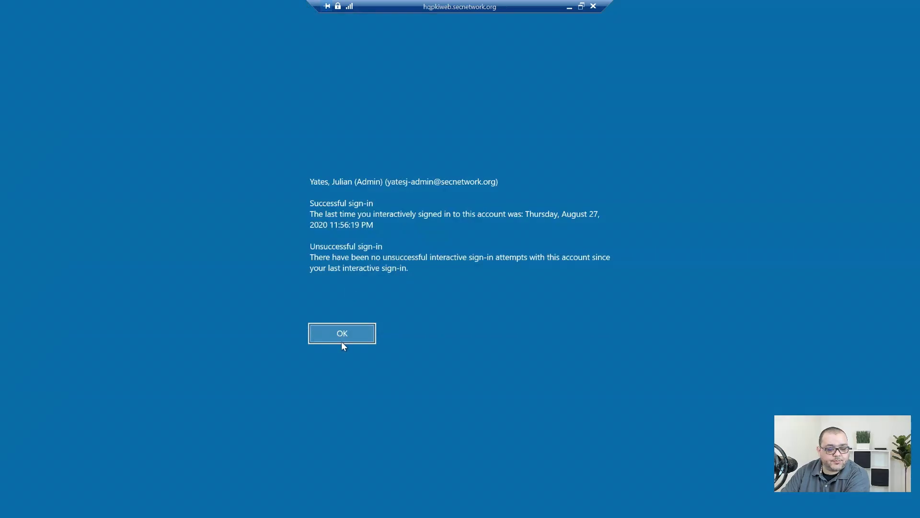
{"action": "left_click", "coordinate": [341, 332]}
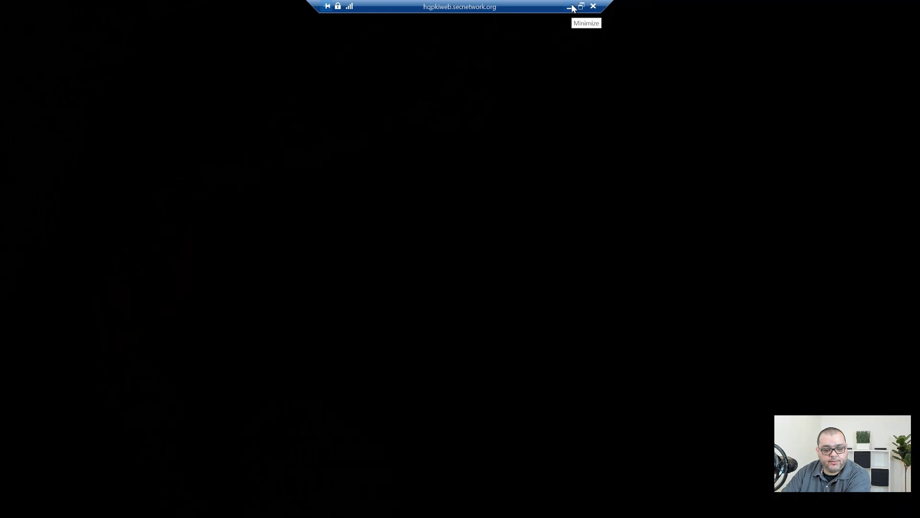
{"action": "left_click", "coordinate": [570, 8]}
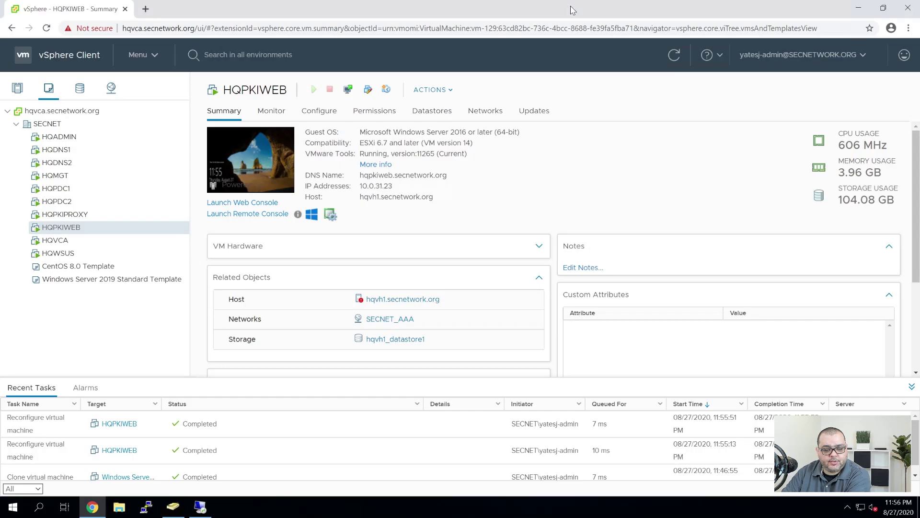
Refresh the Computers container and expand Systems > Servers to reveal the PKI OU
{"action": "left_click", "coordinate": [173, 507]}
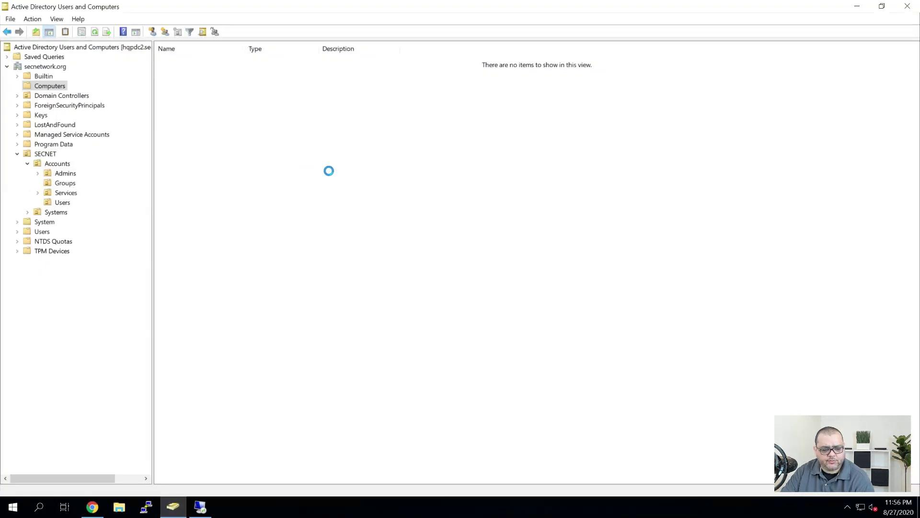
{"action": "right_click", "coordinate": [291, 128]}
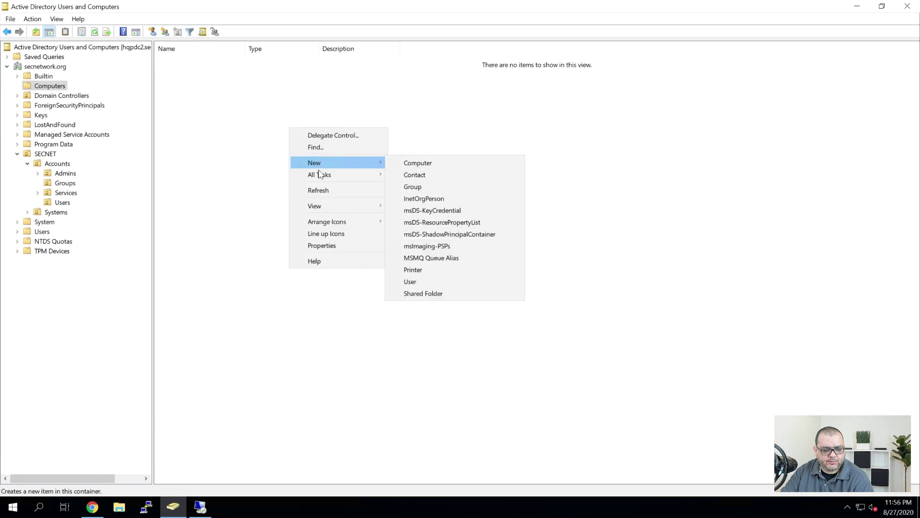
{"action": "left_click", "coordinate": [319, 191]}
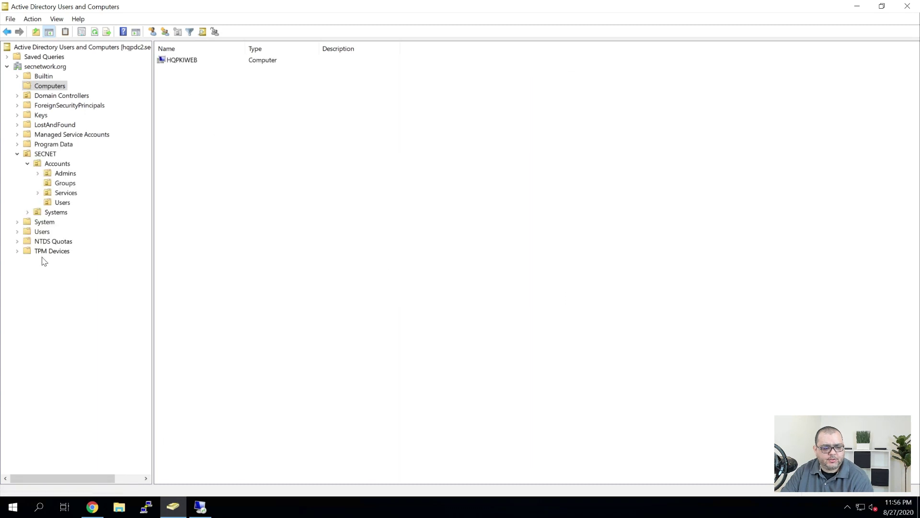
{"action": "left_click", "coordinate": [28, 212]}
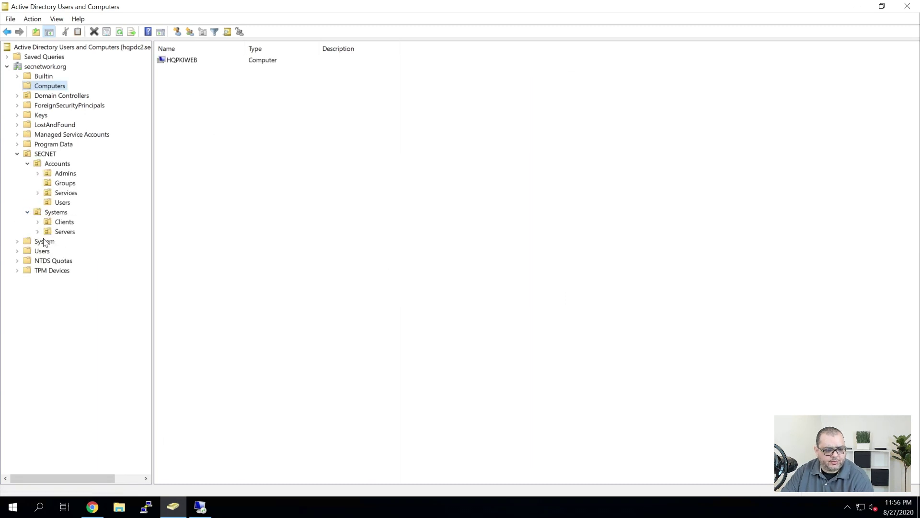
{"action": "left_click", "coordinate": [44, 241]}
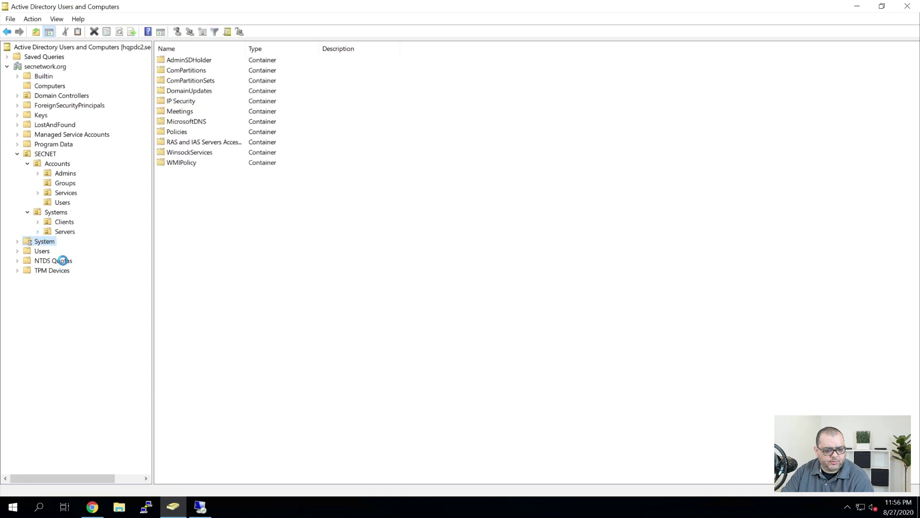
{"action": "left_click", "coordinate": [37, 231]}
{"action": "left_click", "coordinate": [69, 270]}
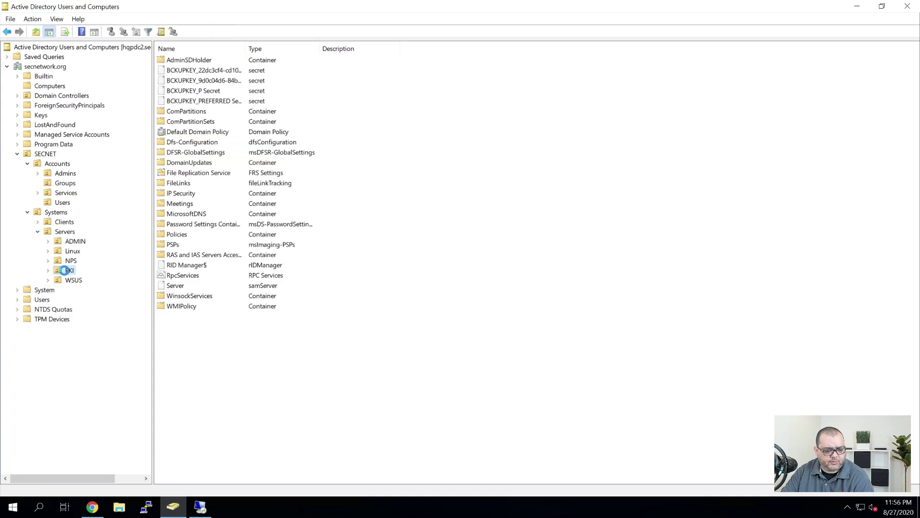
Drag the HQPKIWEB computer object into the PKI OU, confirm, and minimize ADUC
{"action": "left_click", "coordinate": [50, 85]}
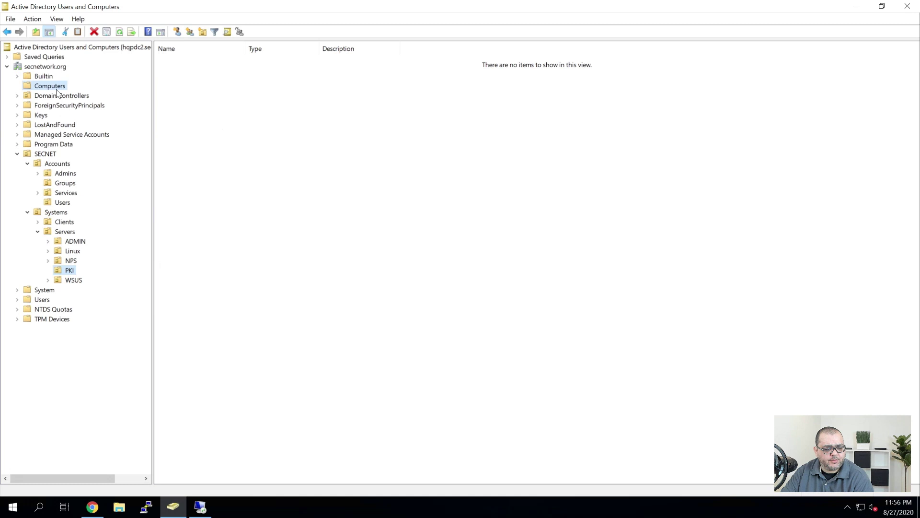
{"action": "left_click_drag", "start_coordinate": [192, 61], "coordinate": [79, 272]}
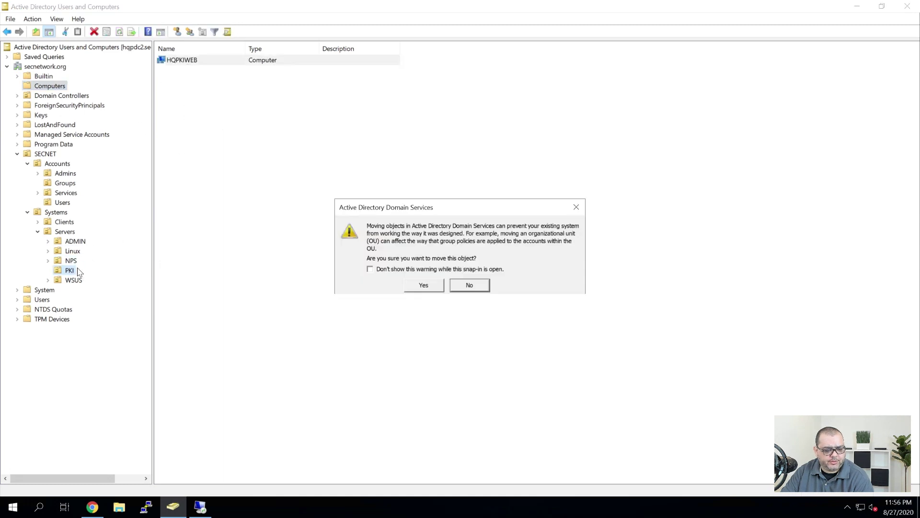
{"action": "left_click", "coordinate": [424, 286]}
{"action": "left_click", "coordinate": [174, 513]}
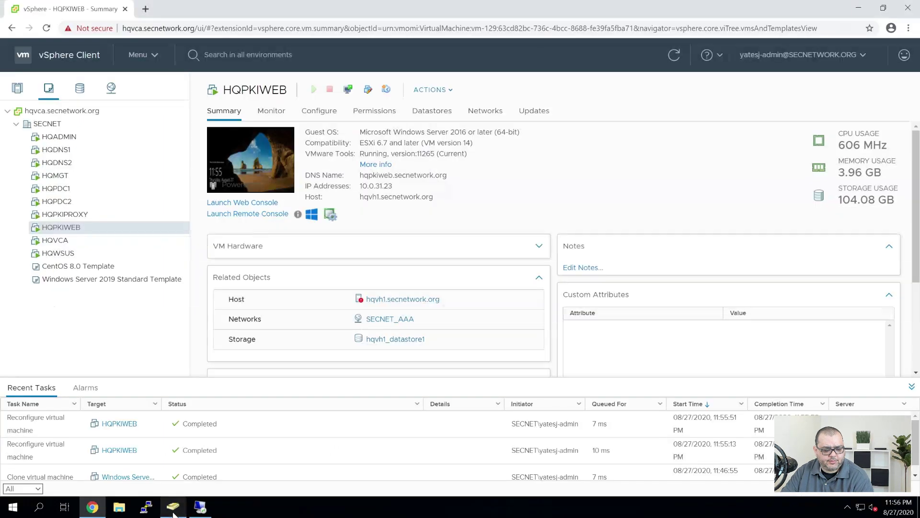
{"action": "left_click", "coordinate": [174, 514]}
{"action": "left_click", "coordinate": [174, 514]}
{"action": "mouse_move", "coordinate": [195, 514]}
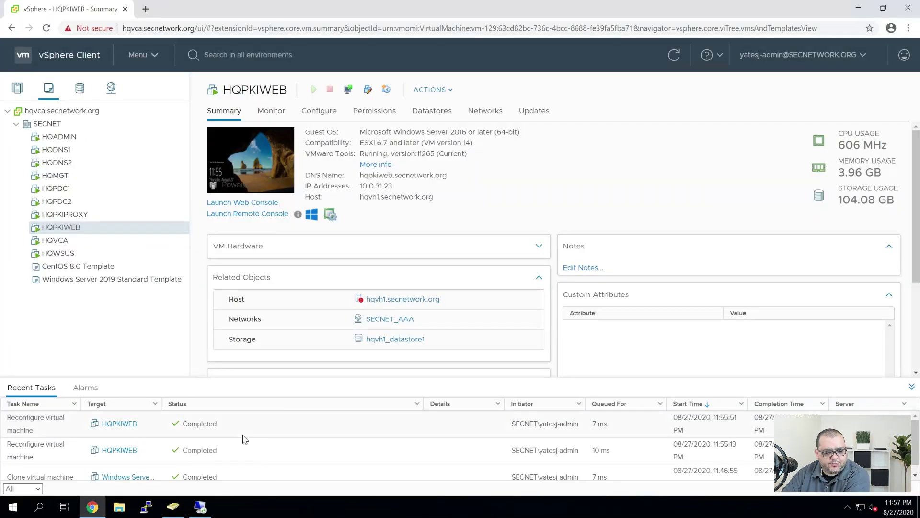
Restore the hqpkiweb RDP session and run gpupdate /force from a cmd prompt
{"action": "left_click", "coordinate": [200, 507]}
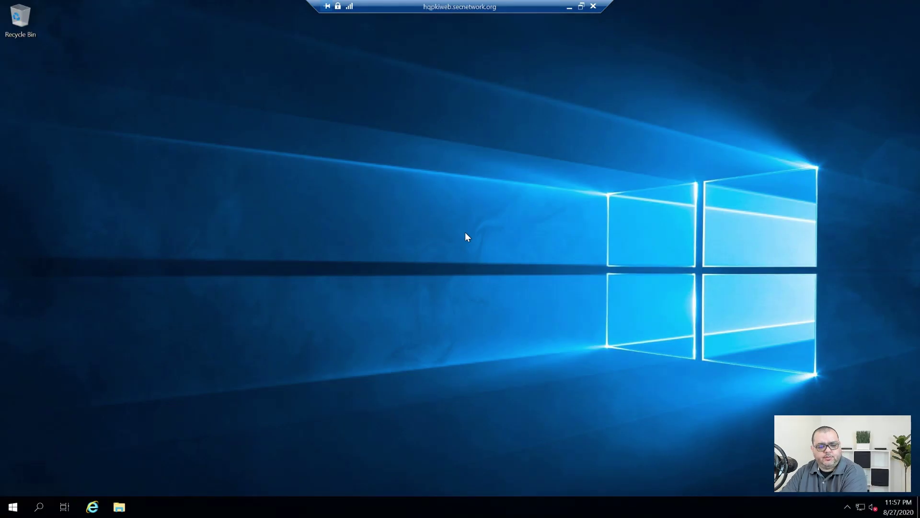
{"action": "key", "text": "super+r"}
{"action": "type", "text": "cmd"}
{"action": "key", "text": "Return"}
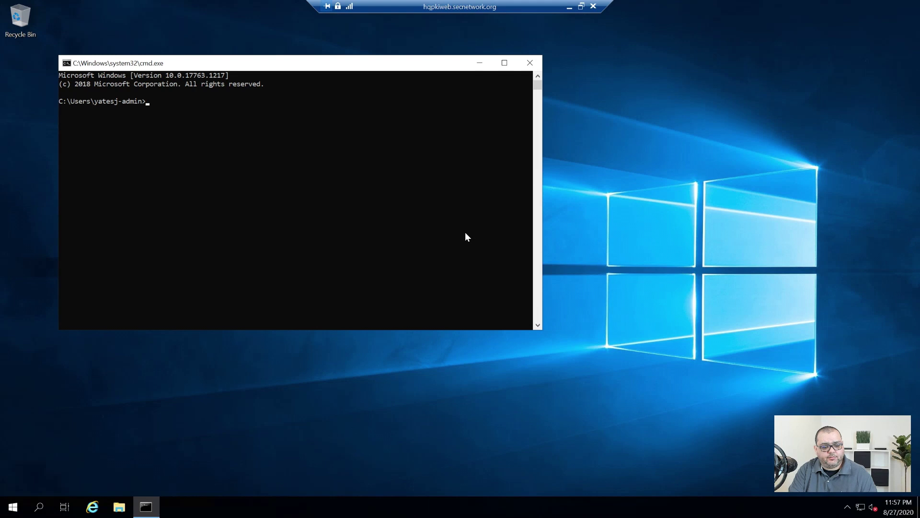
{"action": "type", "text": "gpupdate /force"}
{"action": "key", "text": "Return"}
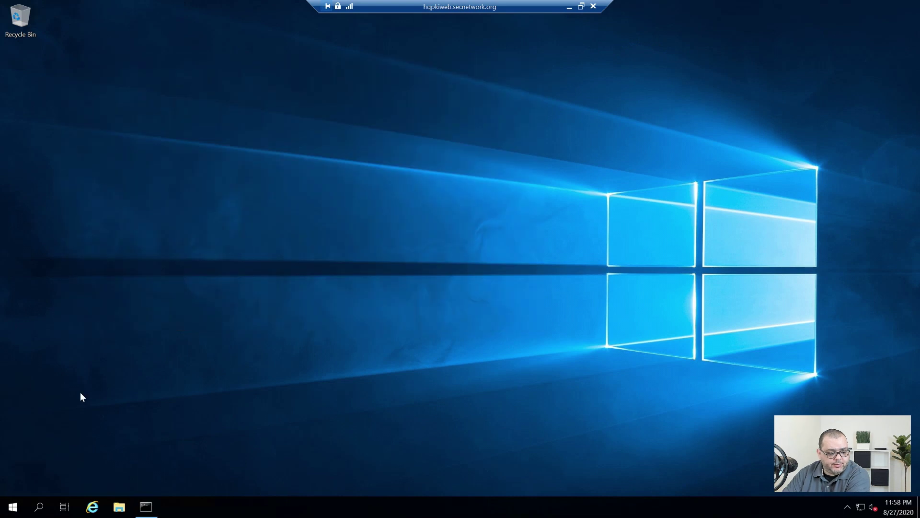
Open Disk Management as administrator, bring Disk 1 online and initialize it with GPT
{"action": "right_click", "coordinate": [12, 507]}
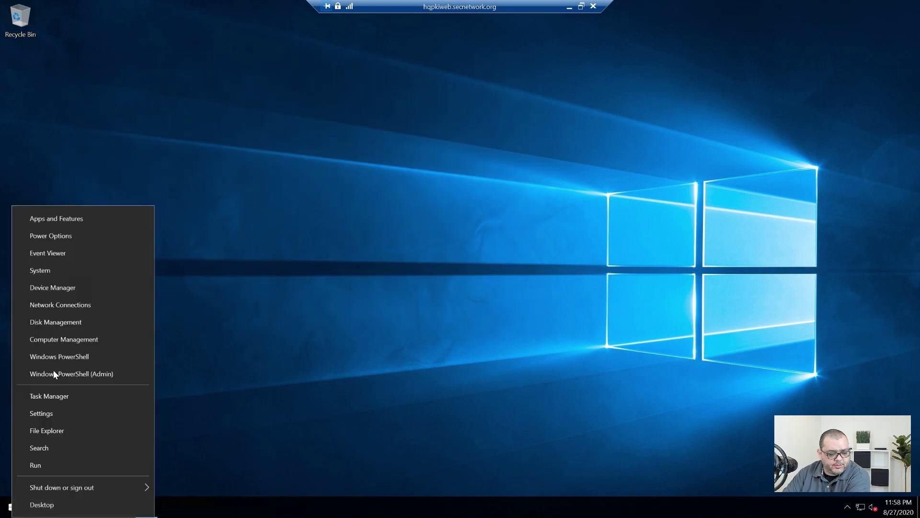
{"action": "left_click", "coordinate": [52, 325]}
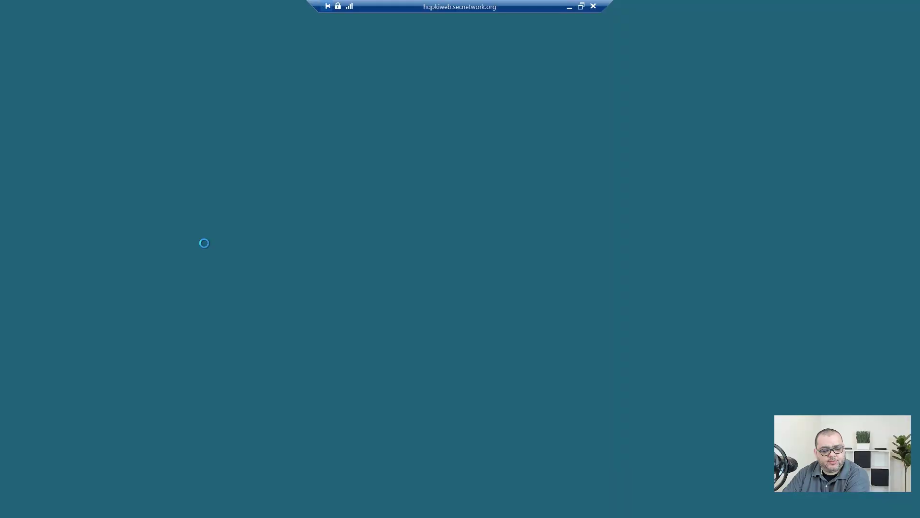
{"action": "left_click", "coordinate": [404, 322]}
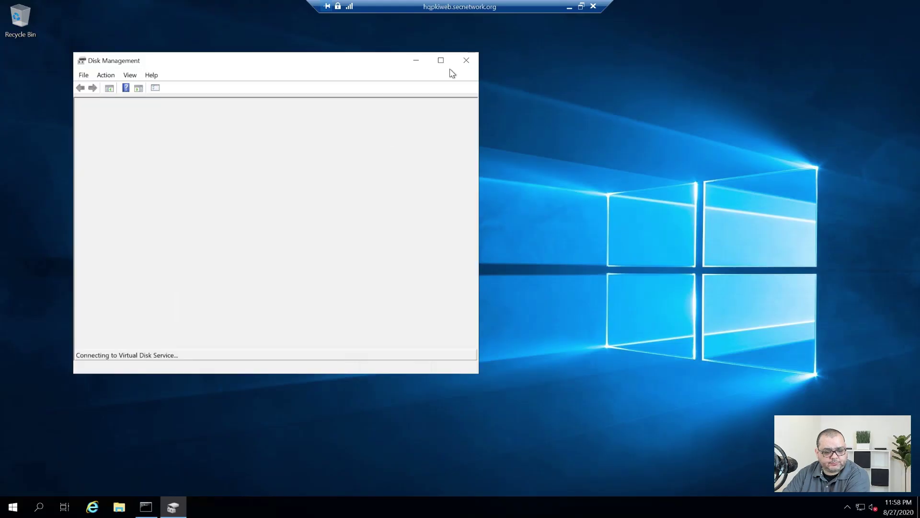
{"action": "right_click", "coordinate": [91, 309]}
{"action": "left_click", "coordinate": [109, 312]}
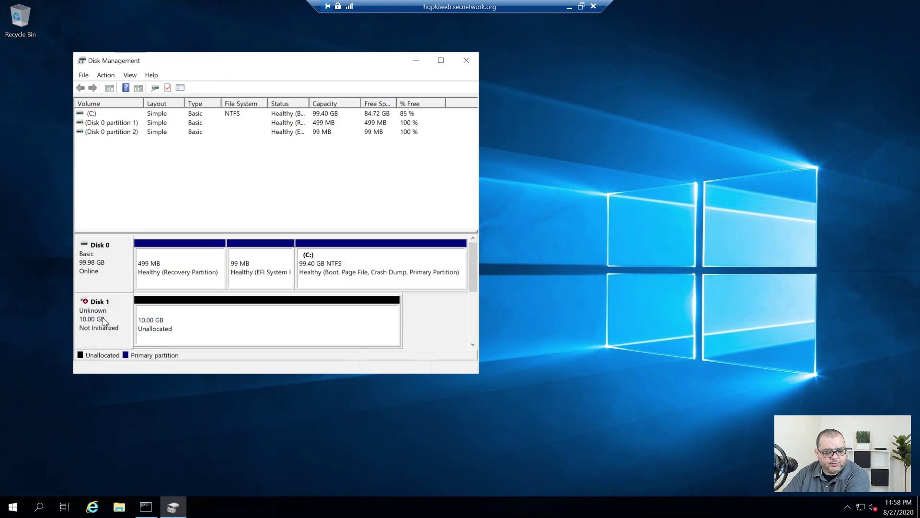
{"action": "right_click", "coordinate": [103, 320]}
{"action": "left_click", "coordinate": [146, 326]}
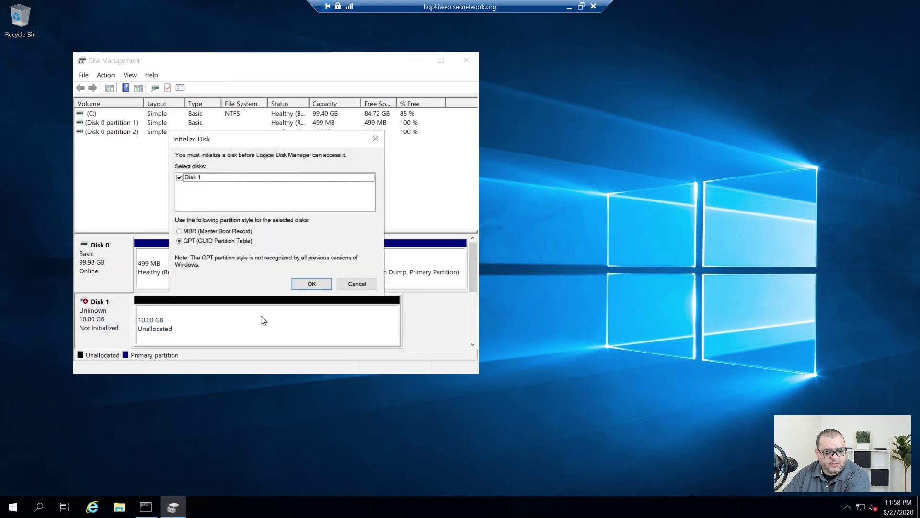
{"action": "left_click", "coordinate": [312, 283]}
Format Disk 1's free space as an unlabelled default-size volume E:, then close Disk Management
{"action": "right_click", "coordinate": [194, 334]}
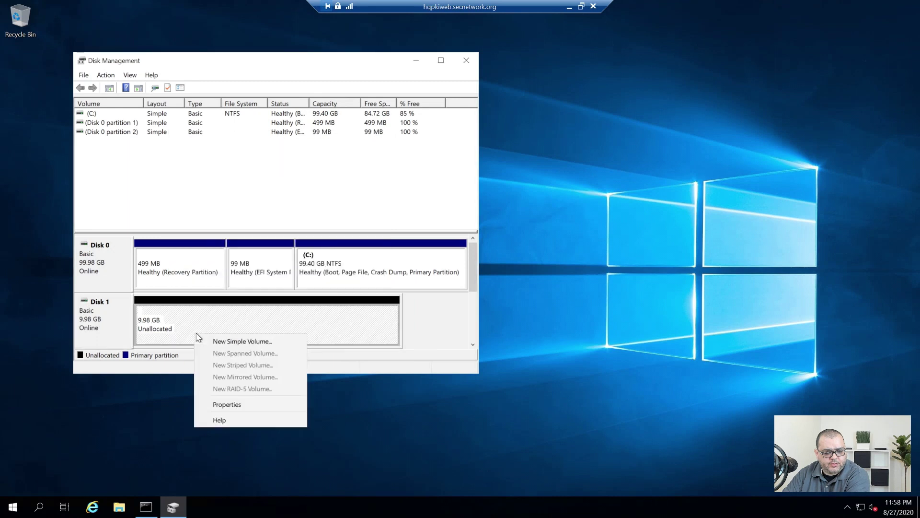
{"action": "left_click", "coordinate": [259, 342]}
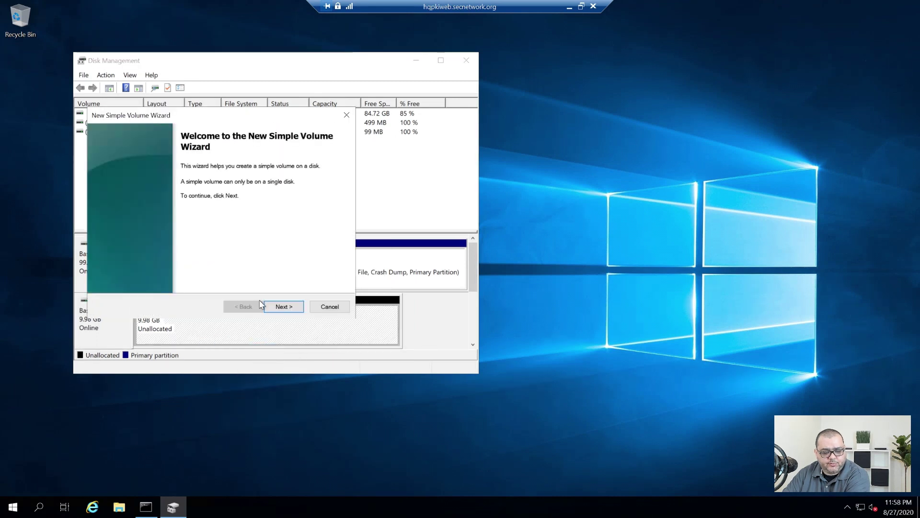
{"action": "left_click", "coordinate": [277, 307]}
{"action": "left_click", "coordinate": [277, 307]}
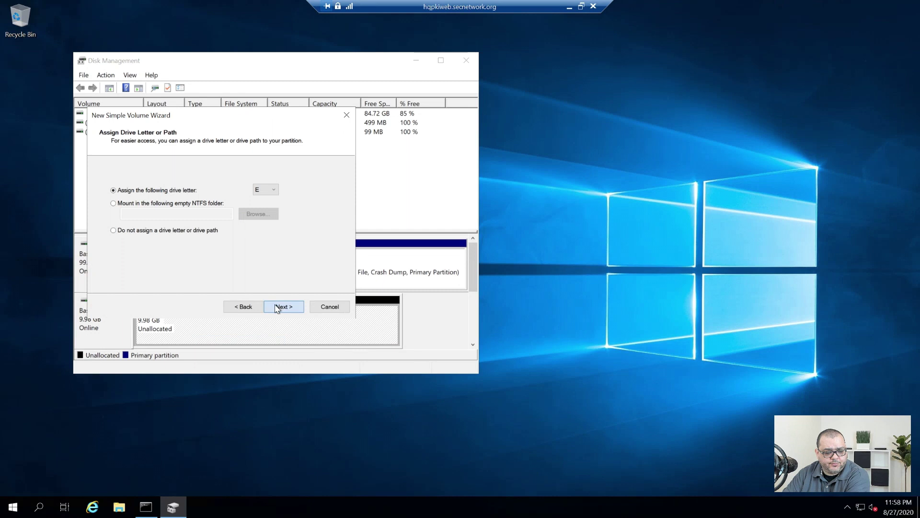
{"action": "left_click", "coordinate": [277, 307]}
{"action": "left_click_drag", "start_coordinate": [249, 242], "coordinate": [98, 249]}
{"action": "key", "text": "BackSpace"}
{"action": "left_click", "coordinate": [284, 307]}
{"action": "left_click", "coordinate": [284, 307]}
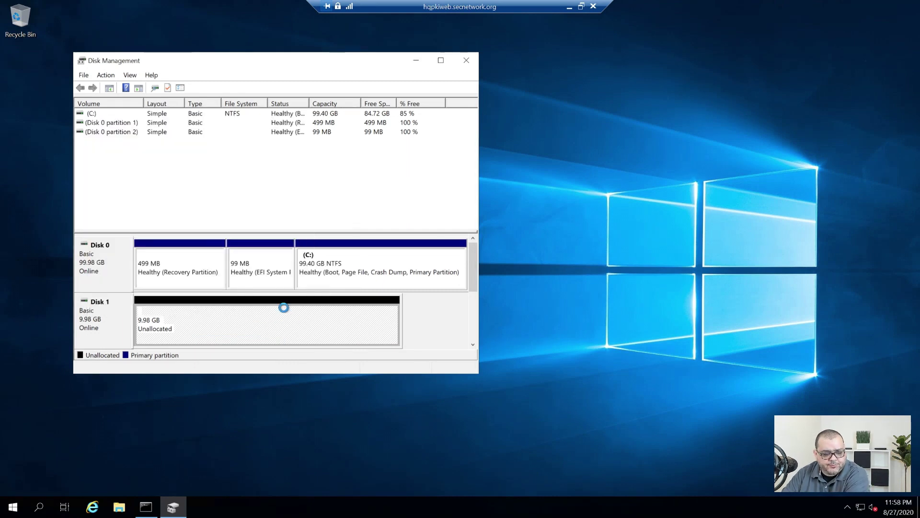
{"action": "left_click", "coordinate": [464, 59]}
{"action": "left_click", "coordinate": [119, 508]}
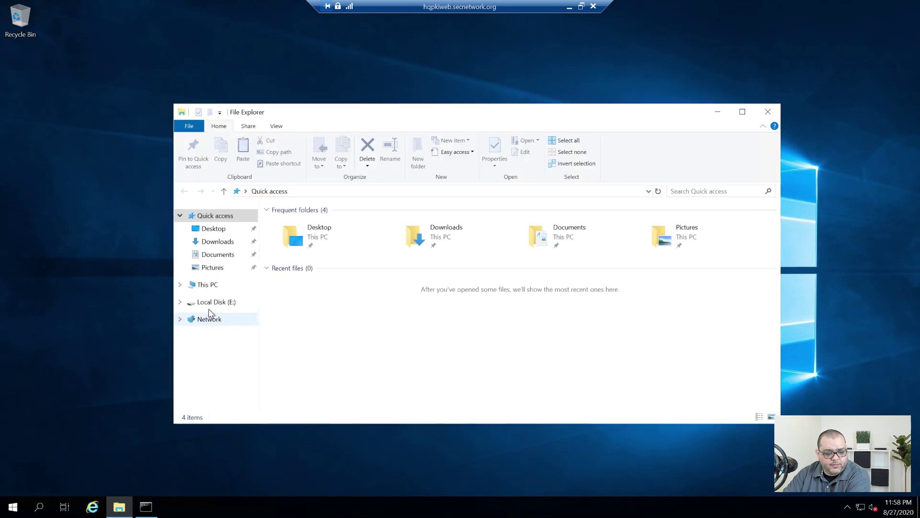
Create a new folder named PKI on Local Disk (E:)
{"action": "left_click", "coordinate": [215, 302]}
{"action": "right_click", "coordinate": [371, 264]}
{"action": "mouse_move", "coordinate": [447, 383]}
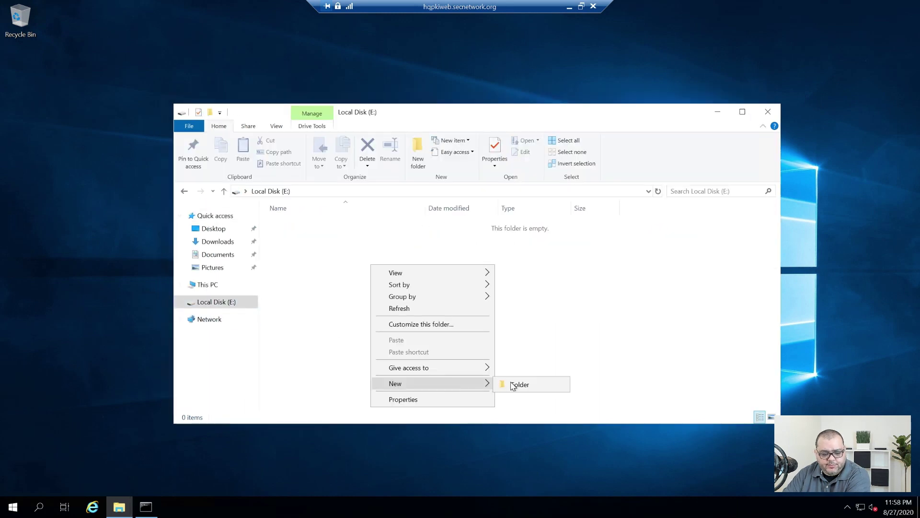
{"action": "left_click", "coordinate": [516, 383]}
{"action": "type", "text": "PK"}
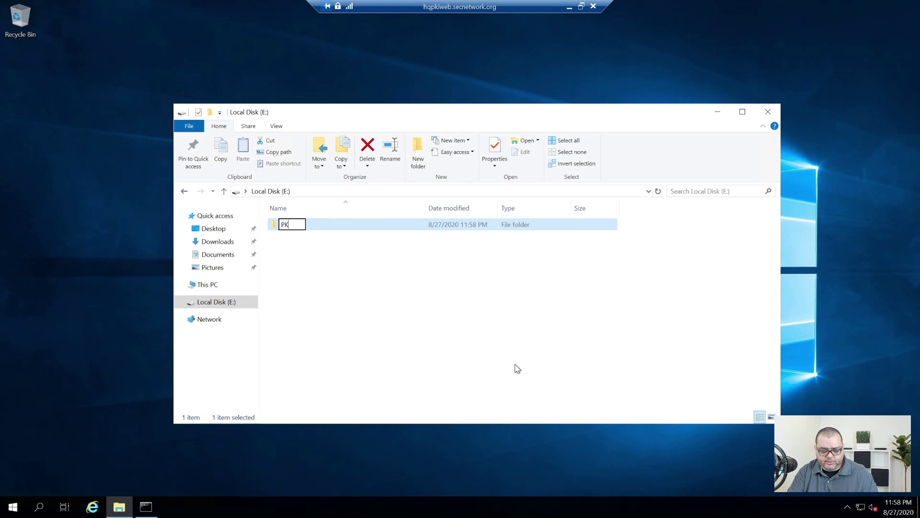
{"action": "key", "text": "Return"}
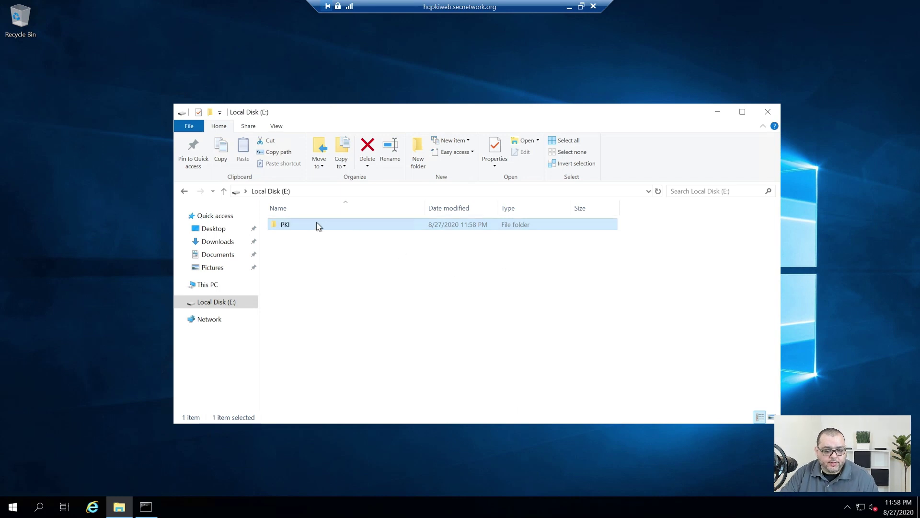
Add CA Publishers to the PKI folder's security permissions with Allow Modify
{"action": "right_click", "coordinate": [318, 224]}
{"action": "left_click", "coordinate": [355, 392]}
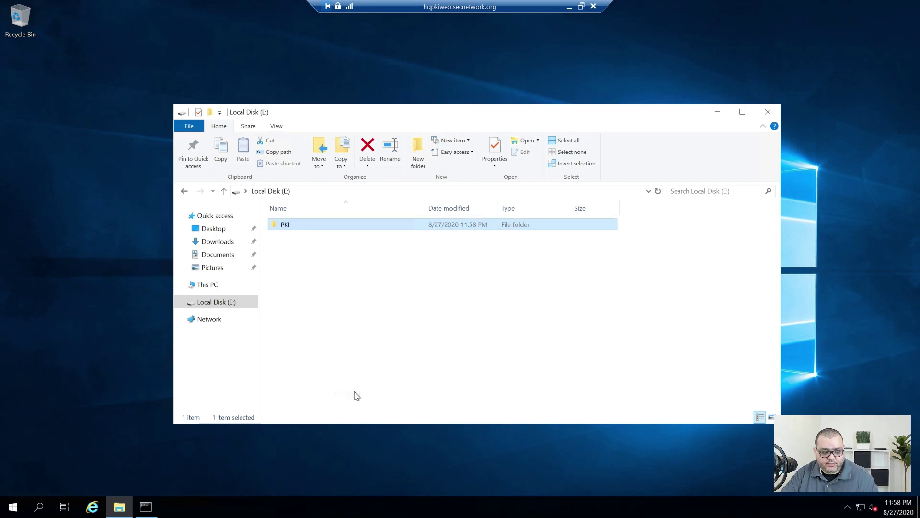
{"action": "left_click", "coordinate": [391, 246]}
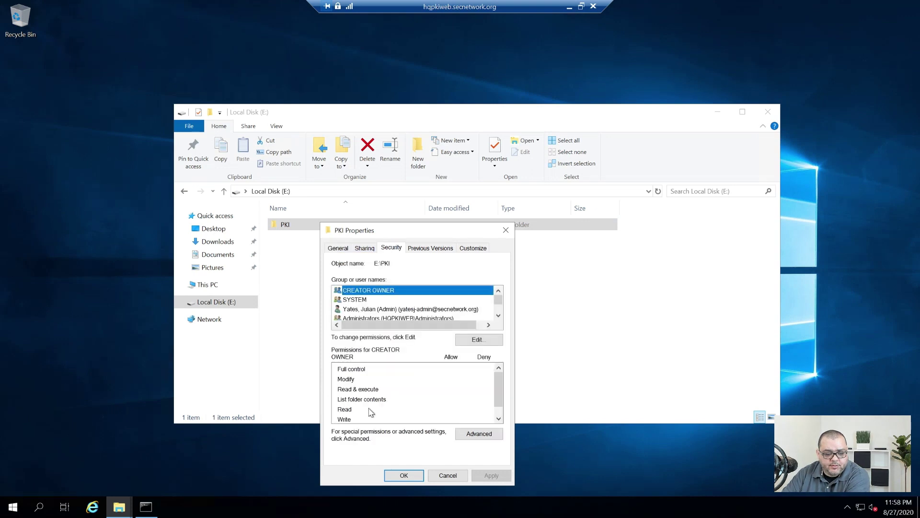
{"action": "left_click", "coordinate": [477, 338]}
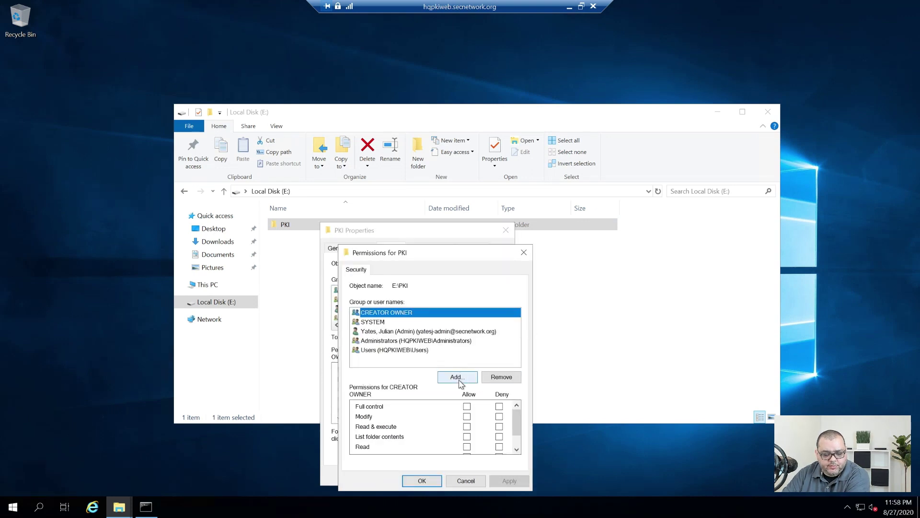
{"action": "left_click", "coordinate": [458, 377]}
{"action": "type", "text": "ca"}
{"action": "key", "text": "Return"}
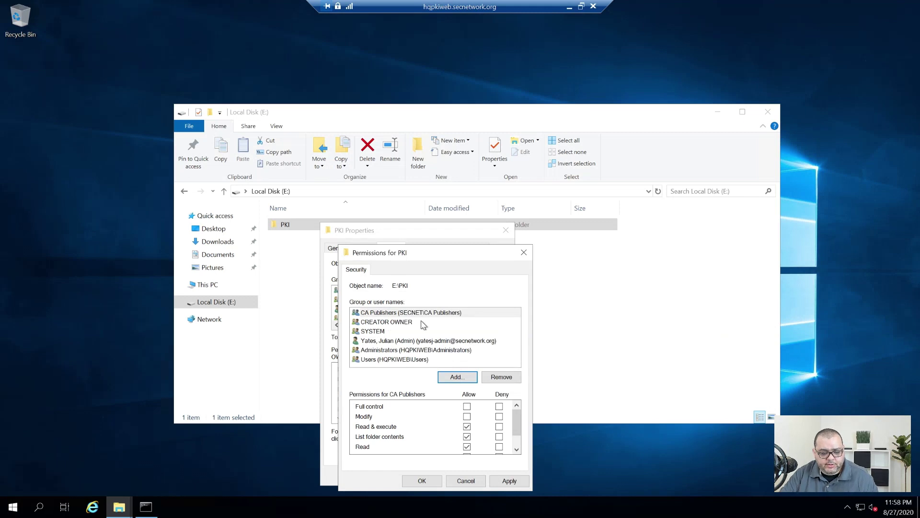
{"action": "left_click", "coordinate": [466, 416]}
{"action": "left_click", "coordinate": [508, 481]}
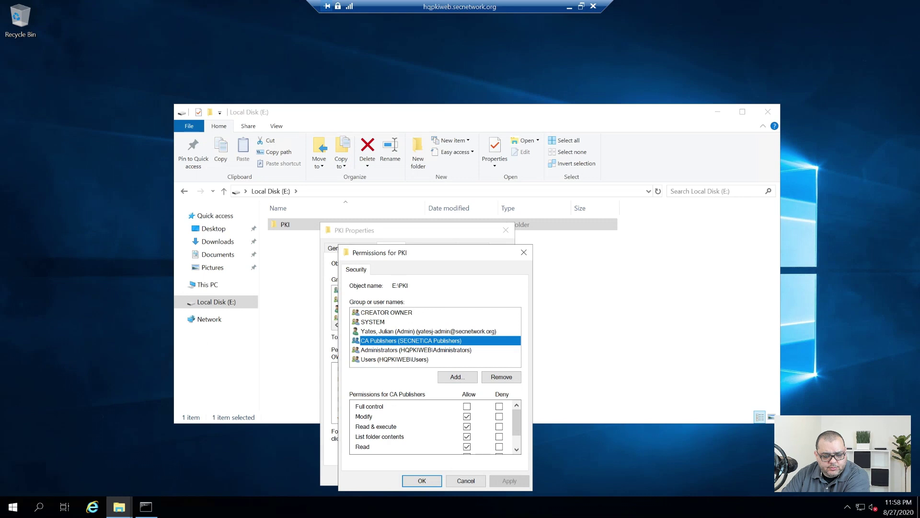
{"action": "left_click", "coordinate": [422, 481]}
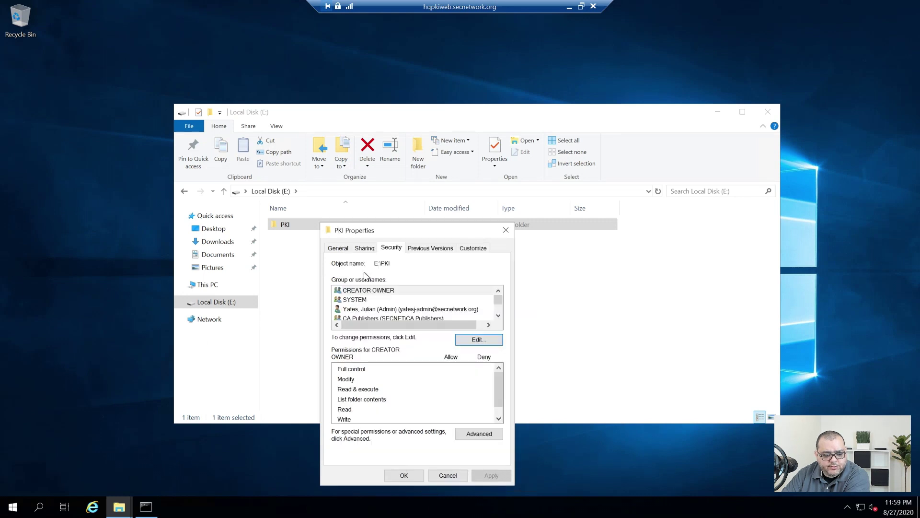
Enable Advanced Sharing for the PKI folder and remove Everyone from its share permissions
{"action": "left_click", "coordinate": [363, 248]}
{"action": "left_click", "coordinate": [367, 380]}
{"action": "left_click", "coordinate": [396, 323]}
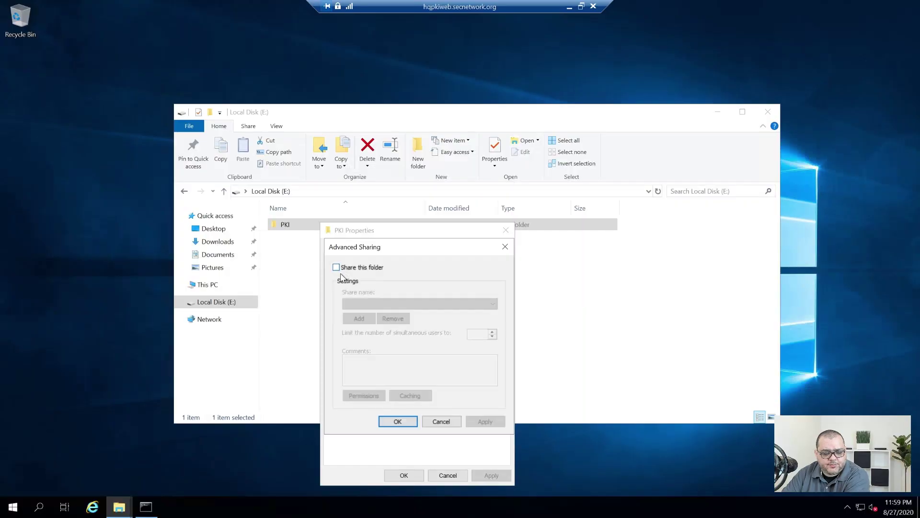
{"action": "left_click", "coordinate": [356, 268]}
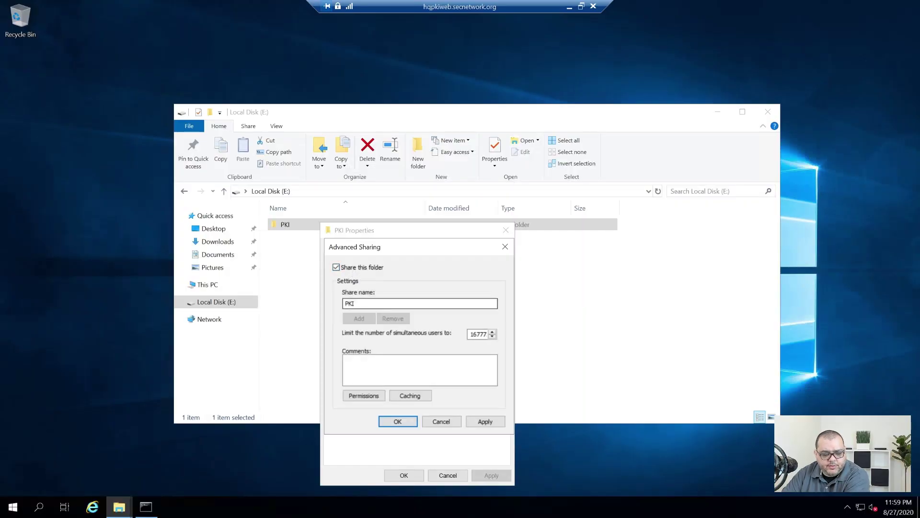
{"action": "left_click", "coordinate": [361, 395]}
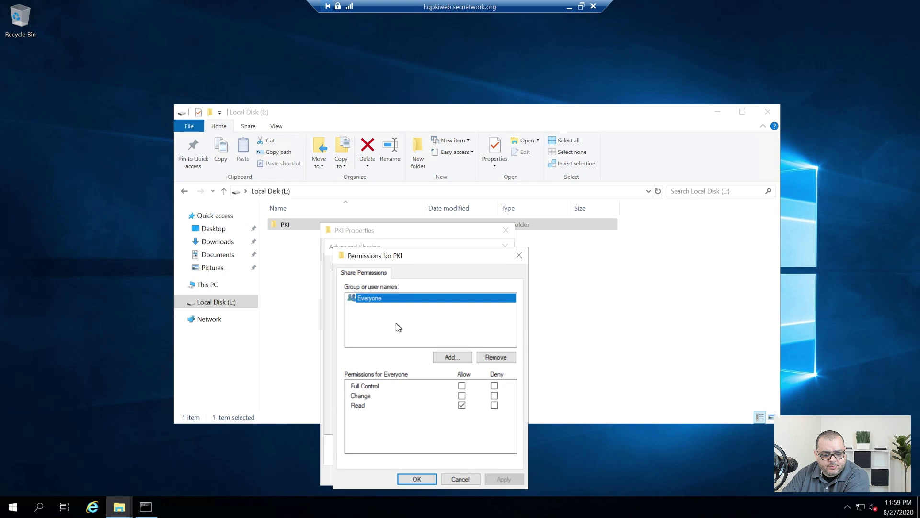
{"action": "left_click", "coordinate": [497, 357]}
Add Domain Users and Domain Admins to the PKI share permissions
{"action": "left_click", "coordinate": [452, 357]}
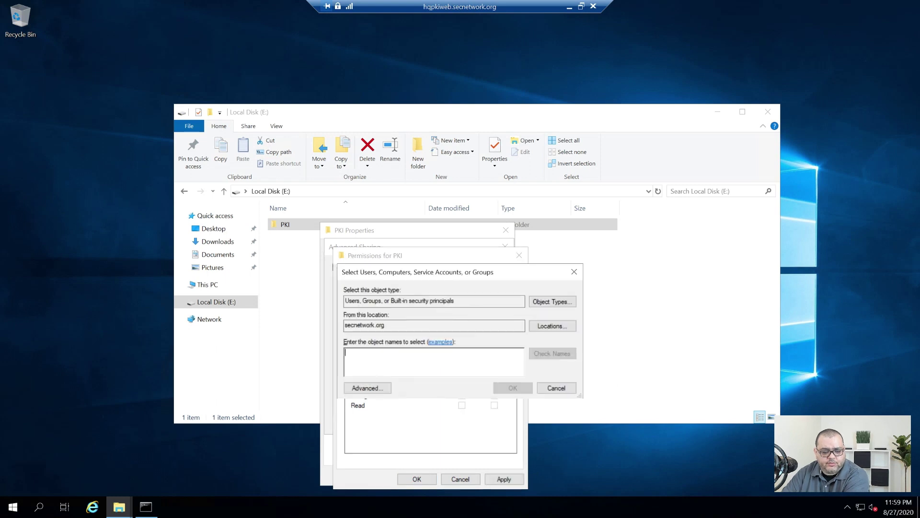
{"action": "type", "text": "Doma"}
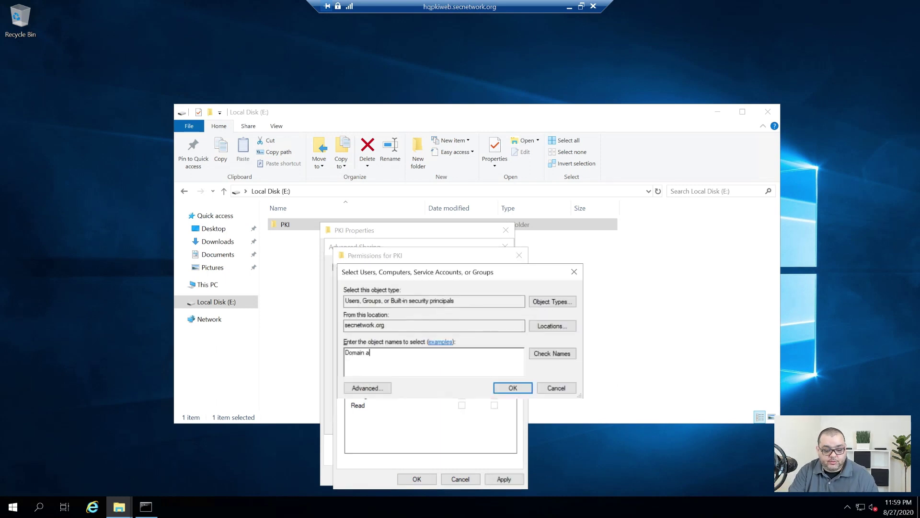
{"action": "type", "text": "in users"}
{"action": "key", "text": "alt+k"}
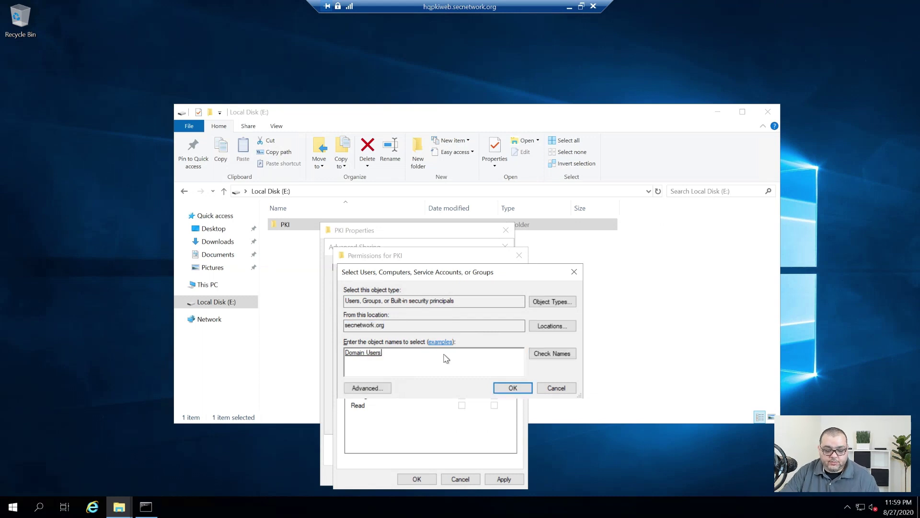
{"action": "key", "text": "Return"}
{"action": "left_click", "coordinate": [445, 357]}
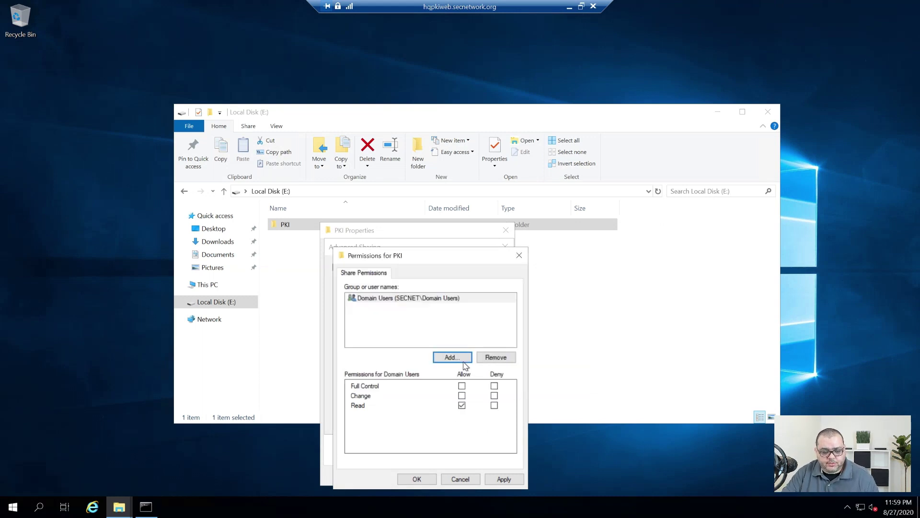
{"action": "type", "text": "domai"}
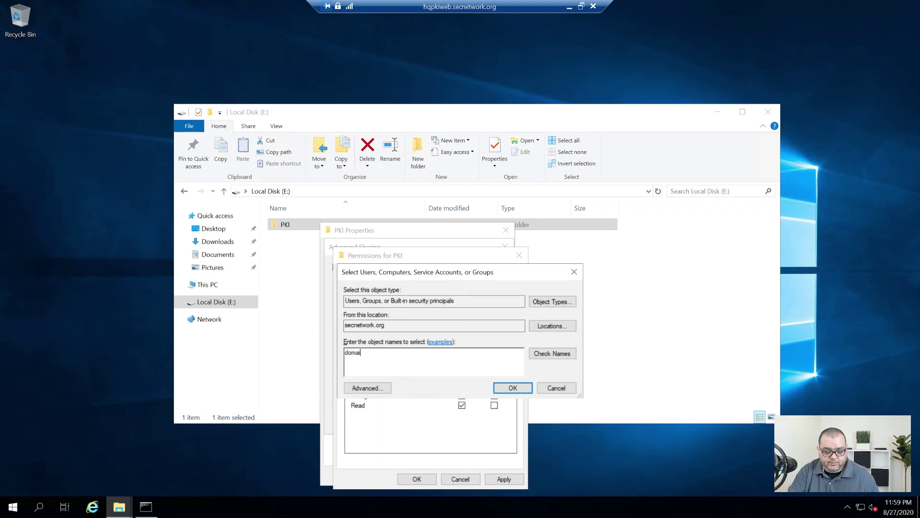
{"action": "type", "text": "n admins"}
{"action": "key", "text": "alt+k"}
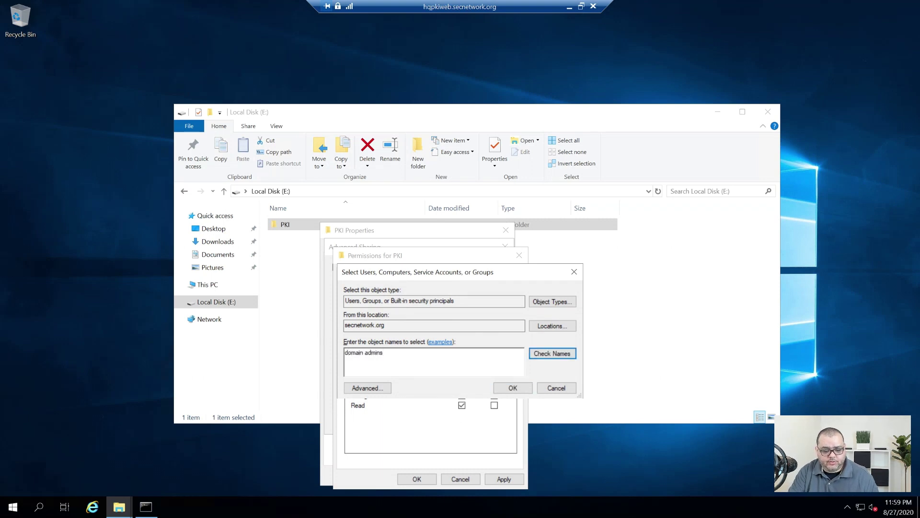
{"action": "left_click", "coordinate": [512, 388]}
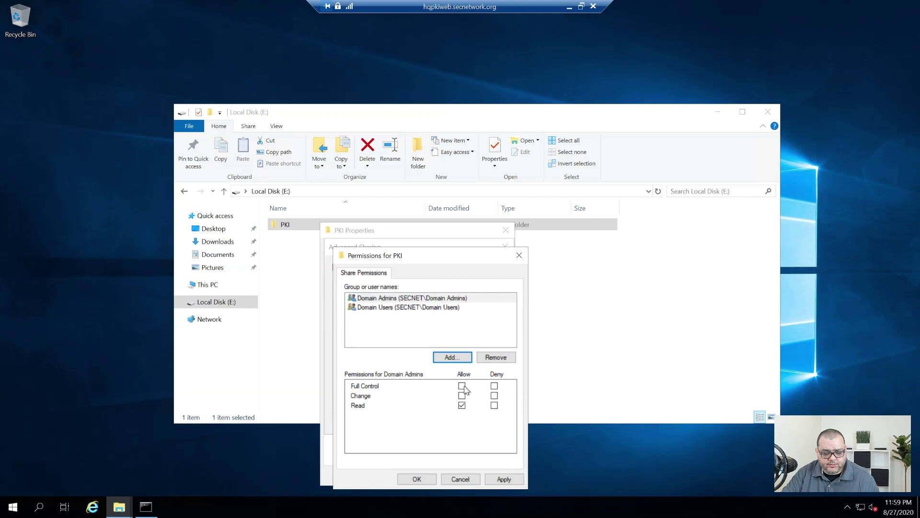
Add CA Publishers with Change permission, save the sharing settings and close File Explorer
{"action": "left_click", "coordinate": [452, 357]}
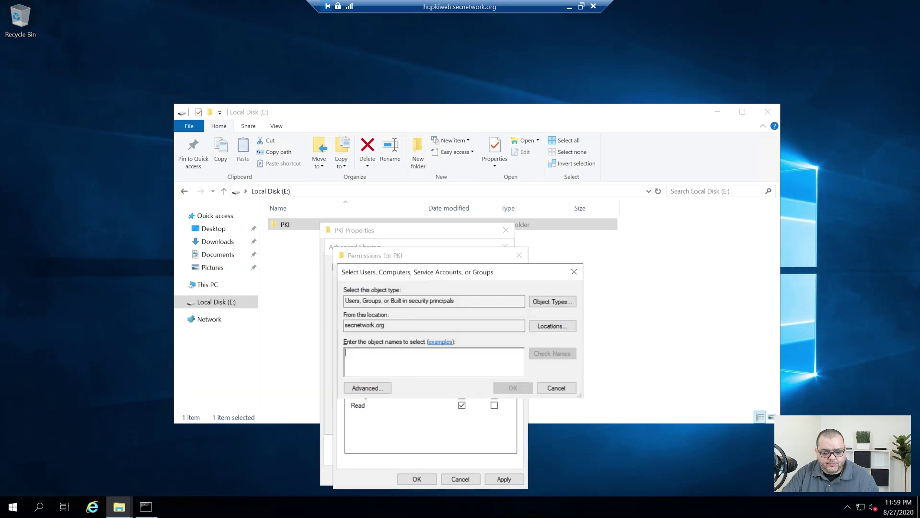
{"action": "type", "text": "ca"}
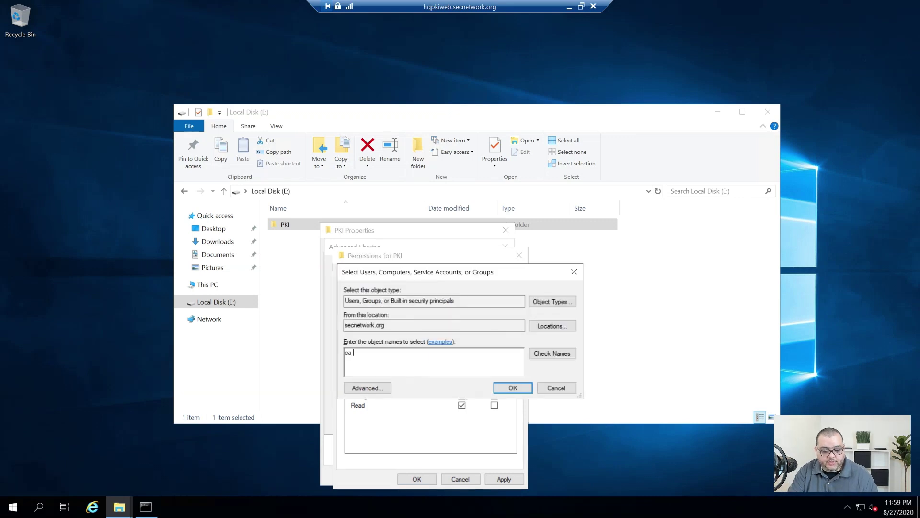
{"action": "key", "text": "Return"}
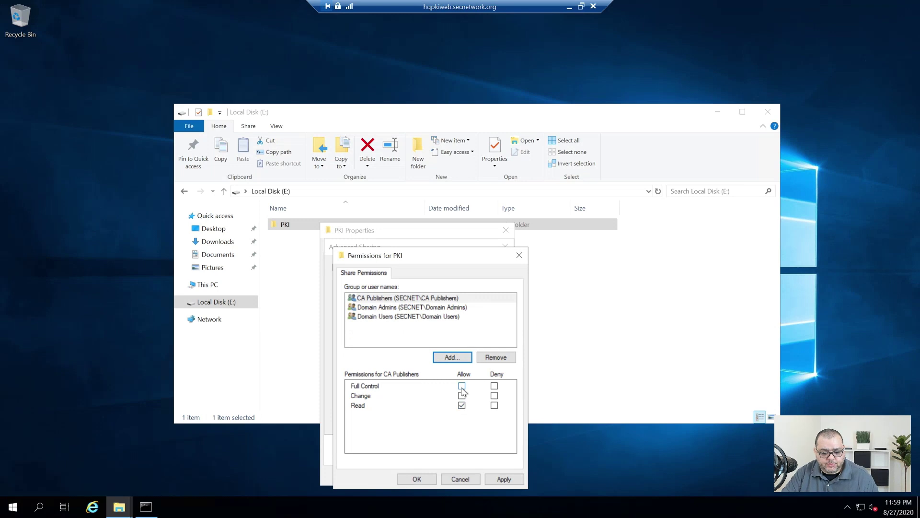
{"action": "left_click", "coordinate": [462, 396]}
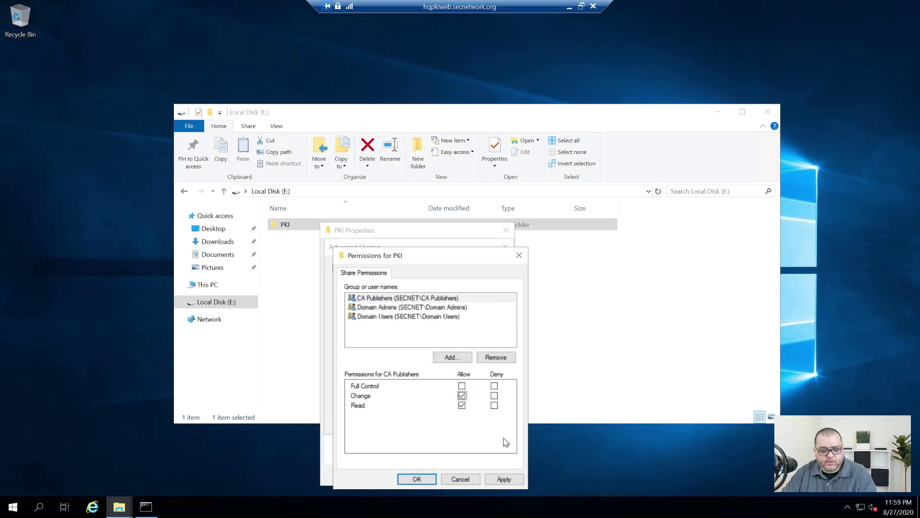
{"action": "left_click", "coordinate": [519, 481]}
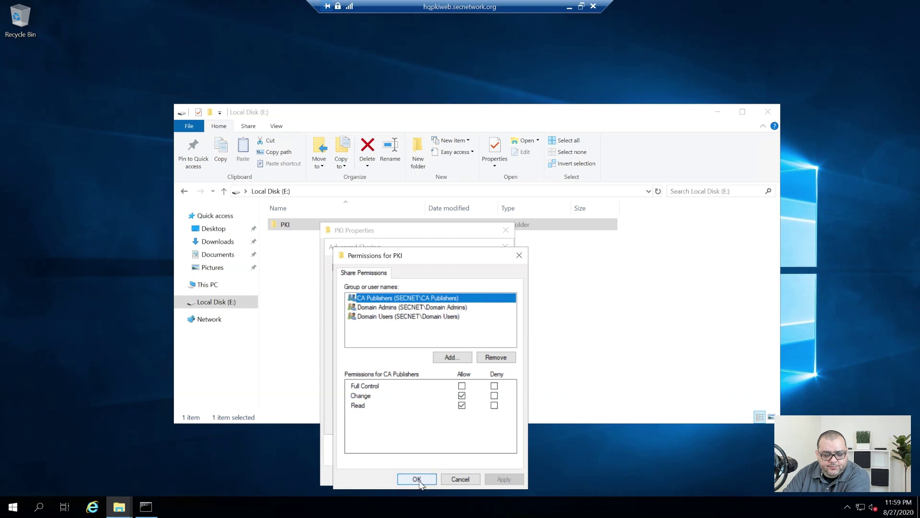
{"action": "left_click", "coordinate": [420, 482]}
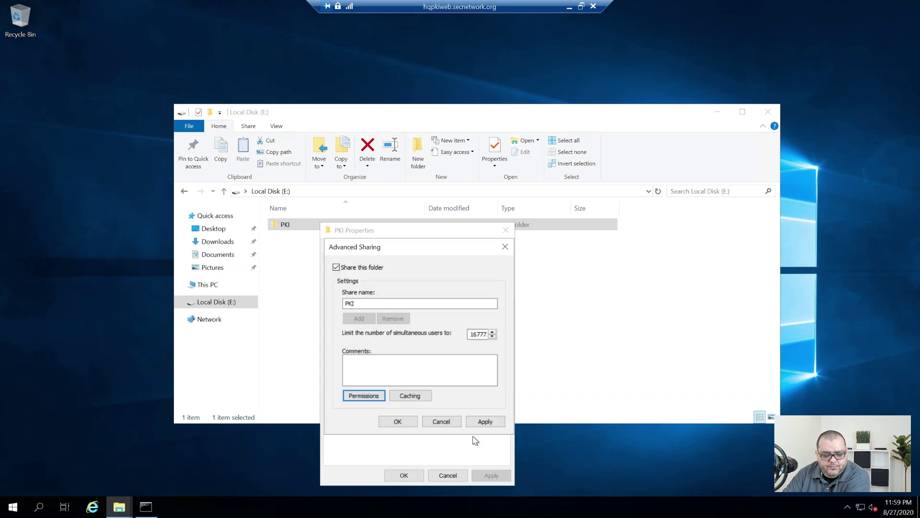
{"action": "left_click", "coordinate": [399, 422]}
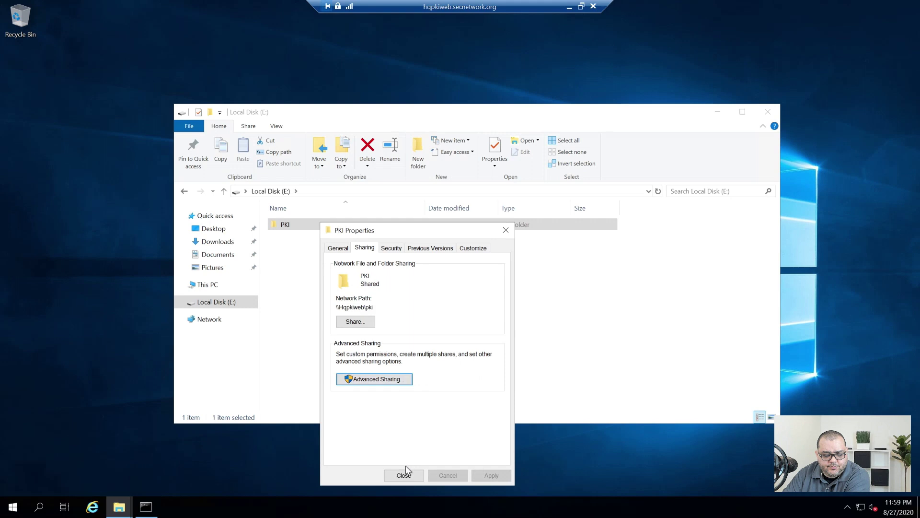
{"action": "left_click", "coordinate": [404, 476]}
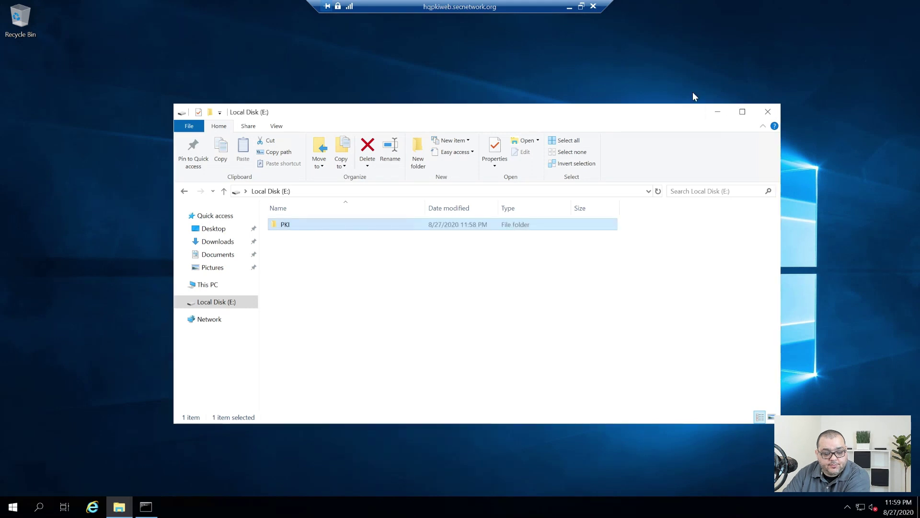
{"action": "left_click", "coordinate": [767, 112]}
{"action": "key", "text": "super"}
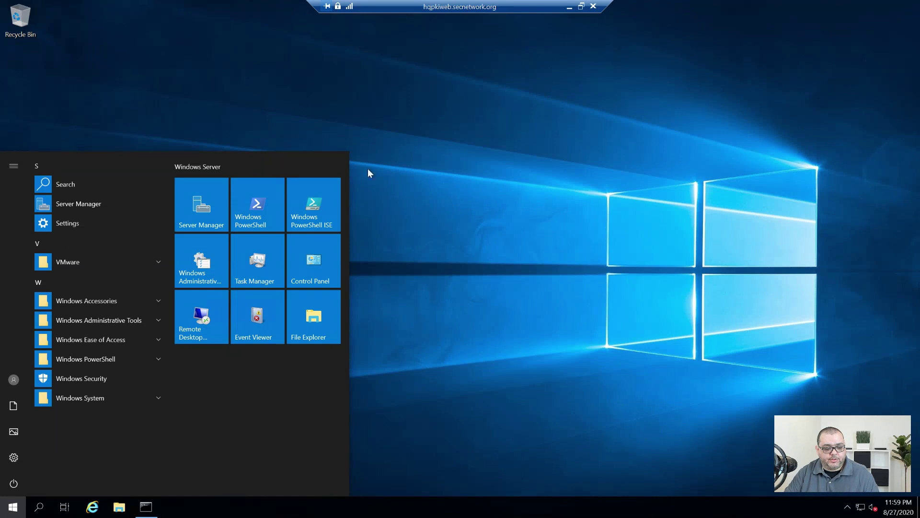
Launch Server Manager and start a role-based installation targeting hqpkiweb
{"action": "left_click", "coordinate": [217, 212]}
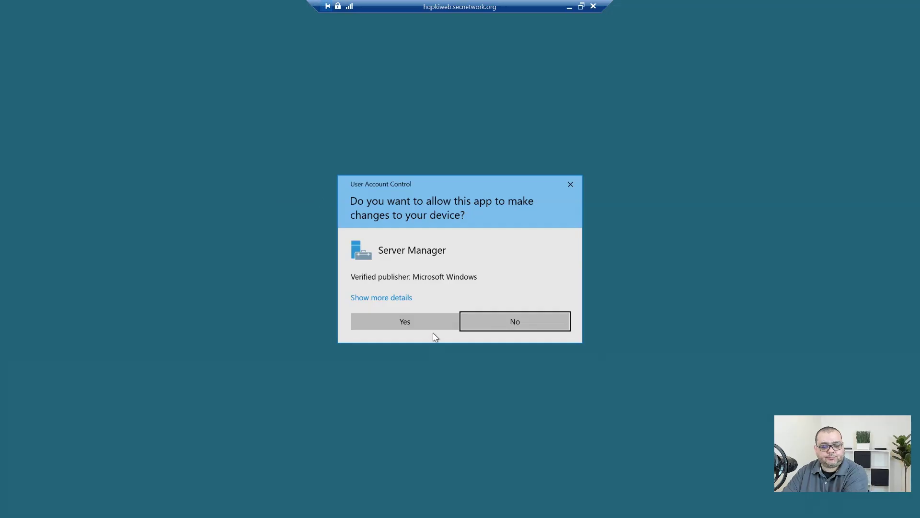
{"action": "left_click", "coordinate": [428, 329]}
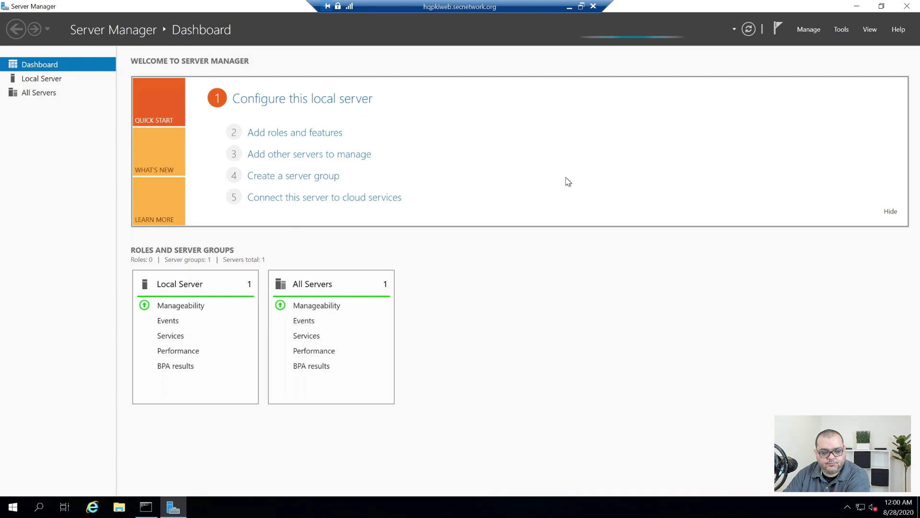
{"action": "left_click", "coordinate": [277, 139]}
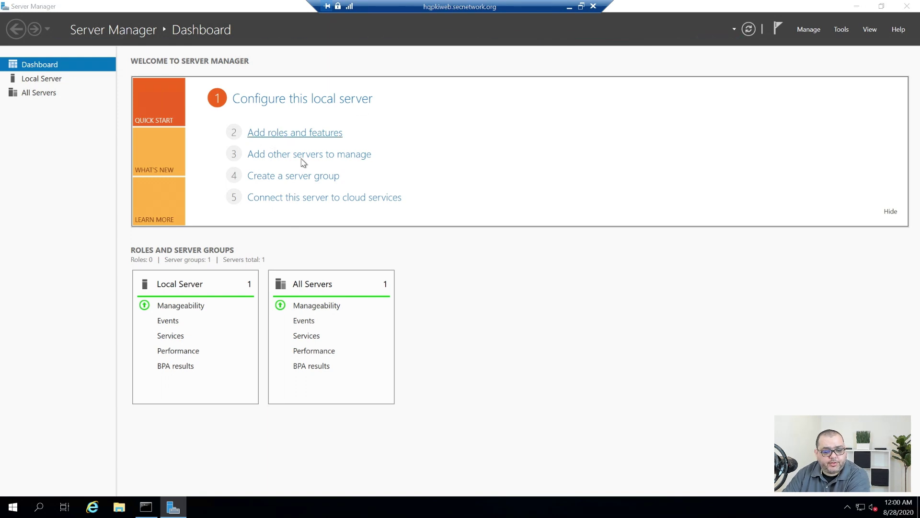
{"action": "left_click", "coordinate": [406, 403]}
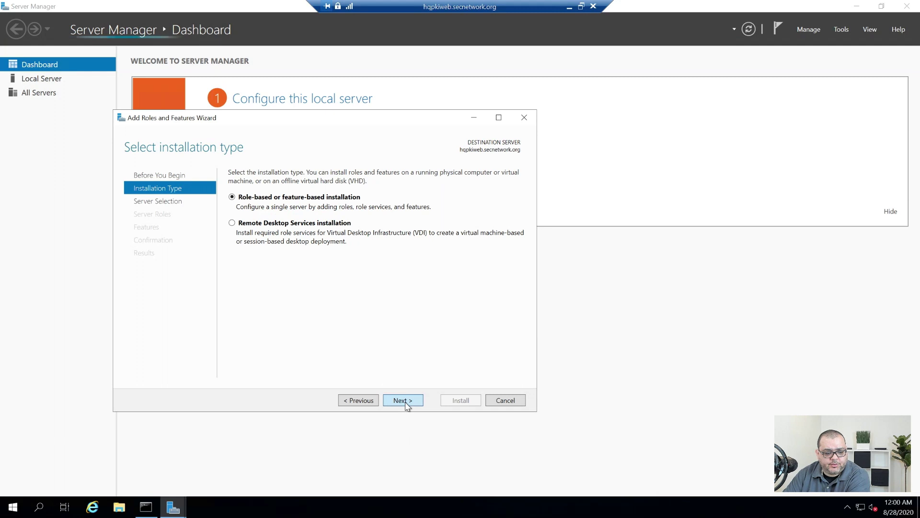
{"action": "left_click", "coordinate": [406, 401]}
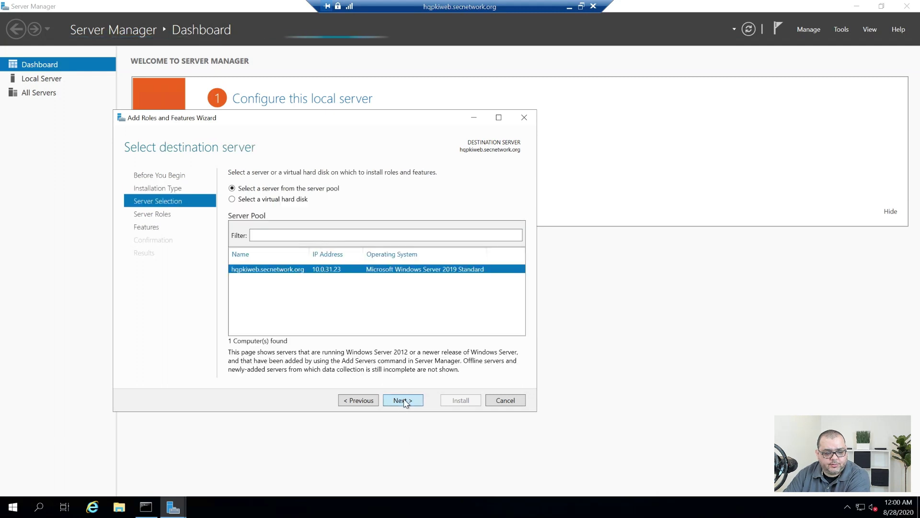
{"action": "left_click", "coordinate": [405, 400]}
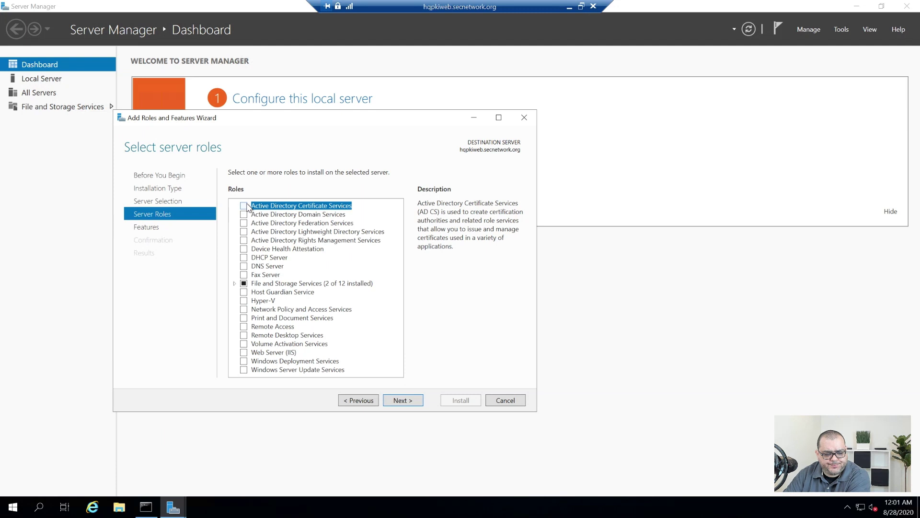
Select Active Directory Certificate Services and Web Server (IIS) roles with their required features
{"action": "left_click", "coordinate": [244, 205]}
{"action": "left_click", "coordinate": [364, 358]}
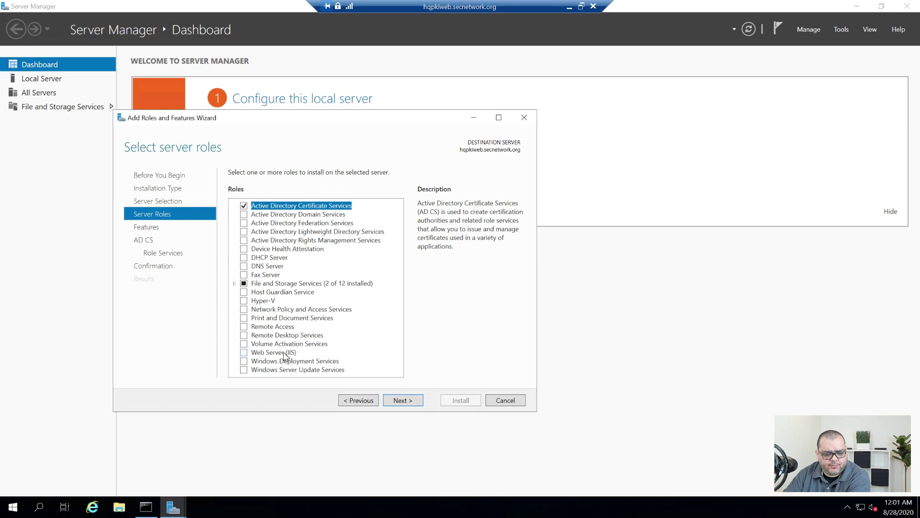
{"action": "left_click", "coordinate": [244, 353]}
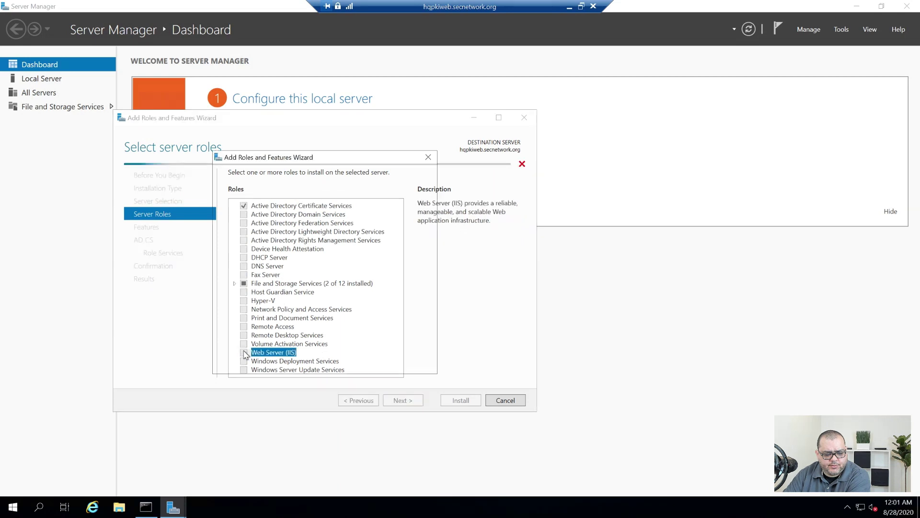
{"action": "left_click", "coordinate": [358, 351]}
{"action": "left_click", "coordinate": [405, 402]}
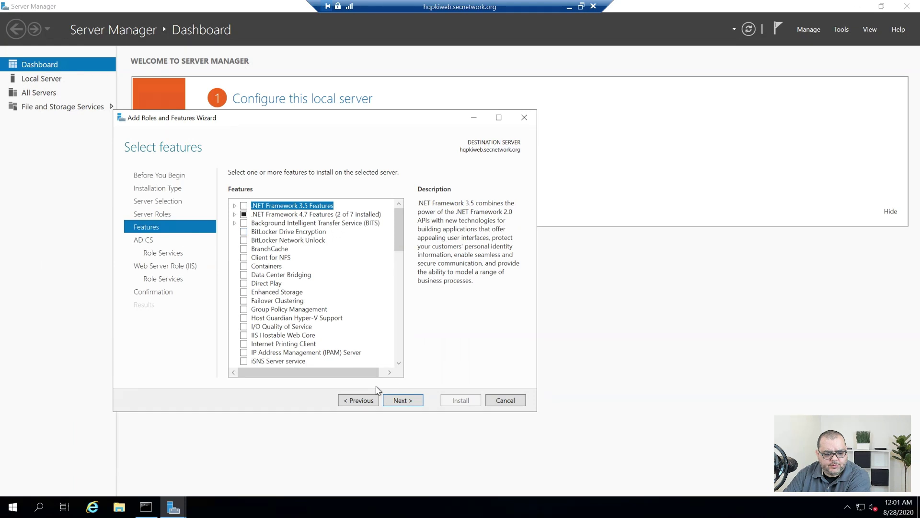
Install AD CS with only the Online Responder role service, plus default IIS role services
{"action": "left_click", "coordinate": [405, 402]}
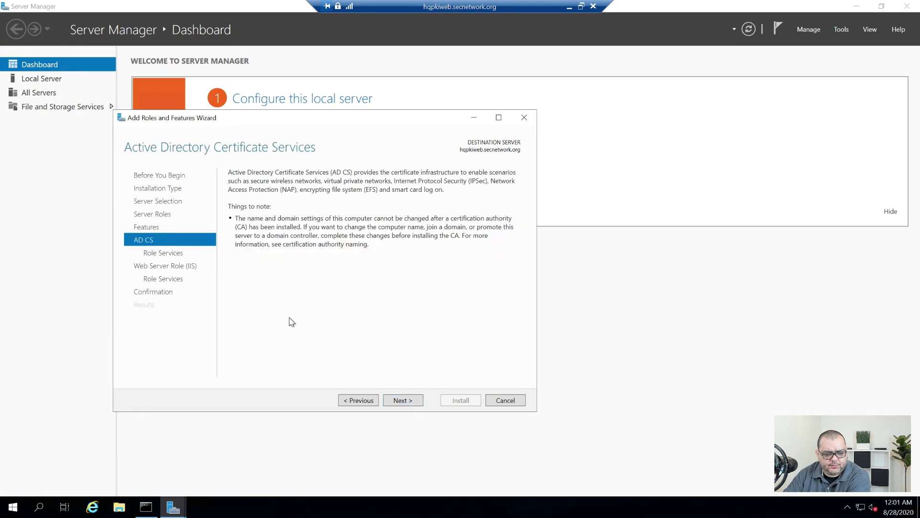
{"action": "left_click", "coordinate": [401, 402]}
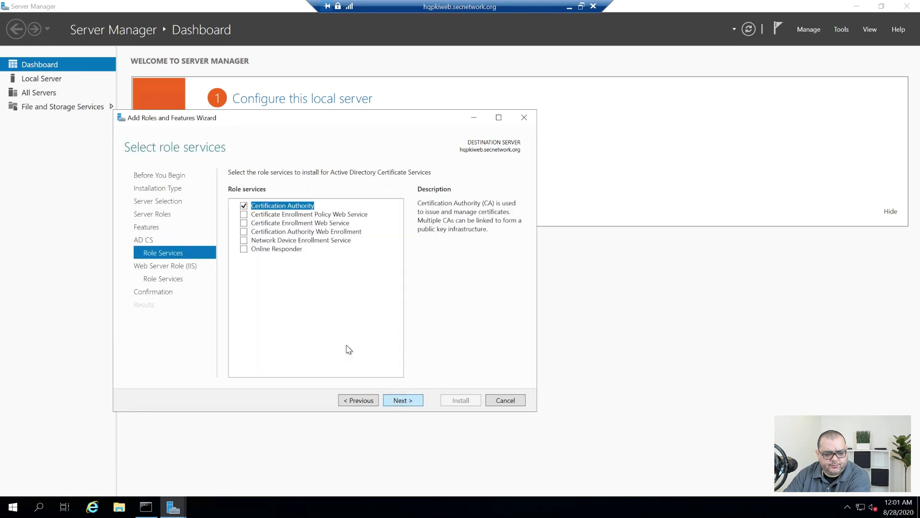
{"action": "left_click", "coordinate": [244, 207]}
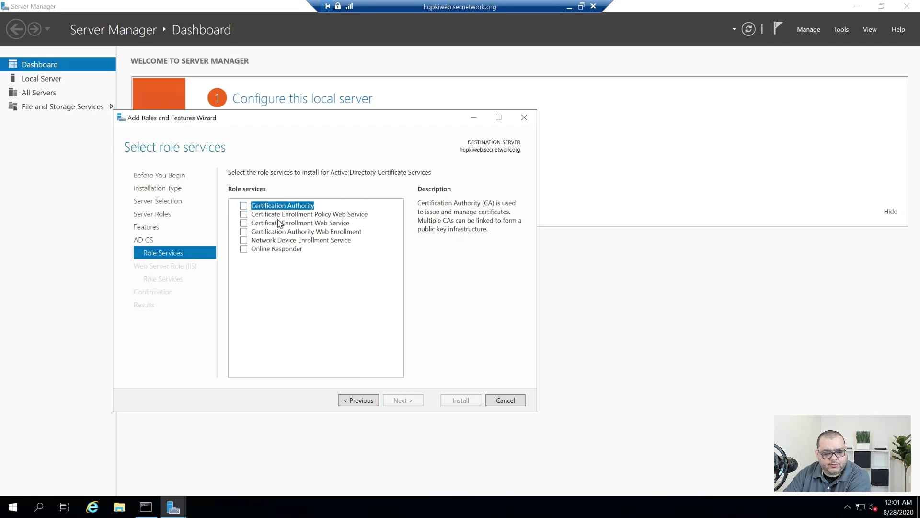
{"action": "left_click", "coordinate": [244, 249]}
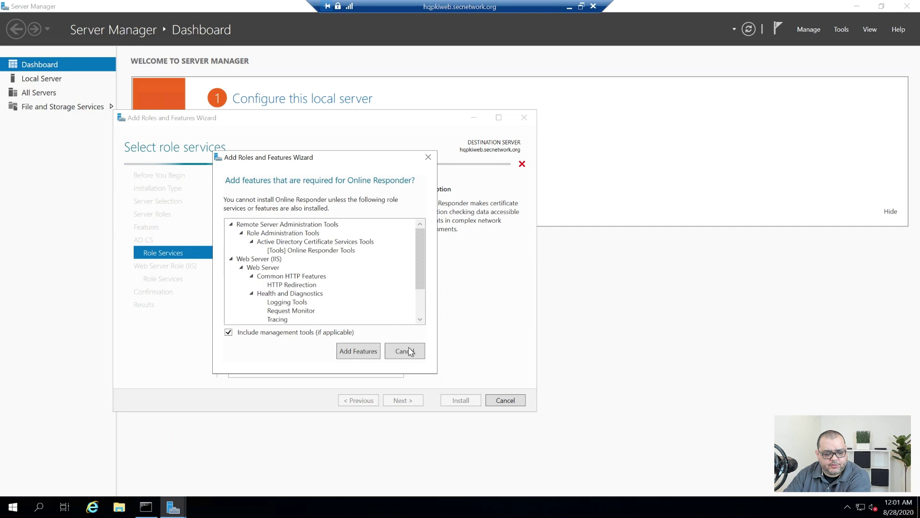
{"action": "left_click", "coordinate": [369, 352]}
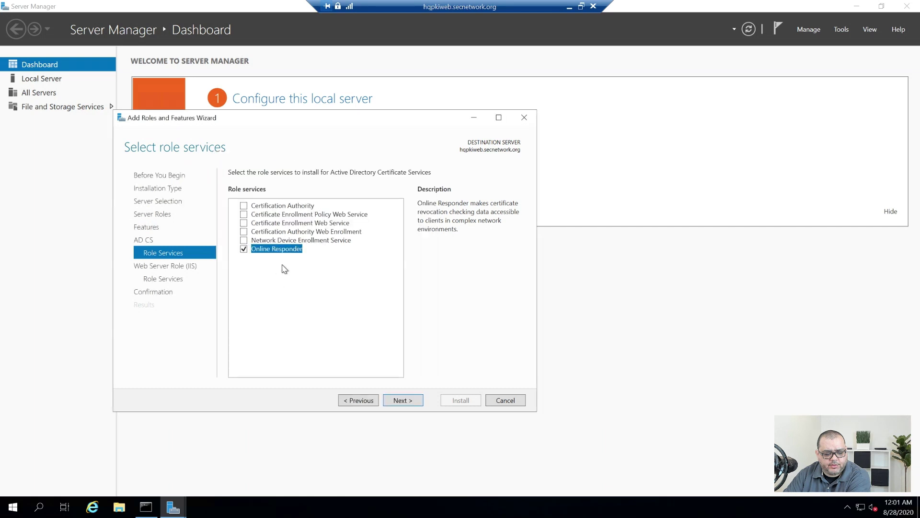
{"action": "left_click", "coordinate": [409, 400]}
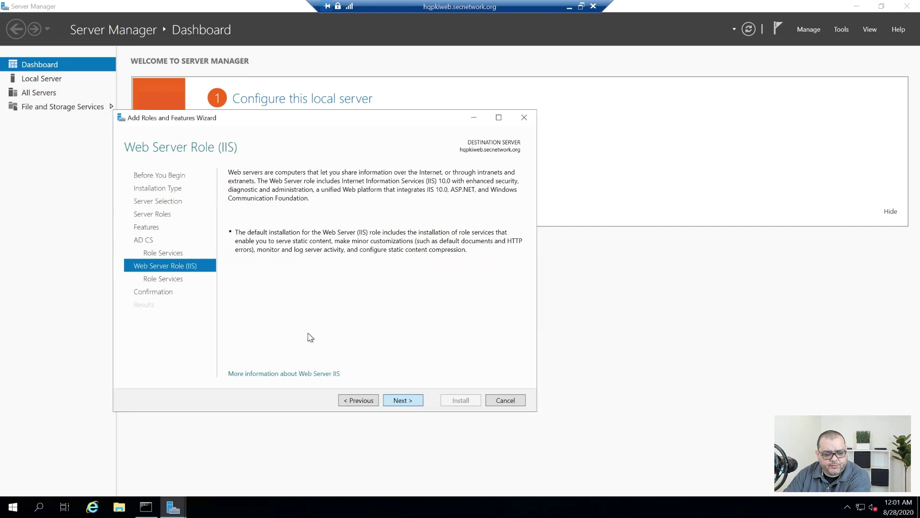
{"action": "key", "text": "Return"}
{"action": "scroll", "coordinate": [307, 299], "scroll_direction": "down", "scroll_amount": 4}
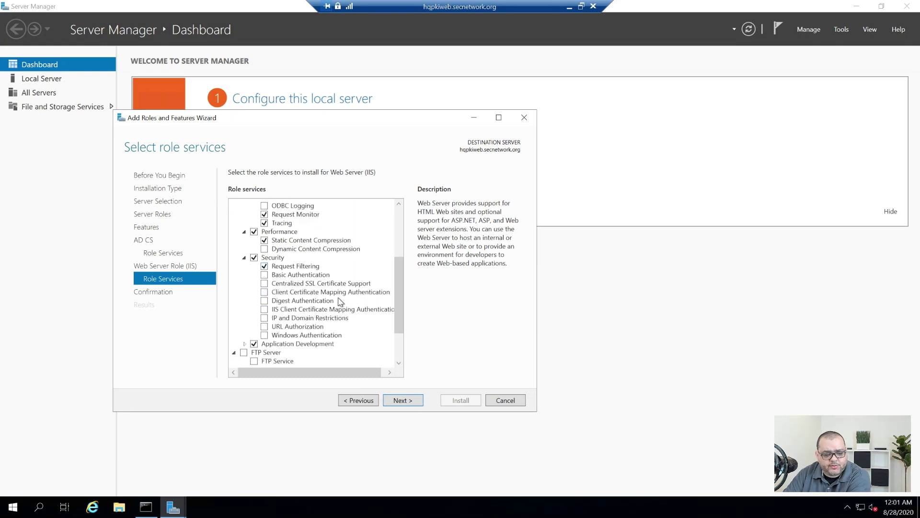
{"action": "scroll", "coordinate": [372, 347], "scroll_direction": "down", "scroll_amount": 2}
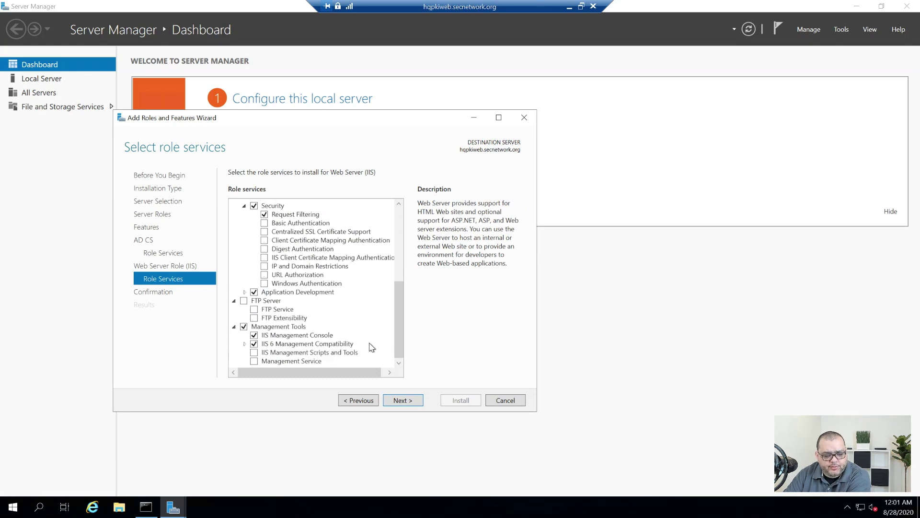
{"action": "left_click", "coordinate": [408, 400]}
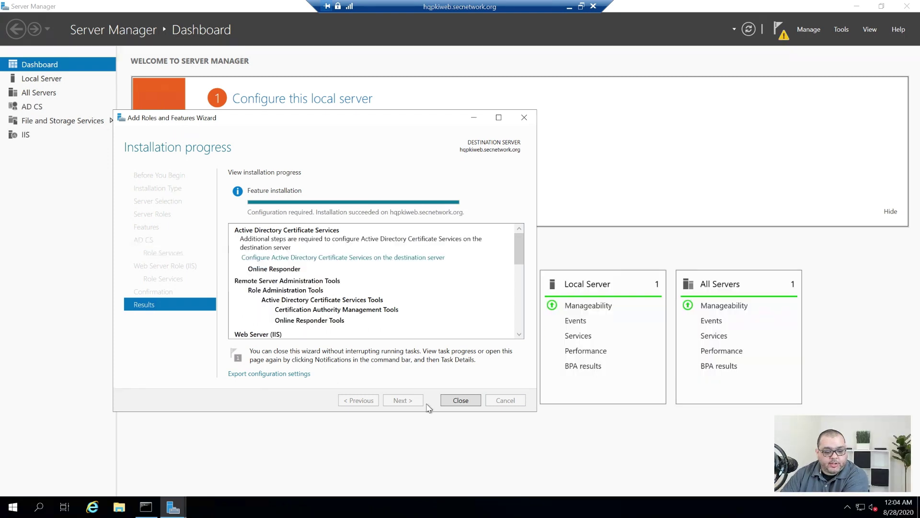
Close the finished wizard, review installation notifications, then search hqpkiweb's Start menu for iis
{"action": "left_click", "coordinate": [472, 399]}
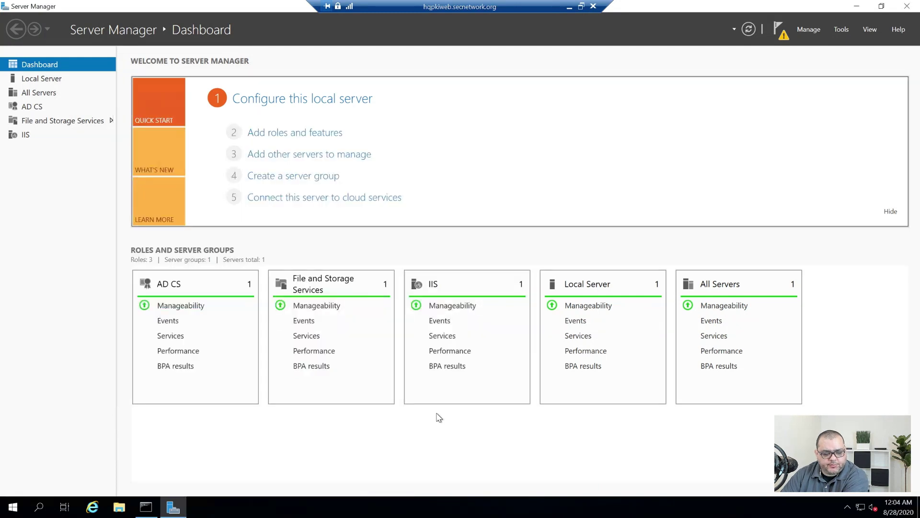
{"action": "left_click", "coordinate": [781, 31]}
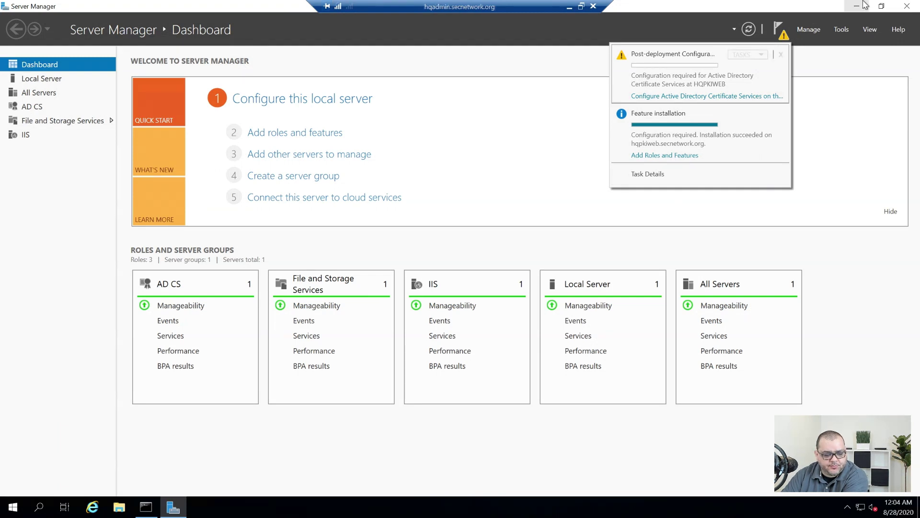
{"action": "left_click", "coordinate": [864, 4]}
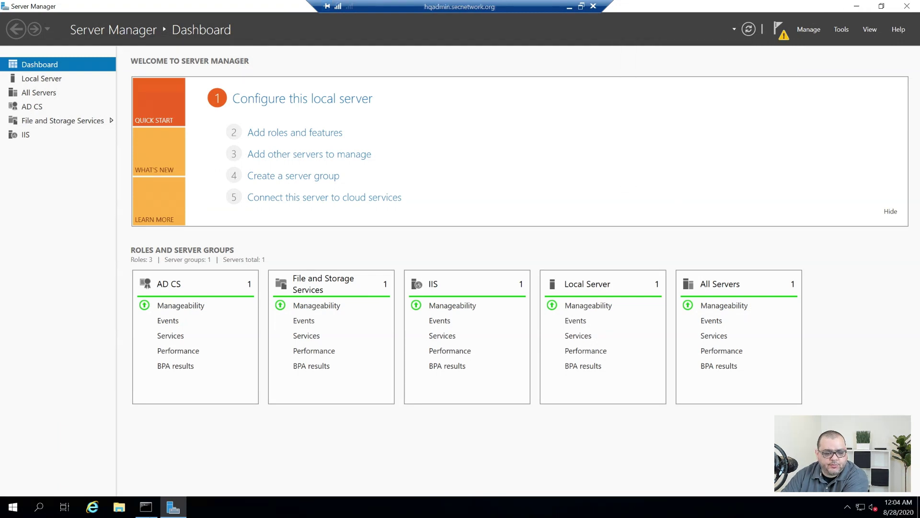
{"action": "left_click", "coordinate": [857, 7]}
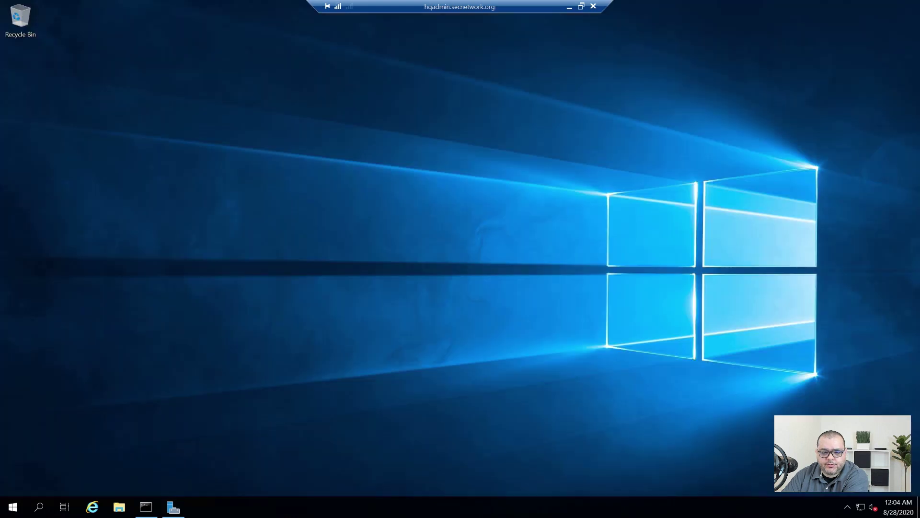
{"action": "left_click", "coordinate": [13, 507]}
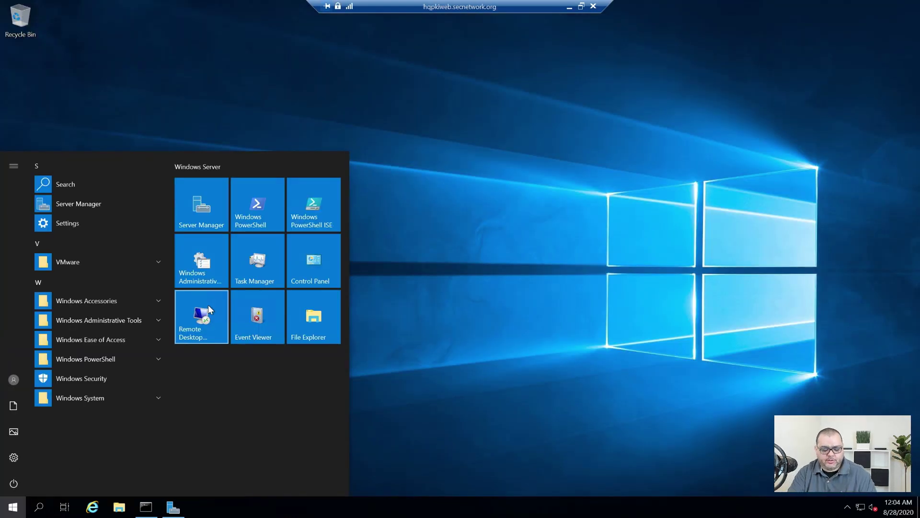
{"action": "type", "text": "iis"}
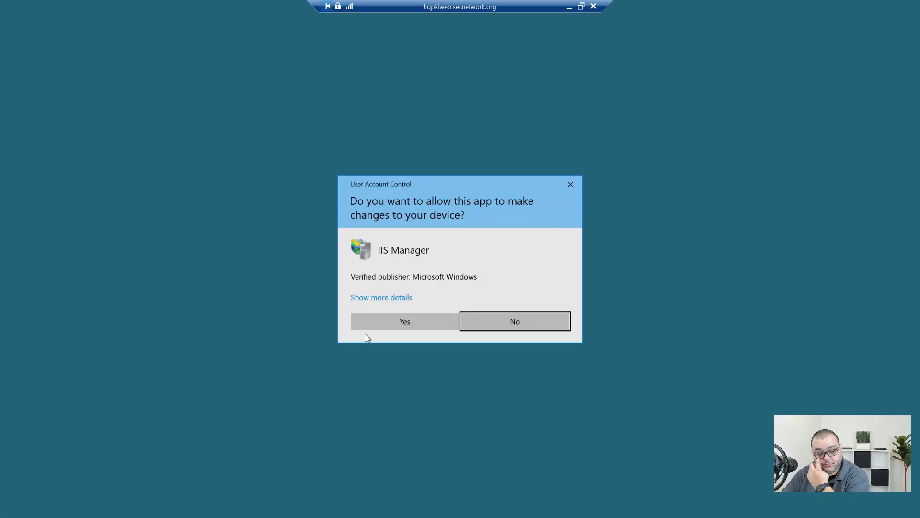
Start IIS Manager maximized and navigate HQPKIWEB > Sites > Default Web Site
{"action": "left_click", "coordinate": [401, 319]}
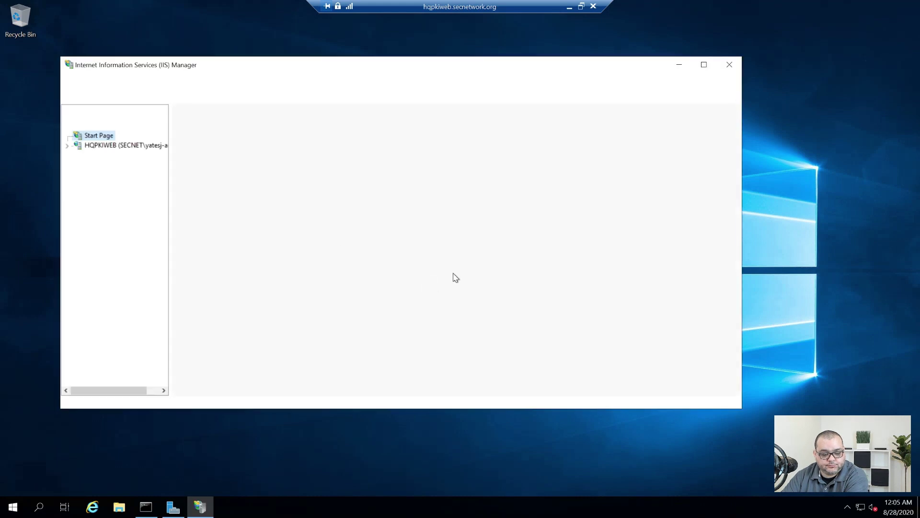
{"action": "left_click", "coordinate": [704, 64]}
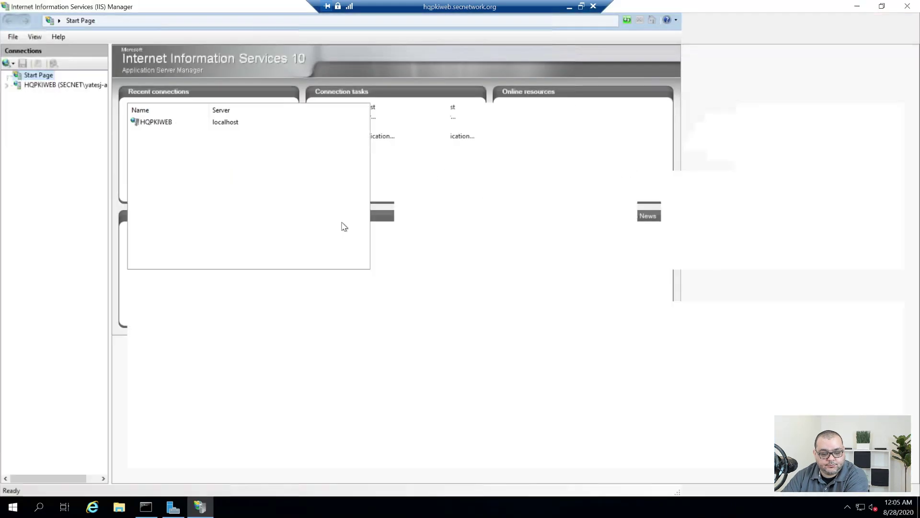
{"action": "left_click_drag", "start_coordinate": [109, 184], "coordinate": [160, 182]}
{"action": "left_click", "coordinate": [7, 85]}
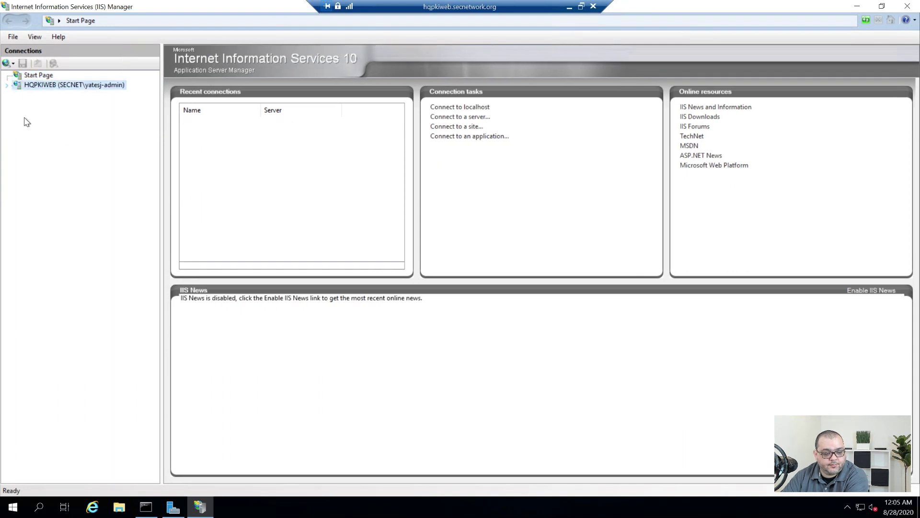
{"action": "left_click", "coordinate": [17, 105]}
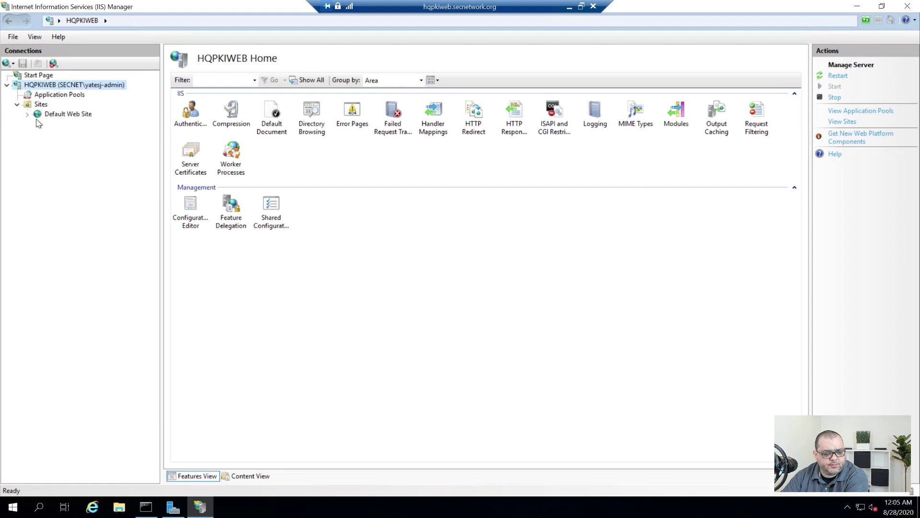
{"action": "left_click", "coordinate": [45, 115]}
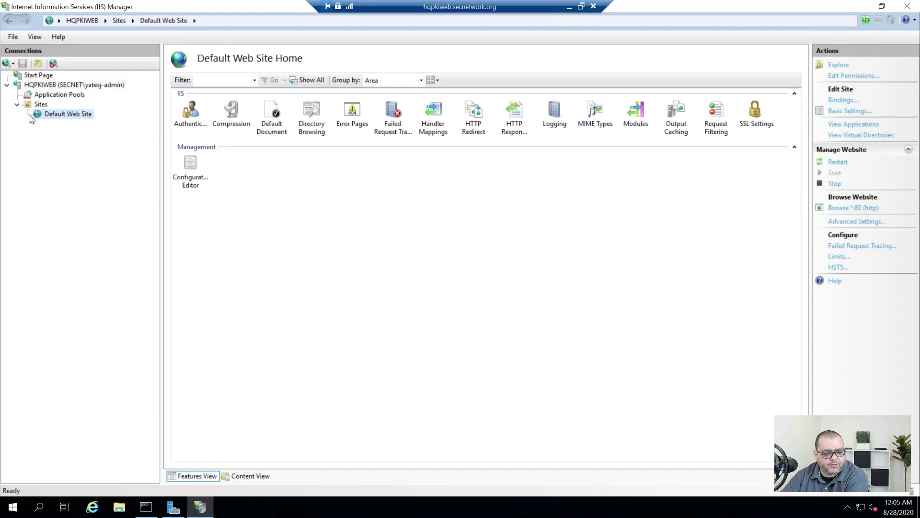
Add virtual directory 'pki' under Default Web Site mapped to E:\PKI with pass-through authentication
{"action": "right_click", "coordinate": [75, 118]}
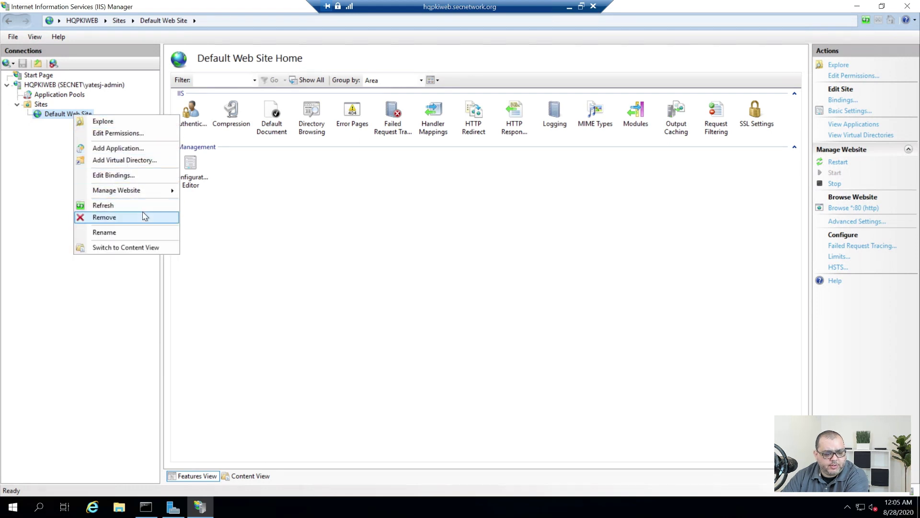
{"action": "mouse_move", "coordinate": [135, 190]}
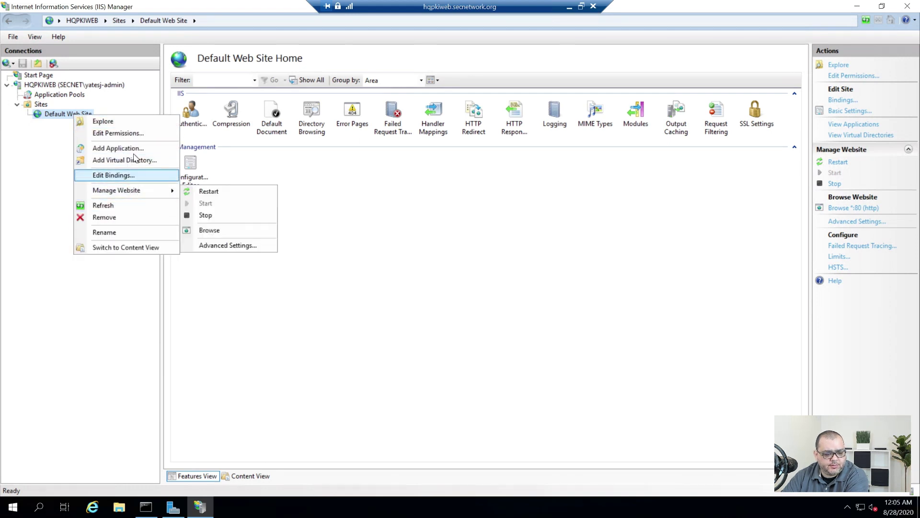
{"action": "left_click", "coordinate": [103, 161]}
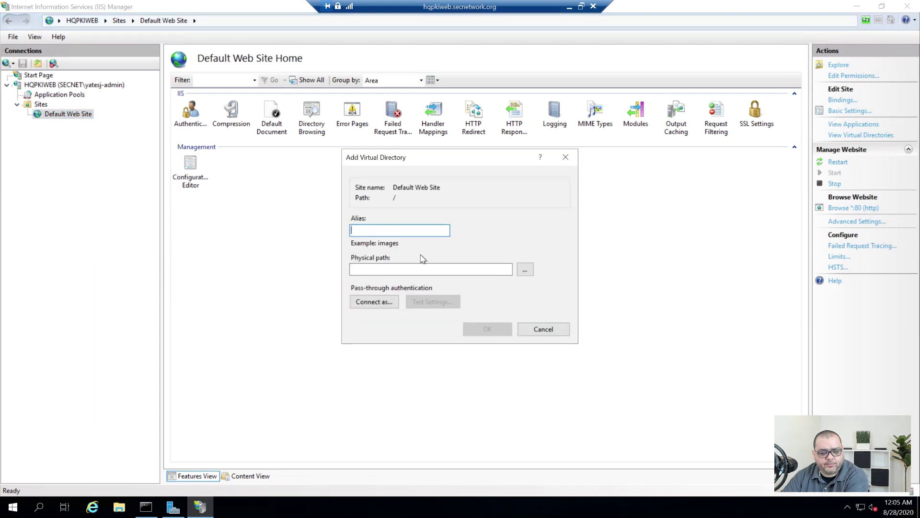
{"action": "type", "text": "pki"}
{"action": "key", "text": "BackSpace"}
{"action": "key", "text": "BackSpace"}
{"action": "key", "text": "BackSpace"}
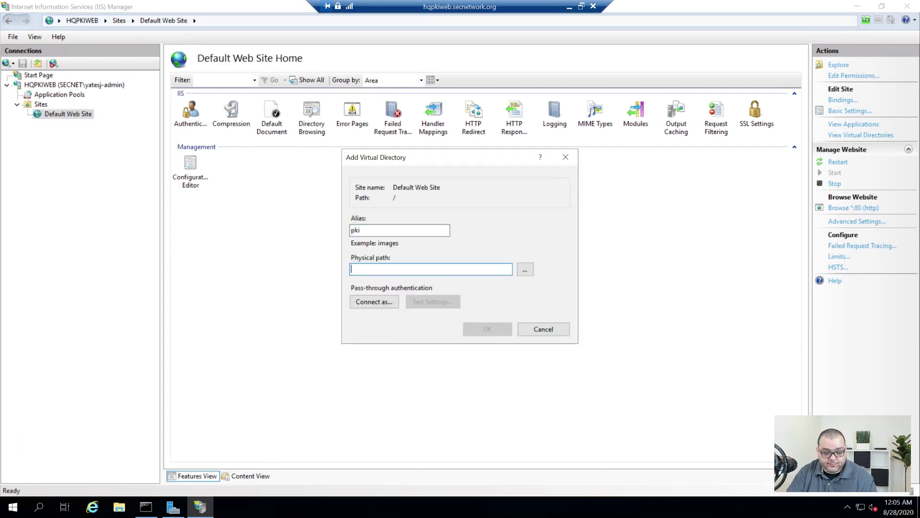
{"action": "left_click", "coordinate": [525, 269]}
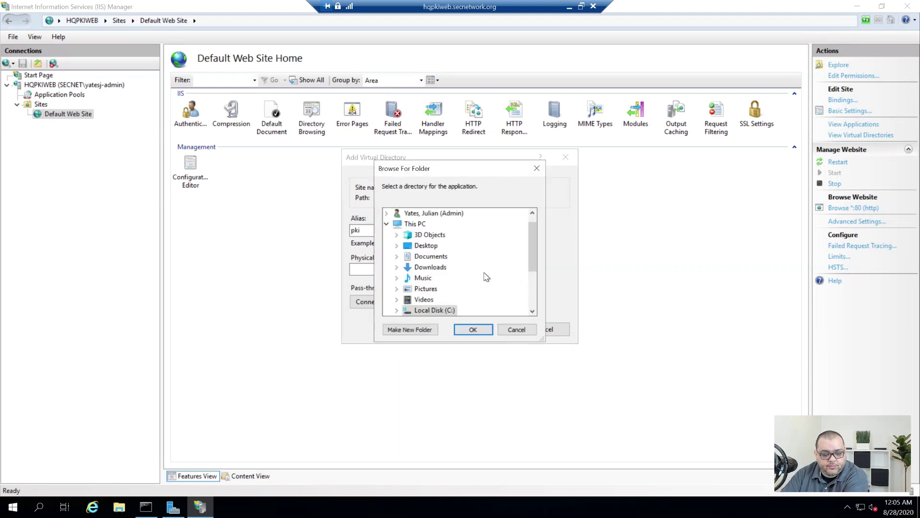
{"action": "scroll", "coordinate": [426, 292], "scroll_direction": "down", "scroll_amount": 3}
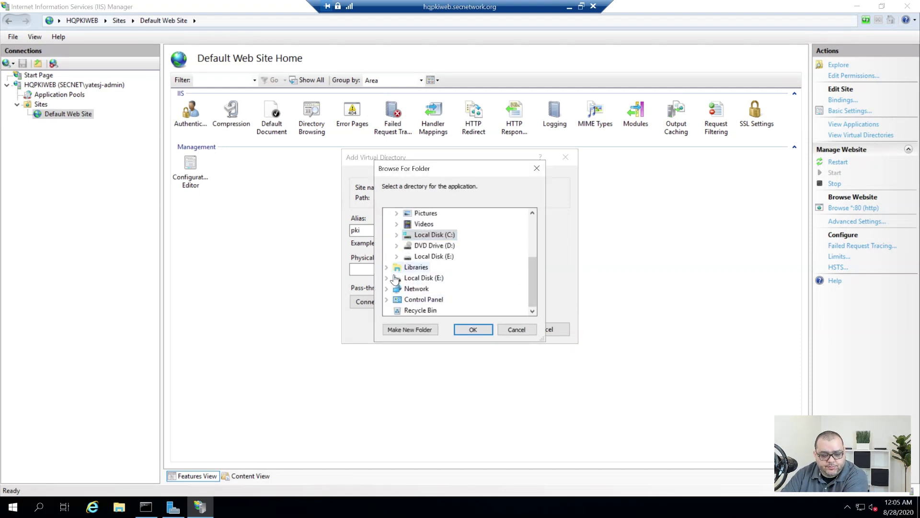
{"action": "left_click", "coordinate": [387, 278]}
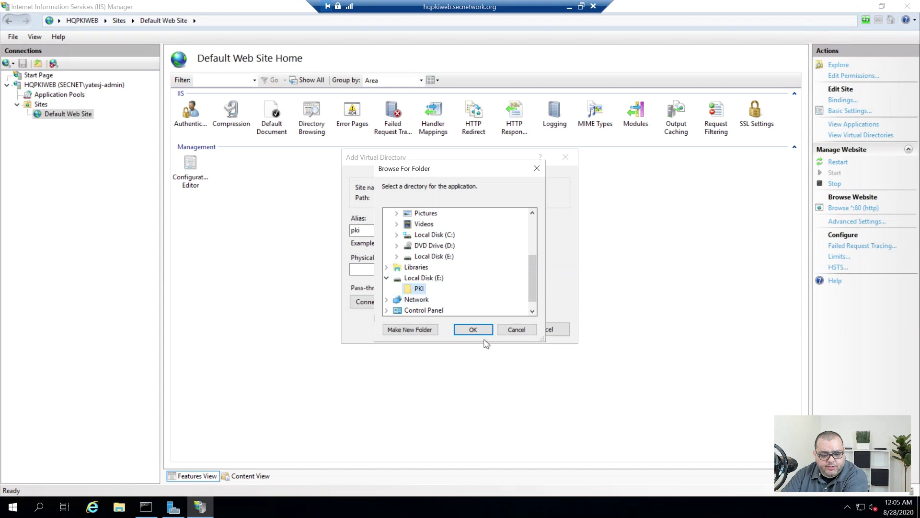
{"action": "left_click", "coordinate": [473, 329]}
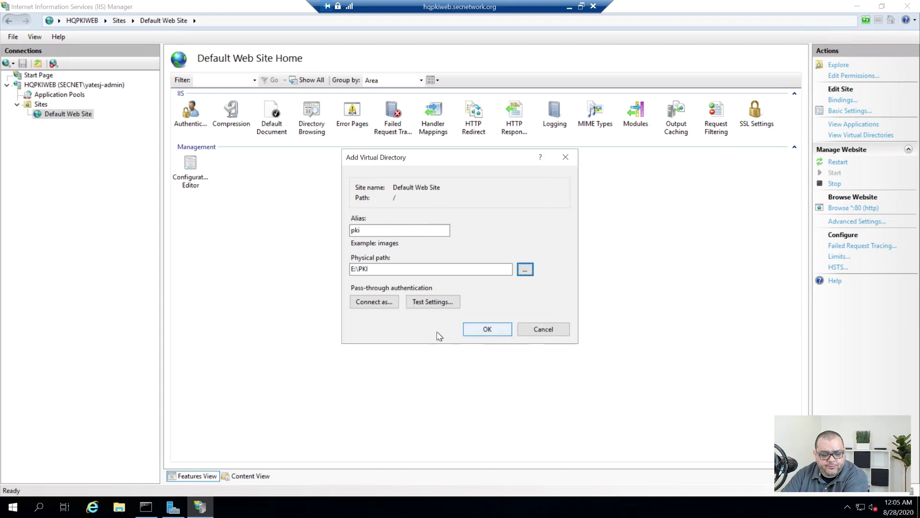
{"action": "left_click", "coordinate": [366, 306]}
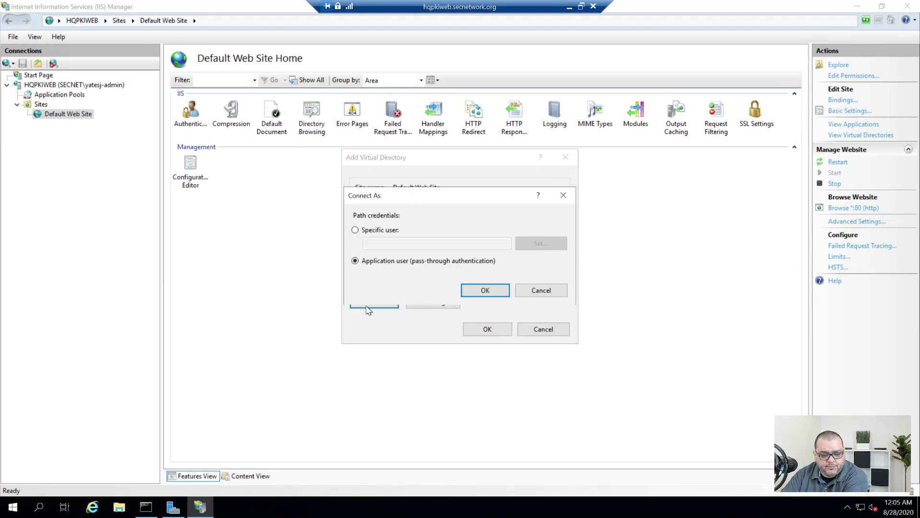
{"action": "left_click", "coordinate": [486, 289]}
{"action": "left_click", "coordinate": [486, 328]}
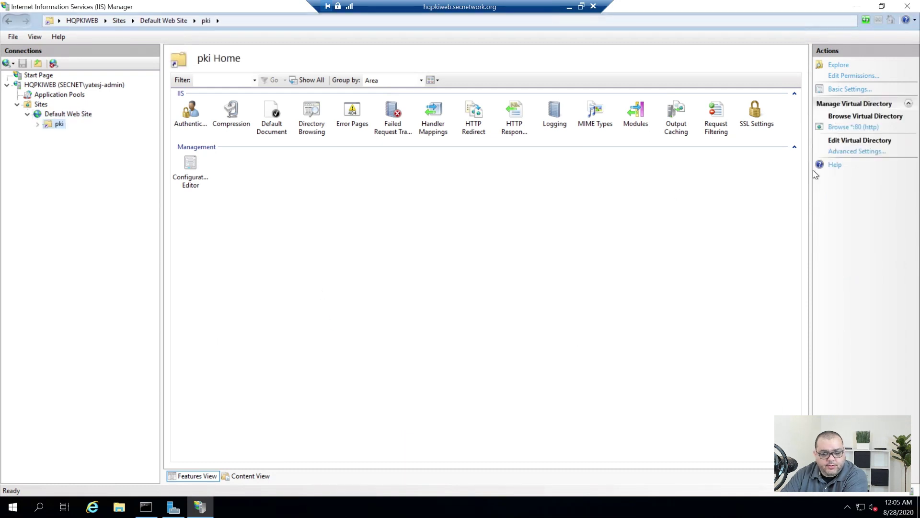
Check the pki Request Filtering feature settings, leave them unchanged, and return to Default Web Site
{"action": "left_click", "coordinate": [717, 114]}
{"action": "double_click", "coordinate": [717, 118]}
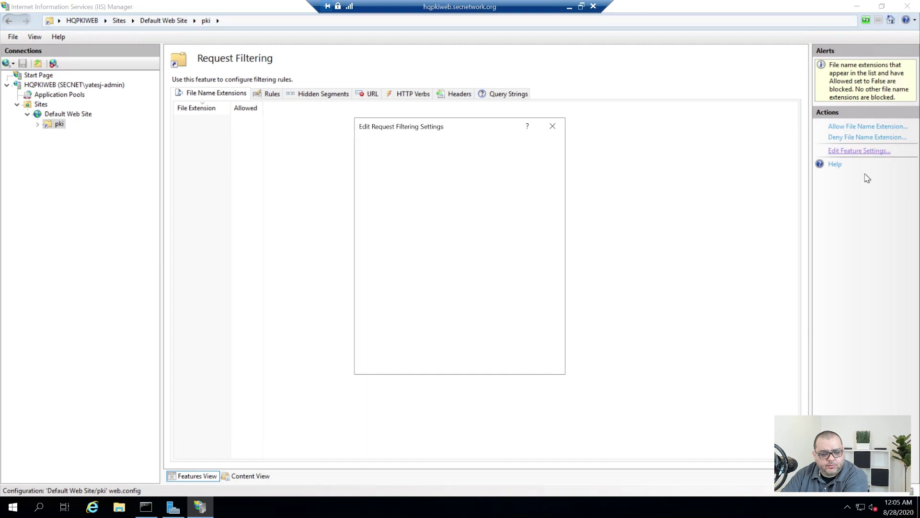
{"action": "left_click", "coordinate": [869, 152]}
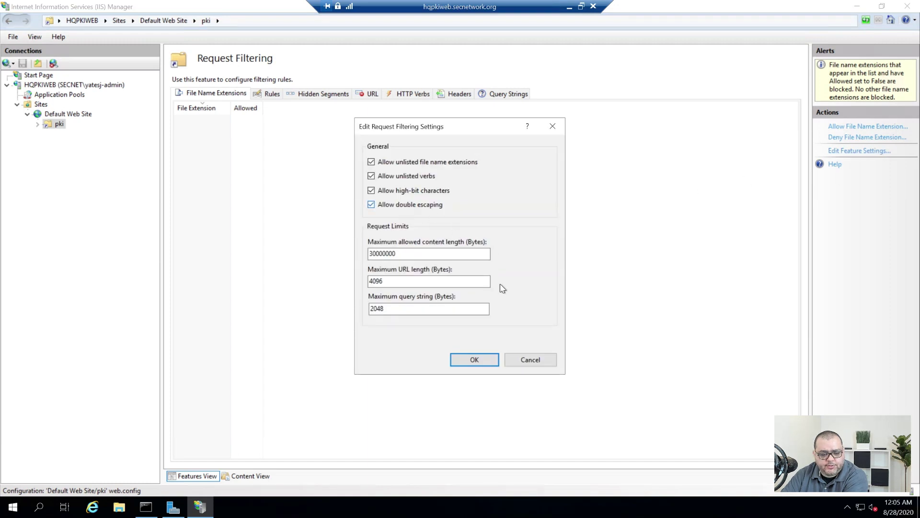
{"action": "left_click", "coordinate": [482, 360]}
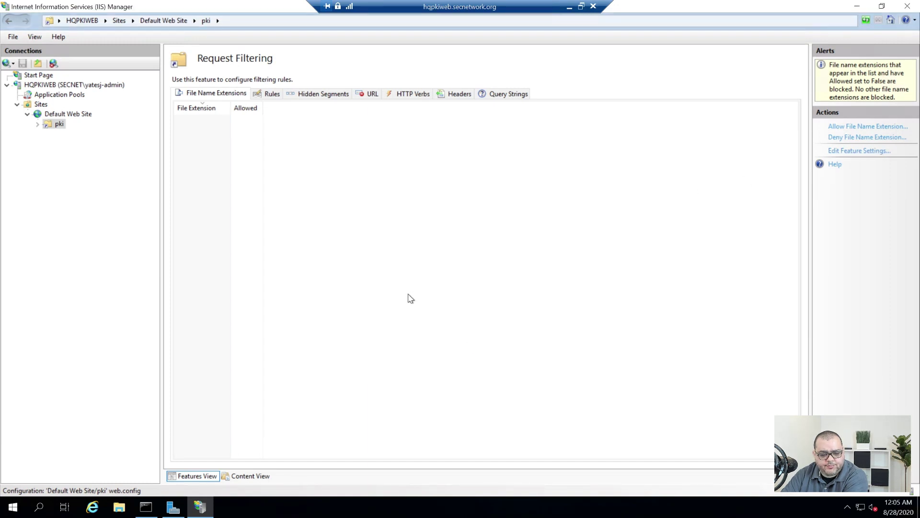
{"action": "left_click", "coordinate": [61, 114]}
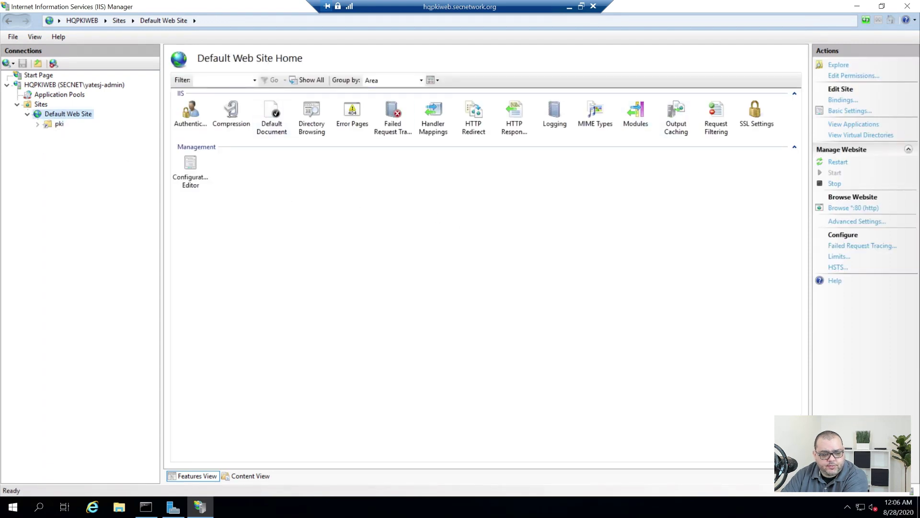
{"action": "left_click", "coordinate": [13, 507]}
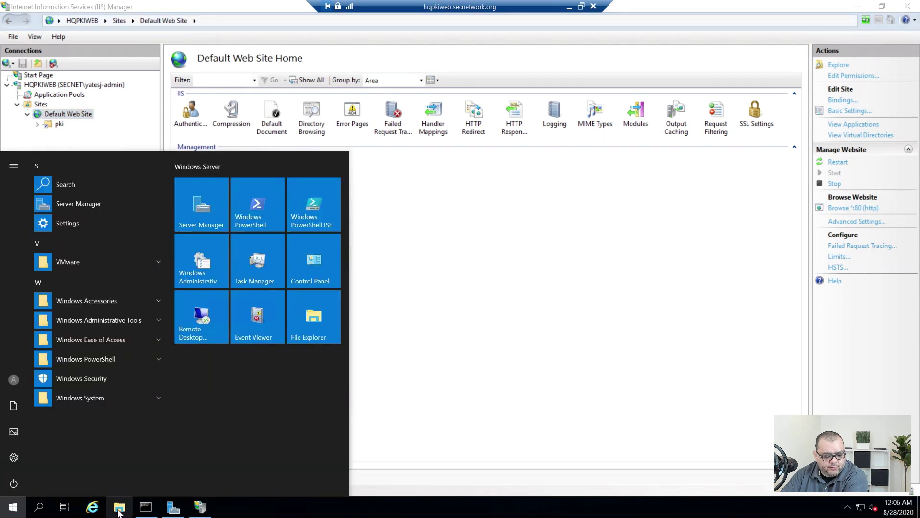
Create a new text document in the E:\PKI folder
{"action": "key", "text": "Escape"}
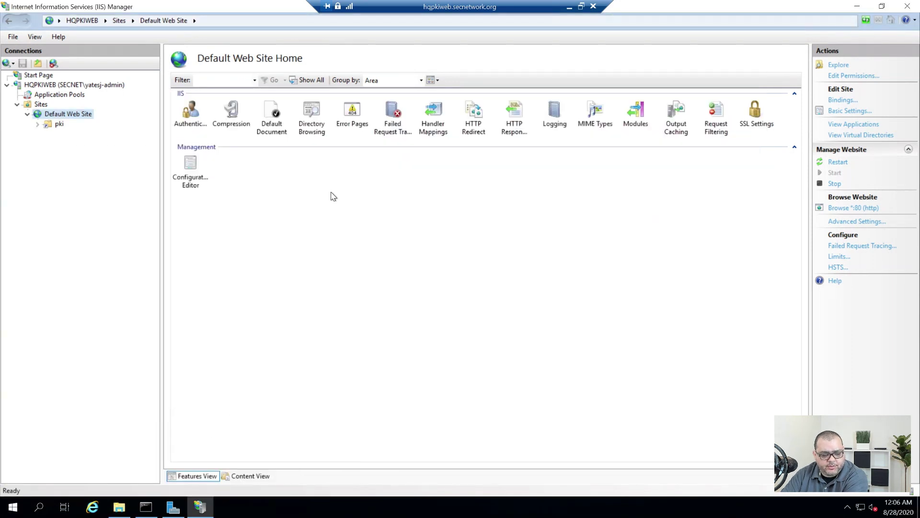
{"action": "left_click", "coordinate": [119, 507]}
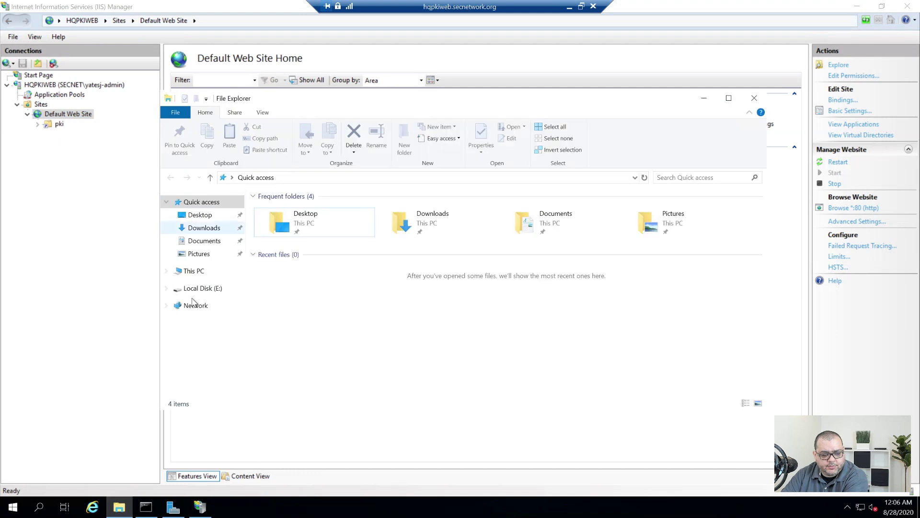
{"action": "left_click", "coordinate": [203, 288]}
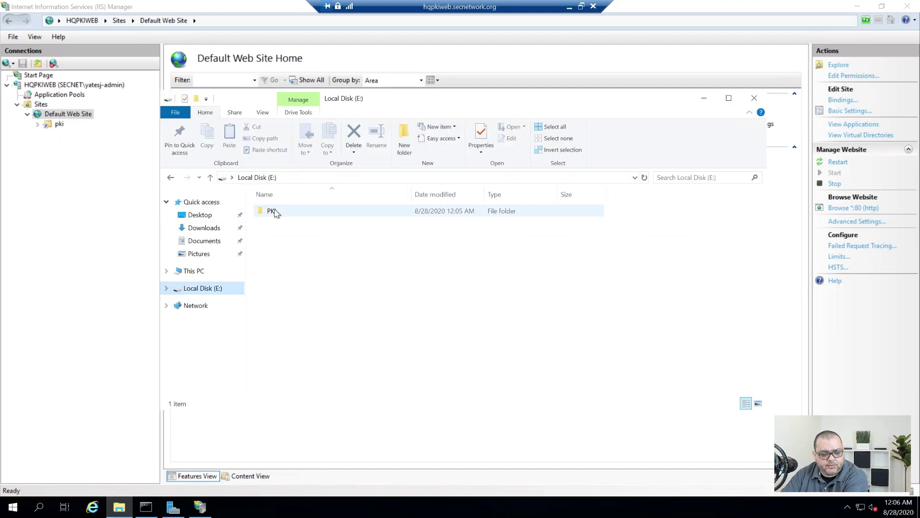
{"action": "double_click", "coordinate": [271, 211]}
{"action": "right_click", "coordinate": [304, 235]}
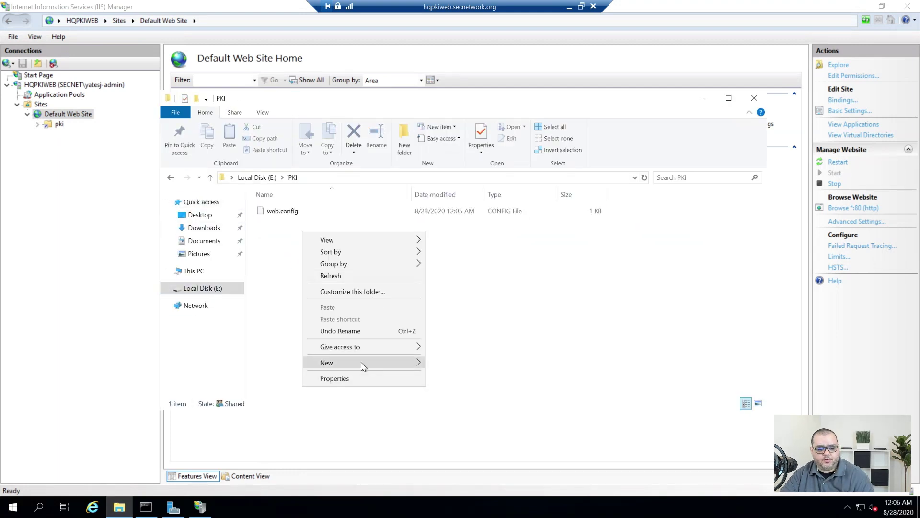
{"action": "mouse_move", "coordinate": [363, 366]}
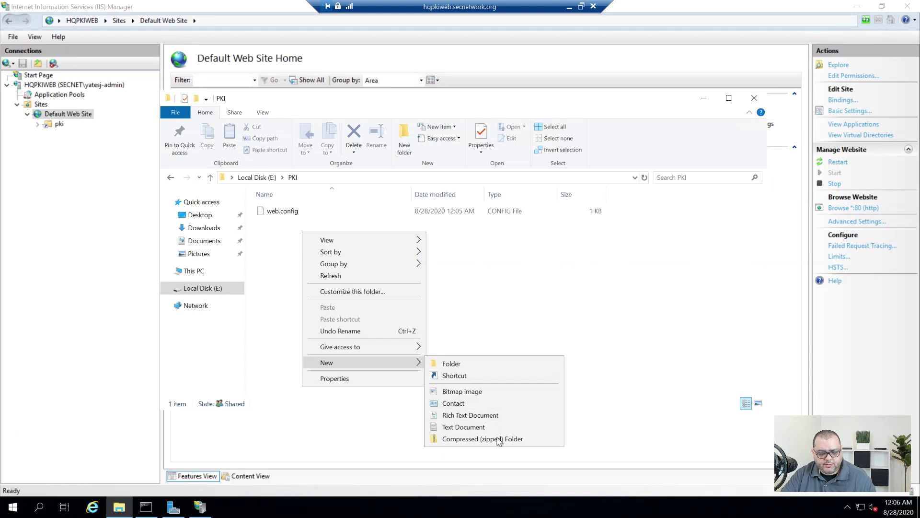
{"action": "left_click", "coordinate": [463, 427]}
{"action": "left_click", "coordinate": [431, 312]}
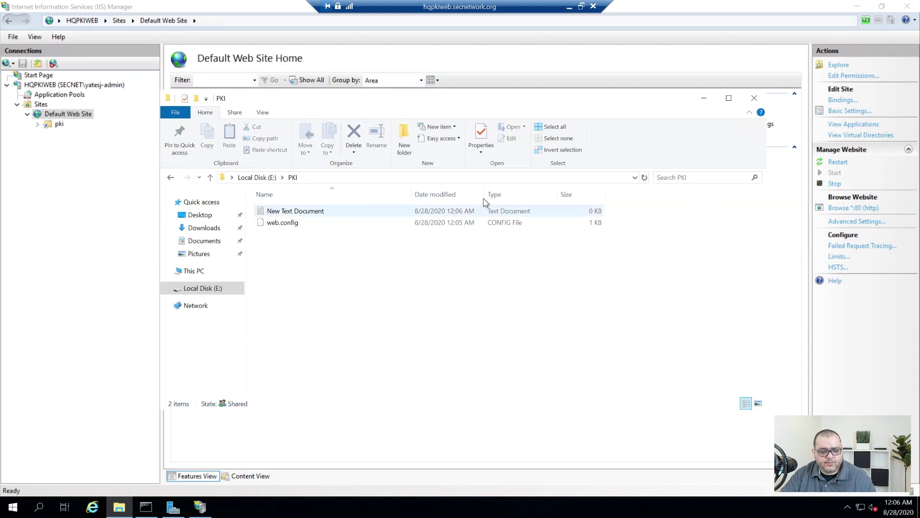
Show file name extensions and rename the text document to index.html
{"action": "left_click", "coordinate": [261, 114]}
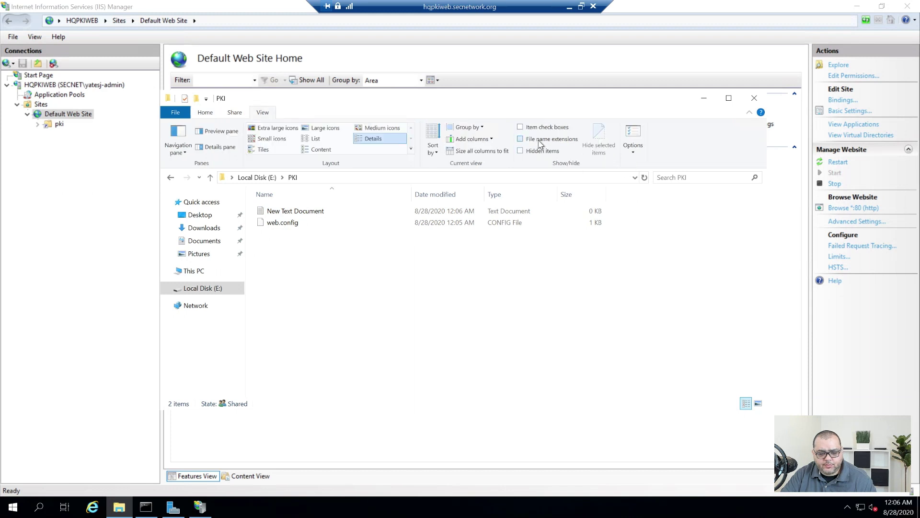
{"action": "left_click", "coordinate": [541, 141]}
{"action": "left_click", "coordinate": [330, 214]}
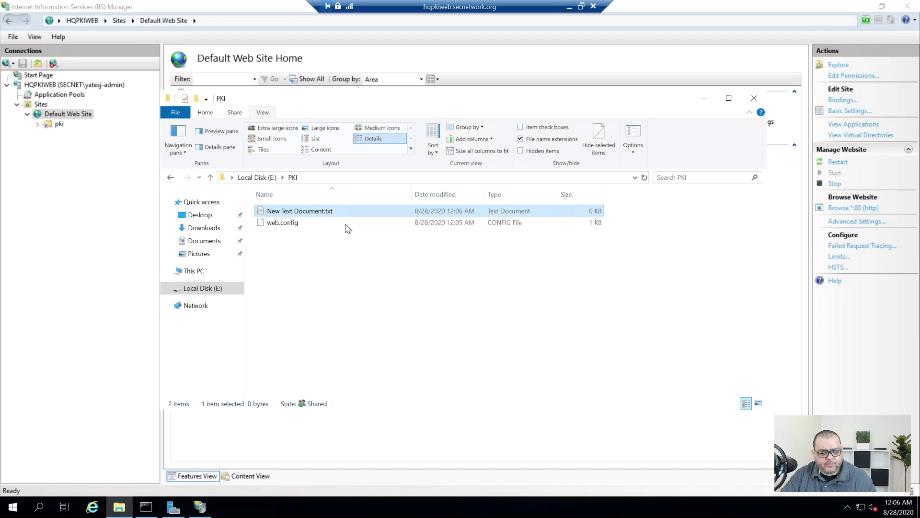
{"action": "key", "text": "F2"}
{"action": "key", "text": "End"}
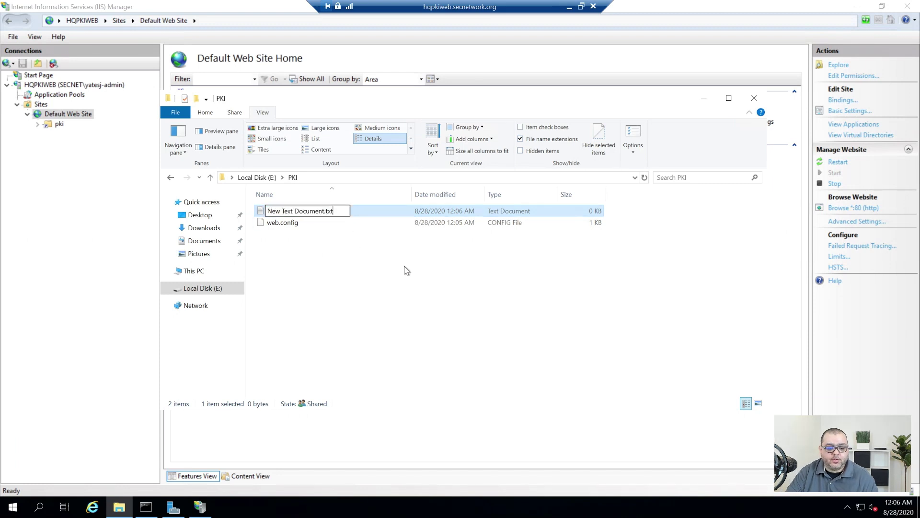
{"action": "key", "text": "ctrl+a"}
{"action": "type", "text": "index.html"}
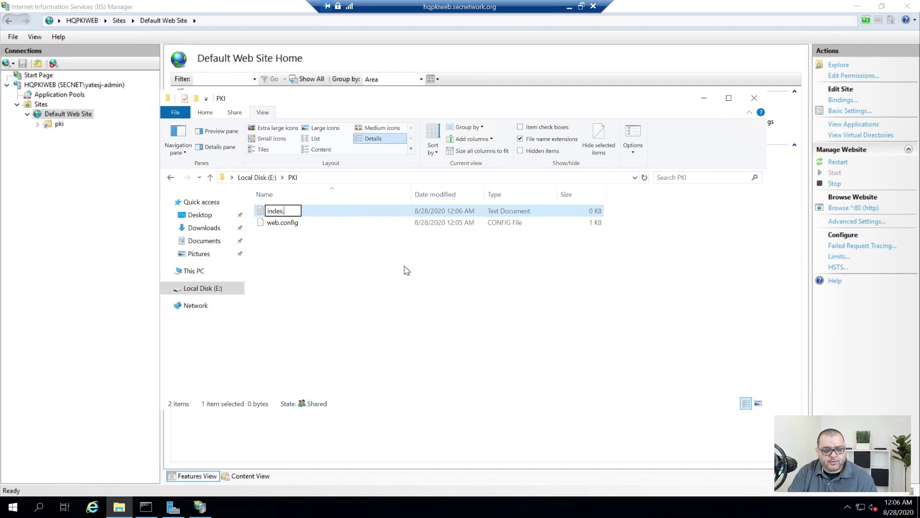
{"action": "key", "text": "Return"}
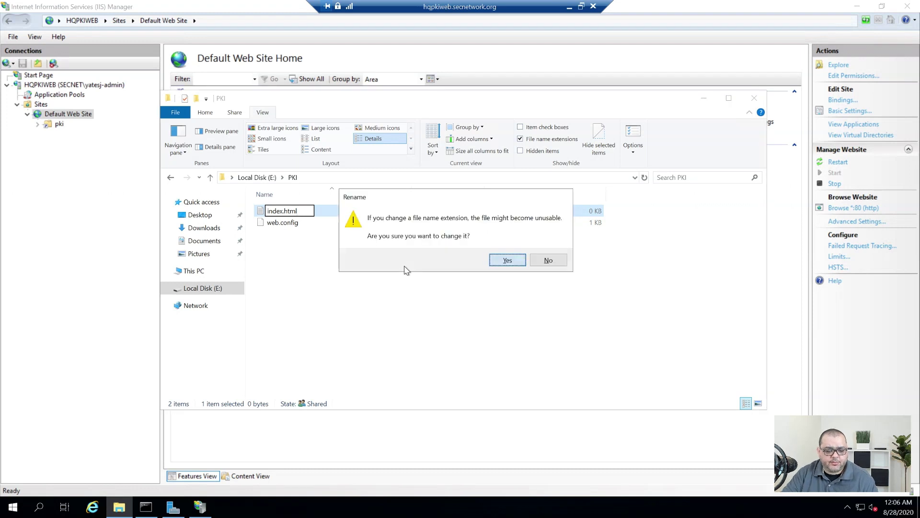
{"action": "key", "text": "Return"}
Duplicate index.html and name the copy csp.html
{"action": "key", "text": "ctrl+c"}
{"action": "key", "text": "ctrl+v"}
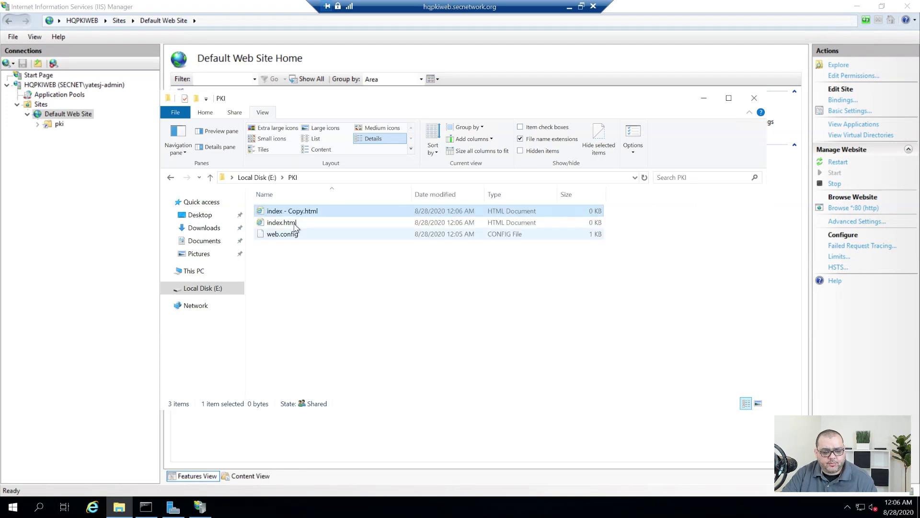
{"action": "key", "text": "F2"}
{"action": "type", "text": "csp"}
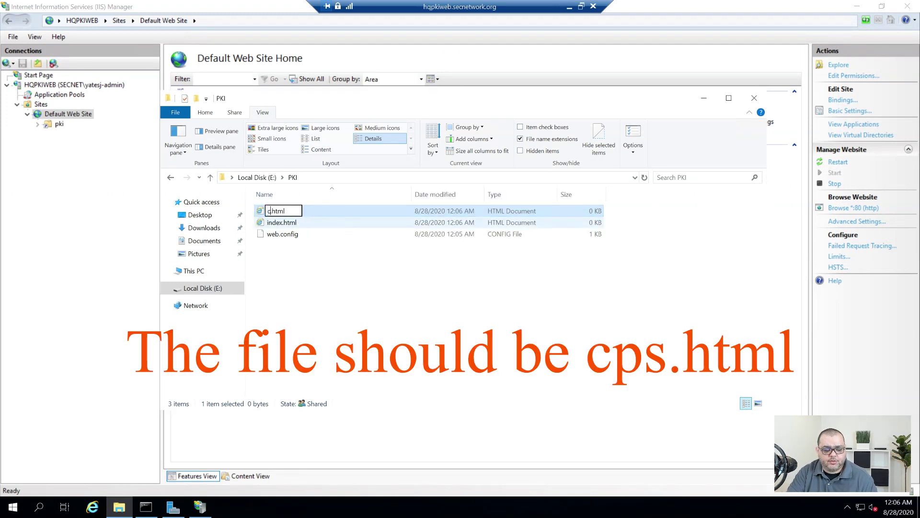
{"action": "key", "text": "Return"}
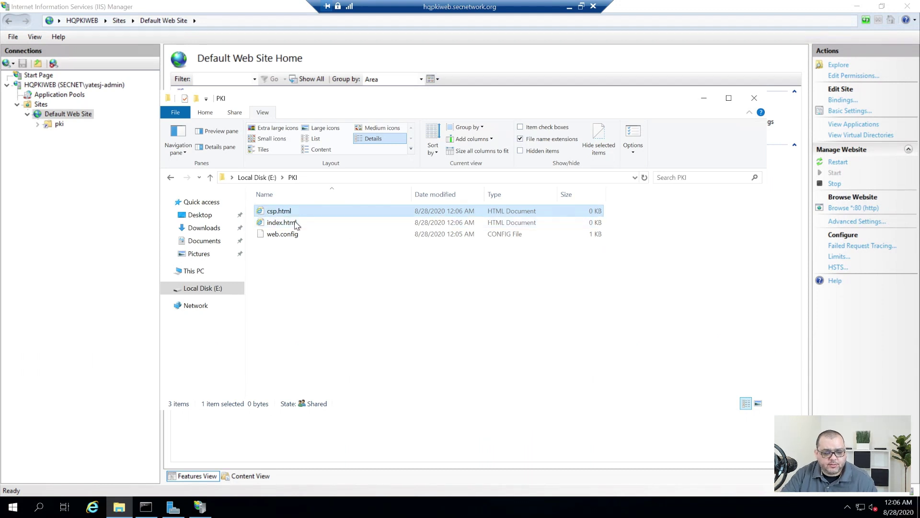
Open index.html in Notepad and write the HTML head with title 'PKI'
{"action": "right_click", "coordinate": [279, 222]}
{"action": "left_click", "coordinate": [404, 231]}
{"action": "left_click", "coordinate": [496, 369]}
{"action": "type", "text": "<html>"}
{"action": "key", "text": "Return"}
{"action": "type", "text": "<head>"}
{"action": "key", "text": "Return"}
{"action": "type", "text": "<title>CS"}
{"action": "key", "text": "BackSpace"}
{"action": "key", "text": "BackSpace"}
{"action": "type", "text": "PKI</title>"}
{"action": "key", "text": "Return"}
Add a body containing an h1 heading 'PKI Server'
{"action": "type", "text": "</head>"}
{"action": "key", "text": "Return"}
{"action": "key", "text": "Return"}
{"action": "type", "text": "<body>"}
{"action": "key", "text": "Return"}
{"action": "key", "text": "Return"}
{"action": "type", "text": "<h1> PKI"}
{"action": "type", "text": " Server </h1>"}
{"action": "key", "text": "Home"}
{"action": "key", "text": "Right"}
{"action": "key", "text": "Right"}
{"action": "key", "text": "Right"}
{"action": "key", "text": "Right"}
{"action": "key", "text": "Delete"}
{"action": "key", "text": "Right"}
{"action": "key", "text": "Right"}
{"action": "key", "text": "Right"}
{"action": "key", "text": "Right"}
{"action": "key", "text": "Right"}
{"action": "key", "text": "Right"}
{"action": "key", "text": "Right"}
{"action": "key", "text": "Right"}
{"action": "key", "text": "Right"}
{"action": "key", "text": "Right"}
{"action": "key", "text": "Delete"}
{"action": "key", "text": "End"}
{"action": "key", "text": "Return"}
{"action": "key", "text": "Return"}
{"action": "type", "text": "</body>"}
{"action": "key", "text": "Return"}
{"action": "key", "text": "Return"}
Close the html tag, save index.html, and preview it in the browser
{"action": "type", "text": "</html>"}
{"action": "key", "text": "ctrl+s"}
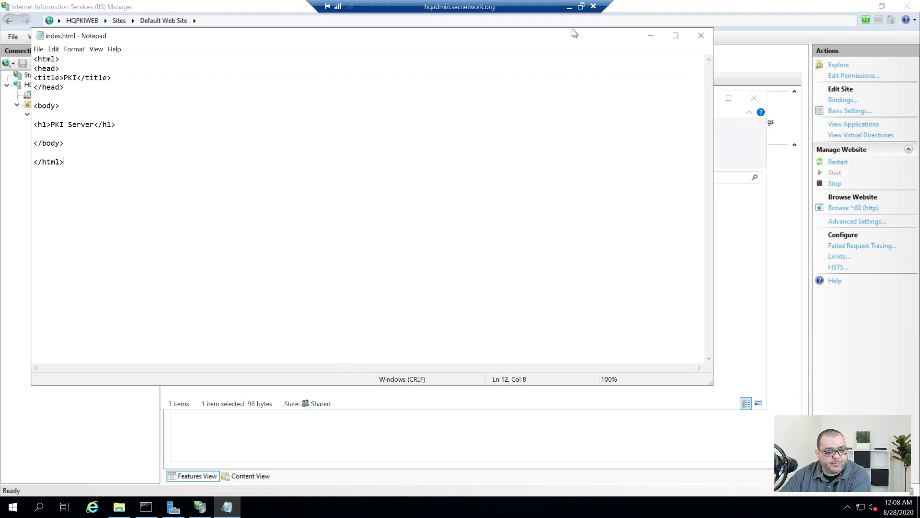
{"action": "left_click", "coordinate": [701, 35]}
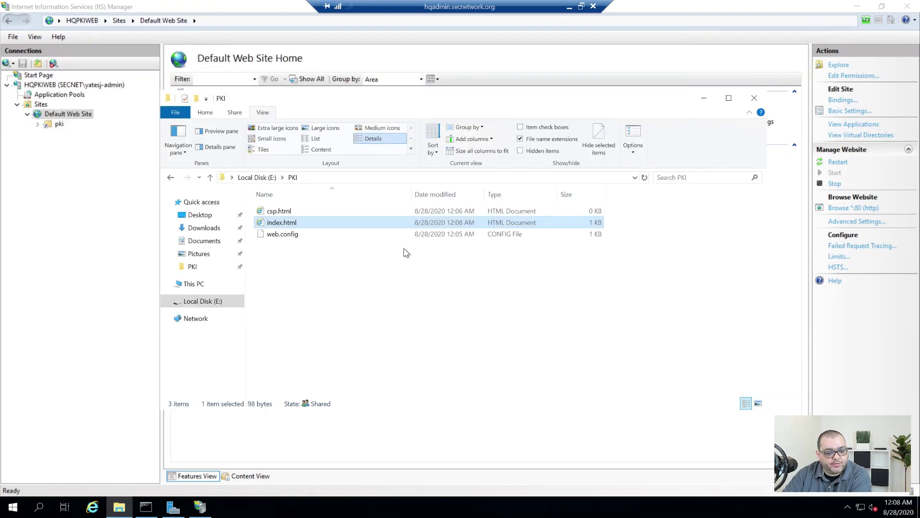
{"action": "left_click", "coordinate": [300, 284]}
{"action": "double_click", "coordinate": [287, 223]}
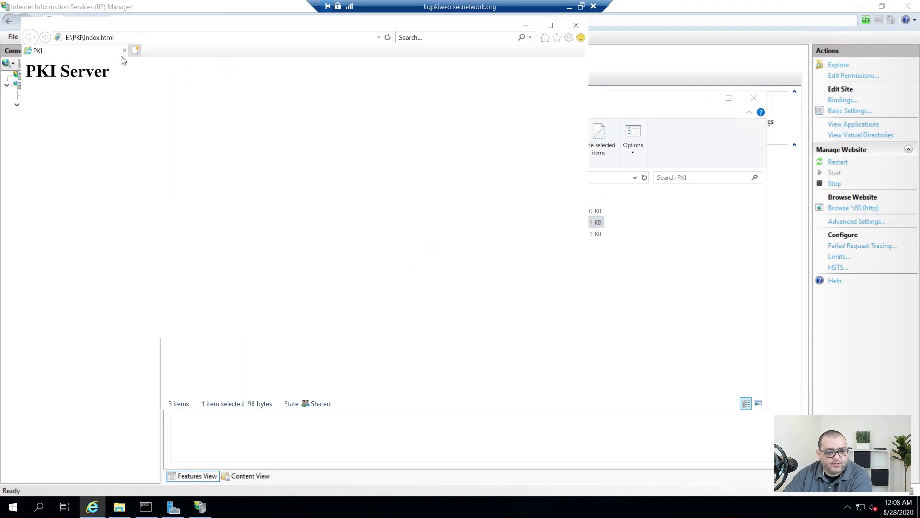
{"action": "left_click", "coordinate": [576, 25]}
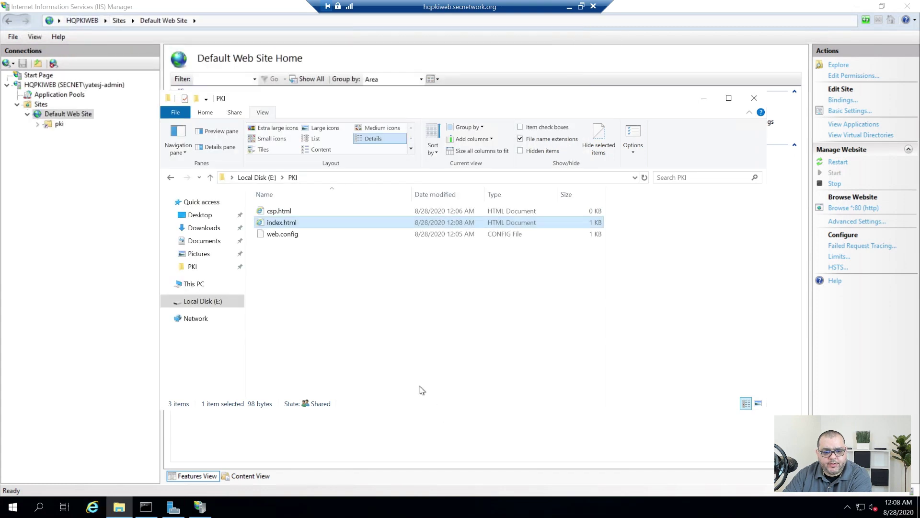
Change the index.html title to 'PKI Server', save, and close Notepad and the PKI folder
{"action": "right_click", "coordinate": [298, 222]}
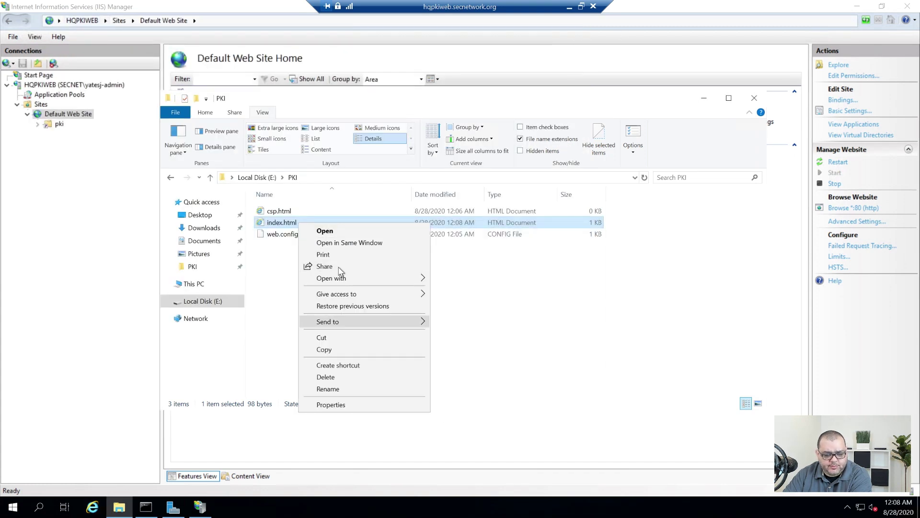
{"action": "mouse_move", "coordinate": [343, 278]}
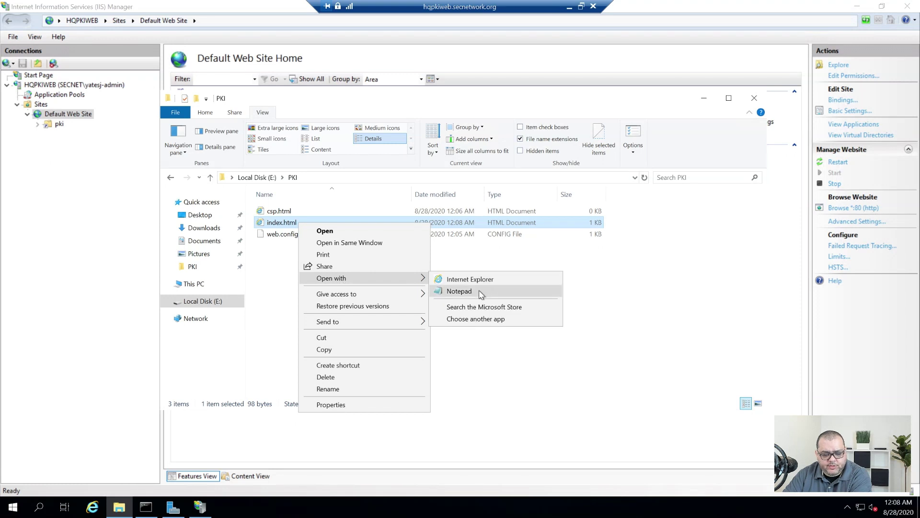
{"action": "left_click", "coordinate": [483, 290]}
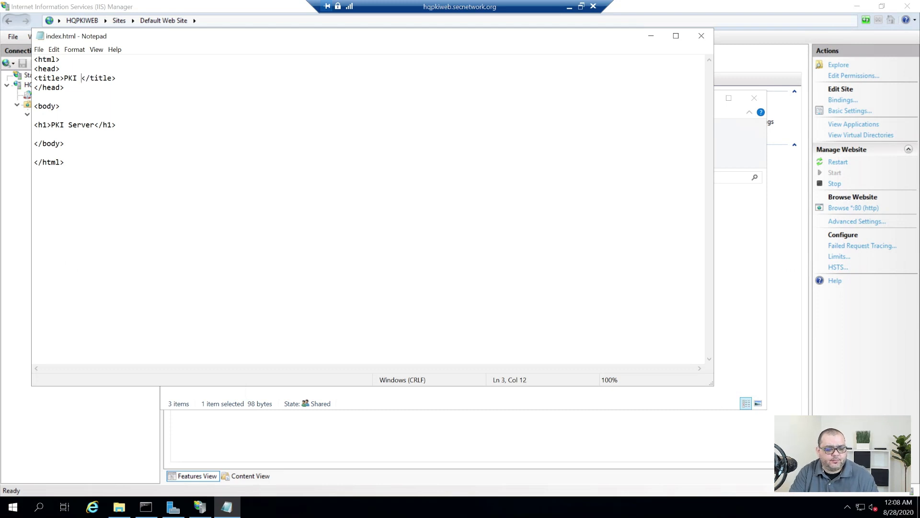
{"action": "type", "text": "Server"}
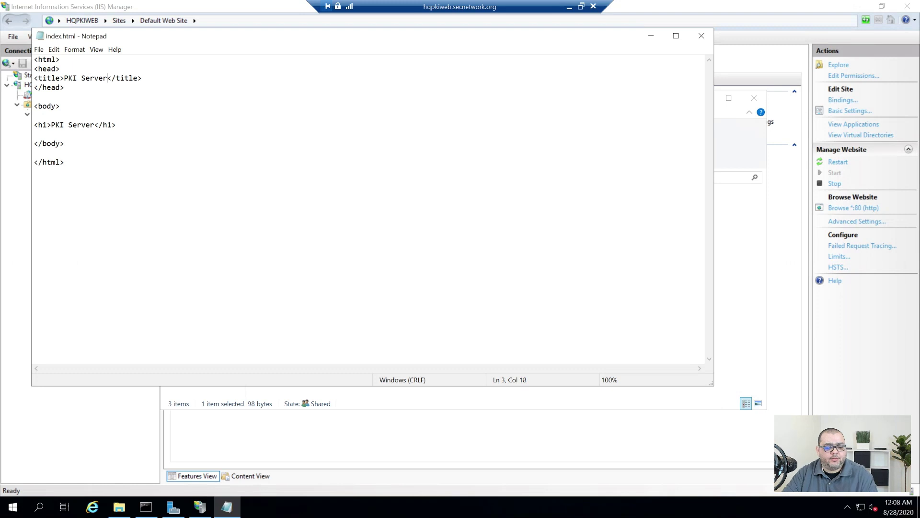
{"action": "key", "text": "ctrl+s"}
{"action": "left_click", "coordinate": [701, 35]}
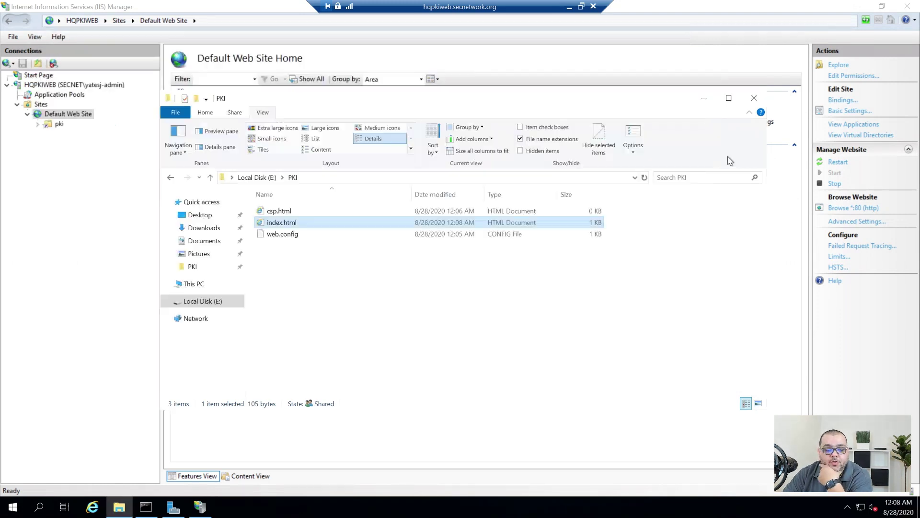
{"action": "left_click", "coordinate": [754, 99]}
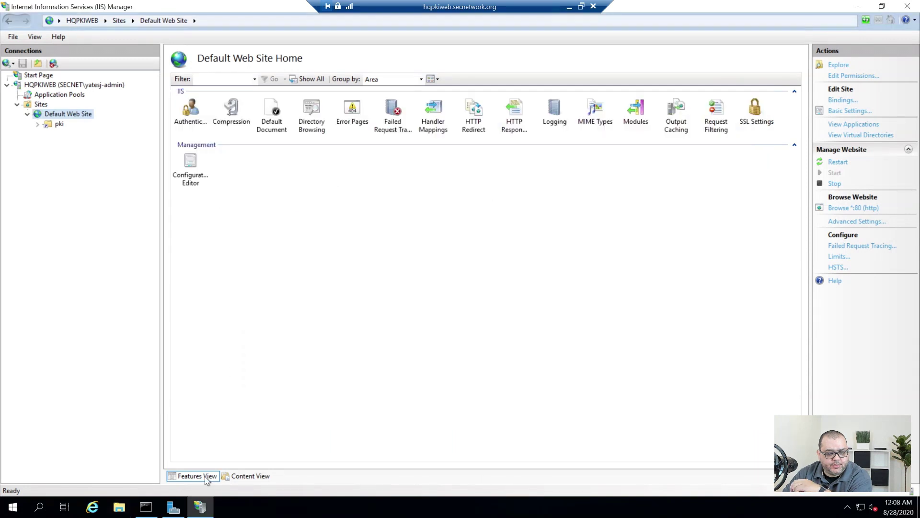
Minimize the remote sessions and load the hqfw1 firewall login page in a new Chrome tab
{"action": "left_click", "coordinate": [857, 6]}
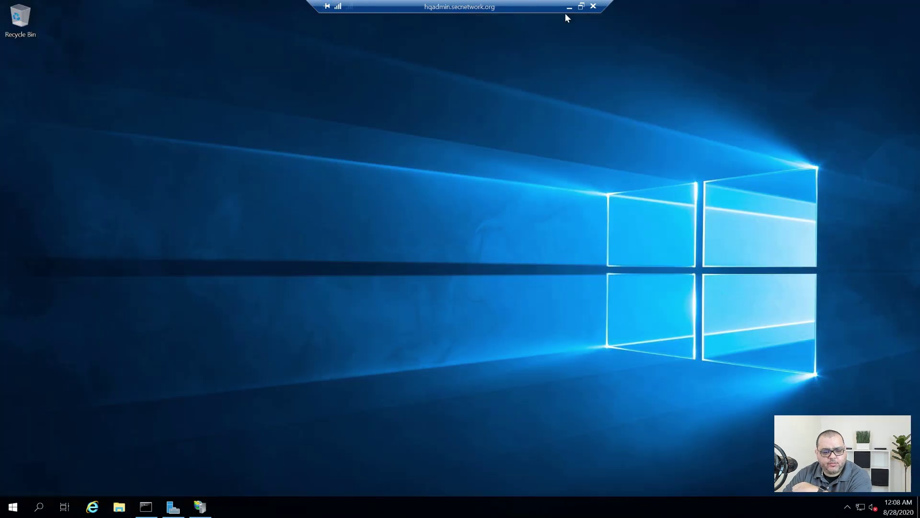
{"action": "left_click", "coordinate": [569, 10]}
{"action": "key", "text": "ctrl+t"}
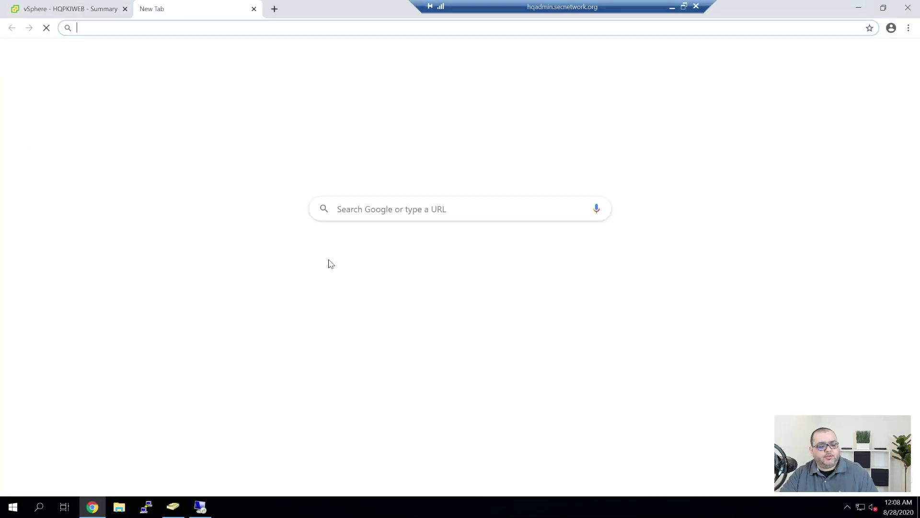
{"action": "left_click", "coordinate": [336, 266]}
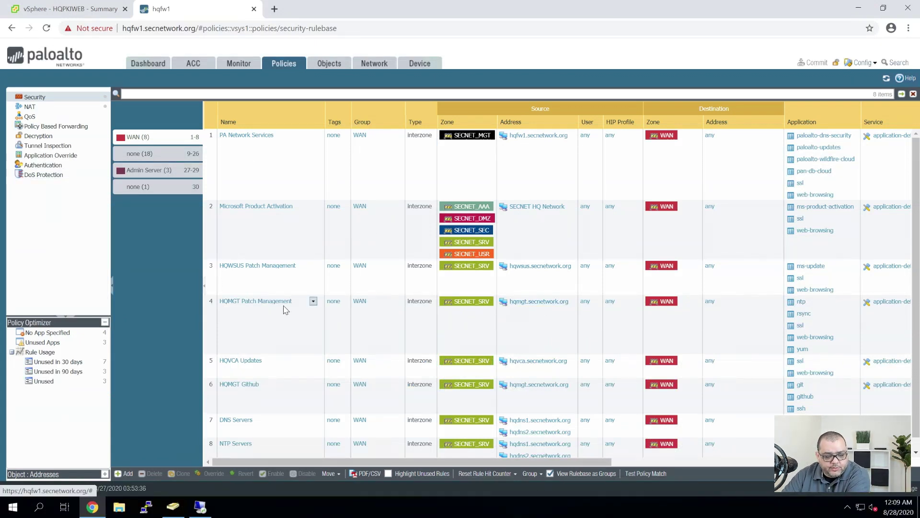
List the ungrouped rules 9–26 and select rule 21 SECNET HQPKIPROXY OCSP-CRL
{"action": "scroll", "coordinate": [284, 309], "scroll_direction": "down", "scroll_amount": 2}
{"action": "scroll", "coordinate": [286, 310], "scroll_direction": "up", "scroll_amount": 2}
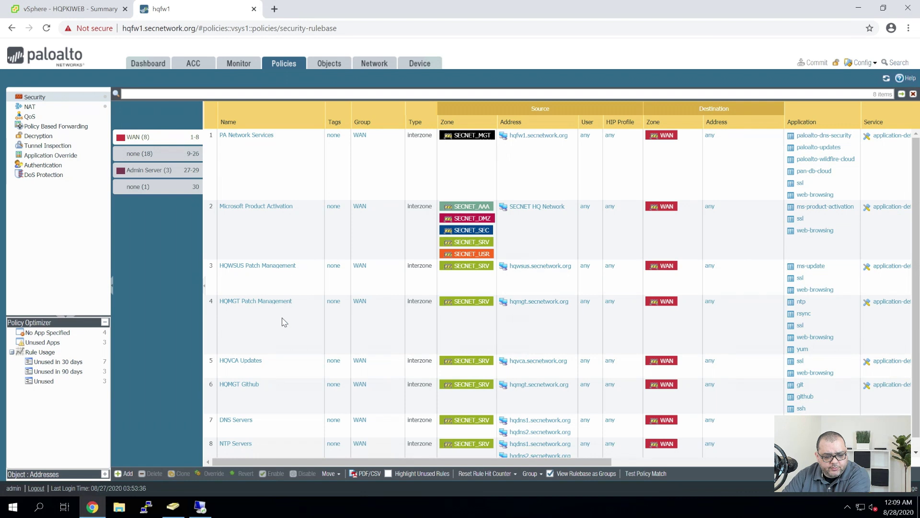
{"action": "scroll", "coordinate": [311, 314], "scroll_direction": "down", "scroll_amount": 1}
{"action": "left_click", "coordinate": [136, 152]}
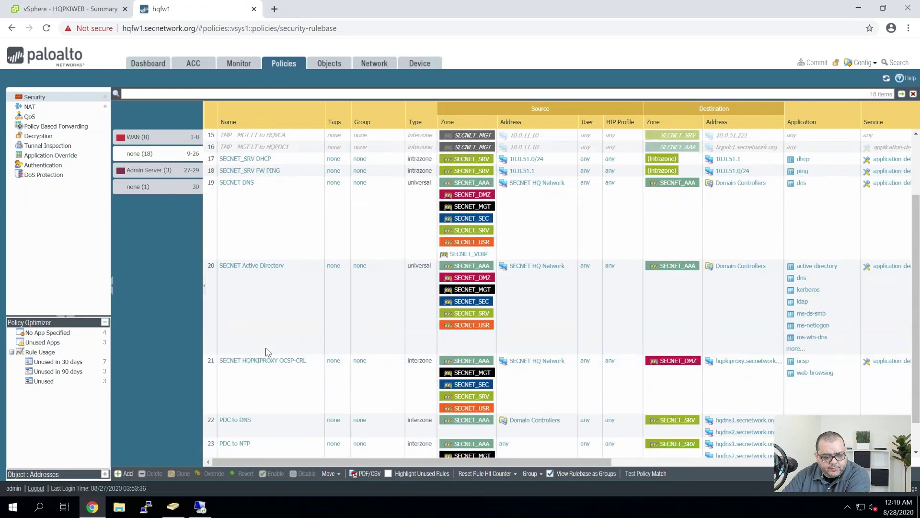
{"action": "left_click", "coordinate": [284, 397]}
{"action": "scroll", "coordinate": [318, 298], "scroll_direction": "down", "scroll_amount": 3}
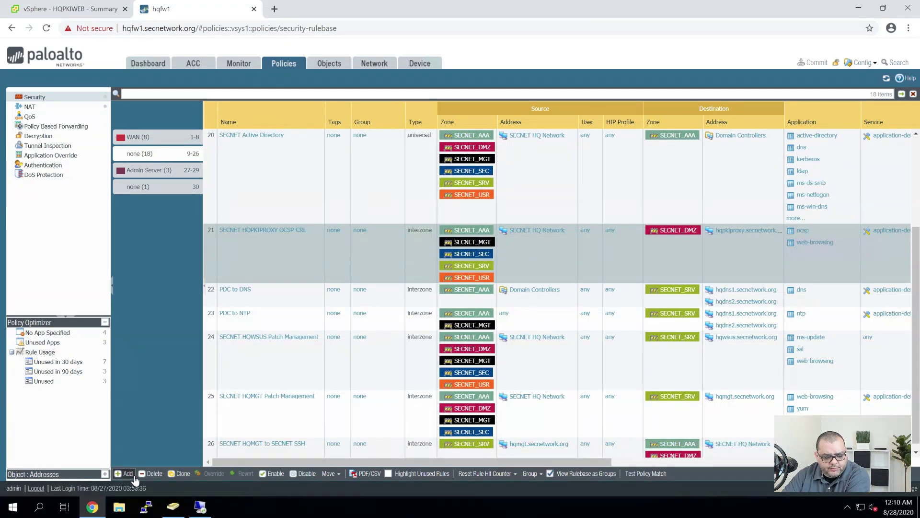
Add a new interzone security rule named 'HQPKIPROXY to HQPKIWEB OCSP-CRL'
{"action": "left_click", "coordinate": [126, 474]}
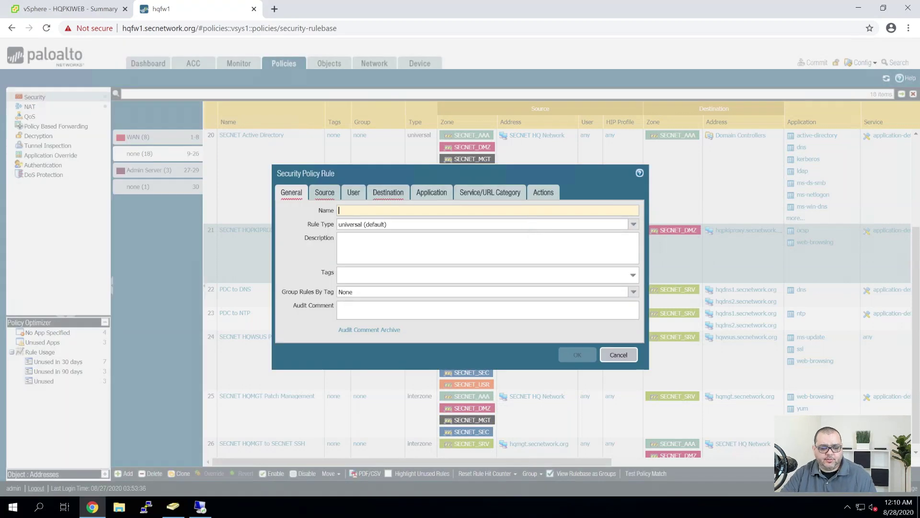
{"action": "type", "text": "HQ"}
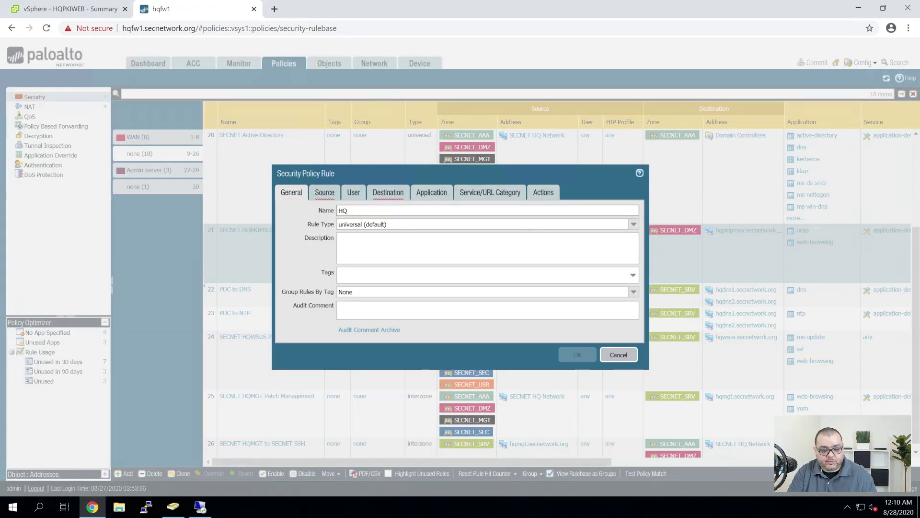
{"action": "type", "text": "PKIPRO"}
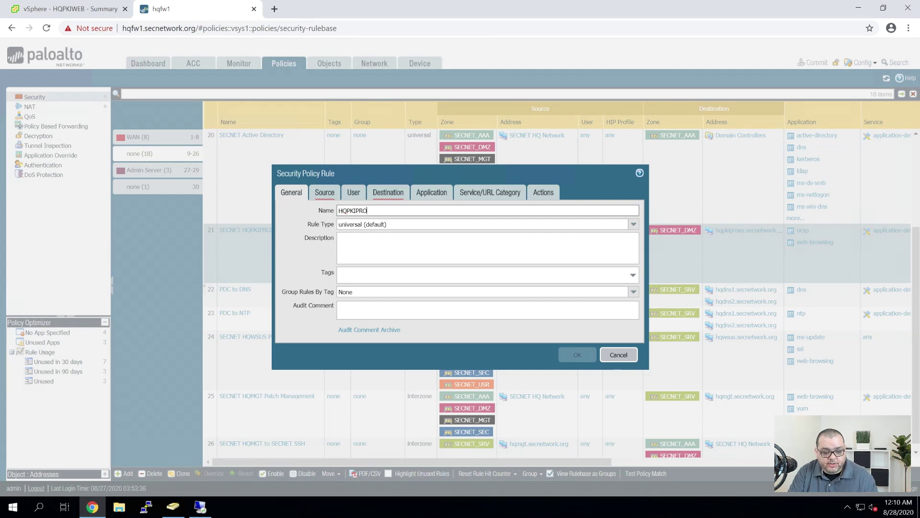
{"action": "type", "text": "XY to HQPKIWEB OCS"}
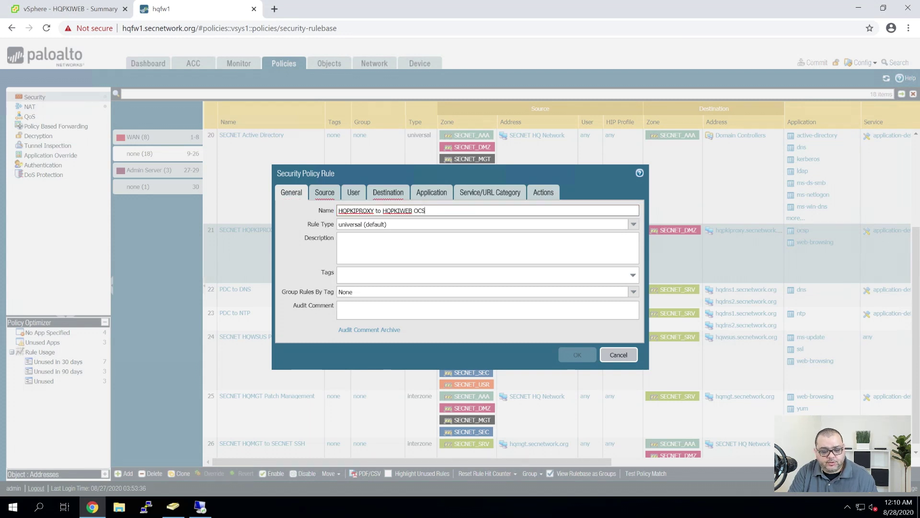
{"action": "type", "text": "P-"}
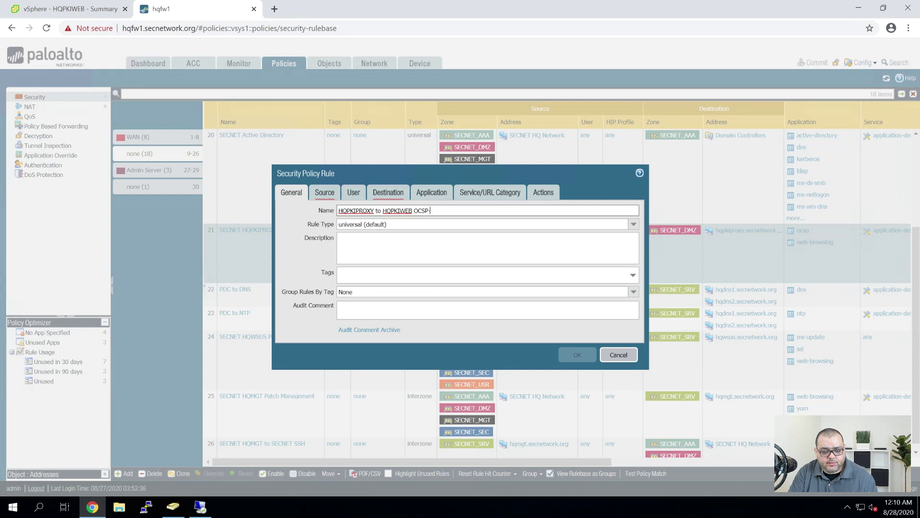
{"action": "type", "text": "CRL"}
{"action": "key", "text": "Tab"}
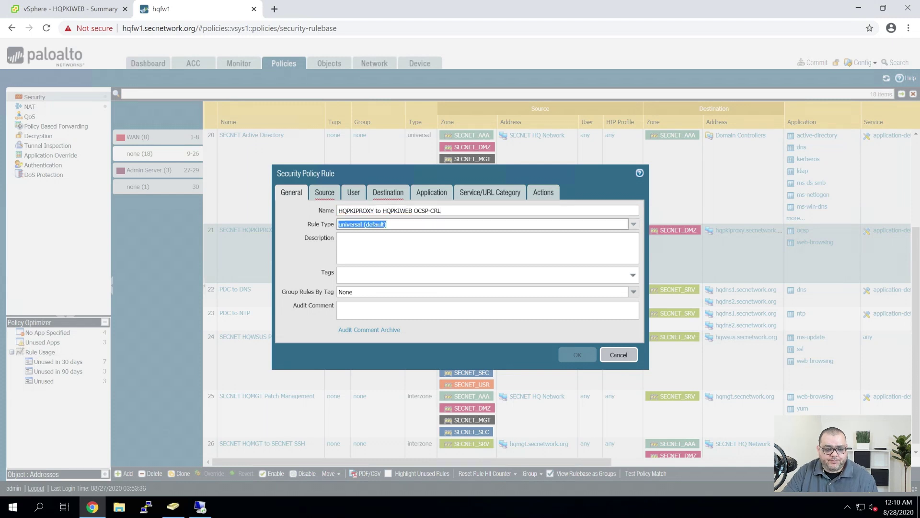
{"action": "left_click", "coordinate": [634, 224]}
{"action": "key", "text": "Down"}
{"action": "key", "text": "Down"}
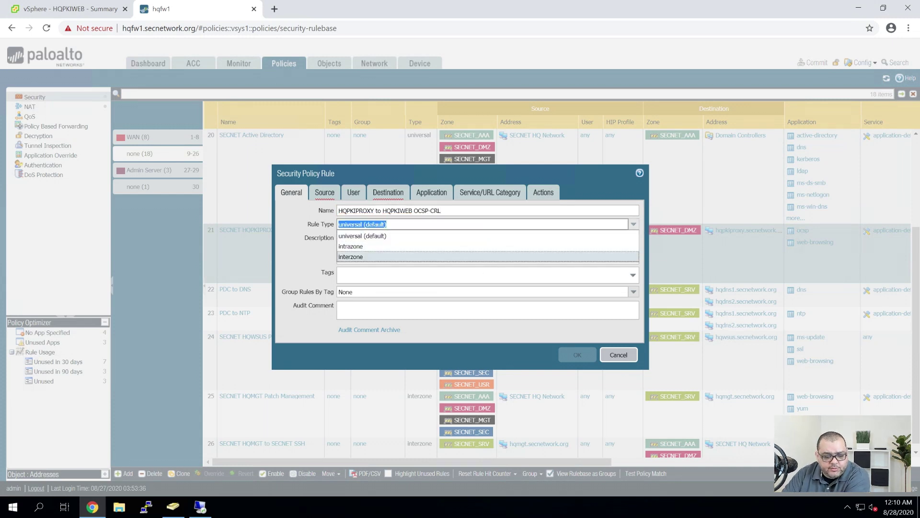
{"action": "left_click", "coordinate": [357, 259]}
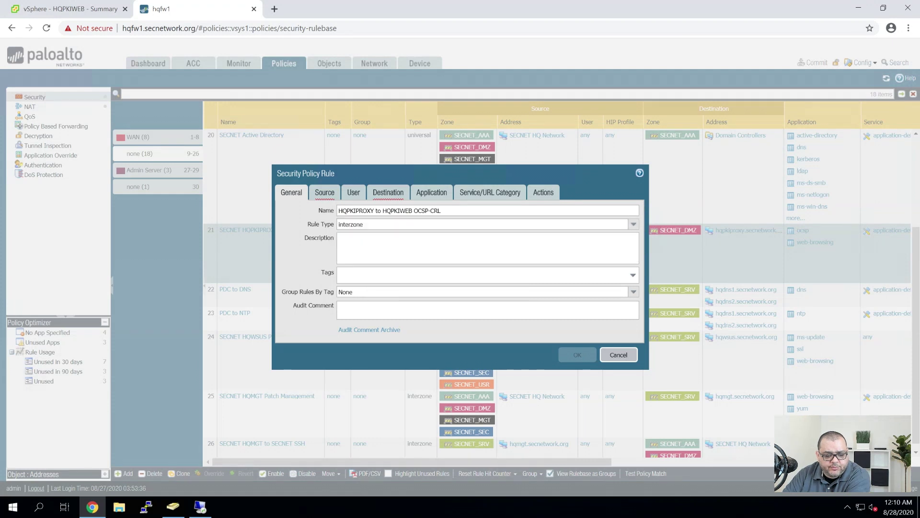
Set the rule's source zone to SECNET_DMZ and source address to hqpkiproxy.secnetwork.org
{"action": "left_click", "coordinate": [325, 190]}
{"action": "left_click", "coordinate": [293, 327]}
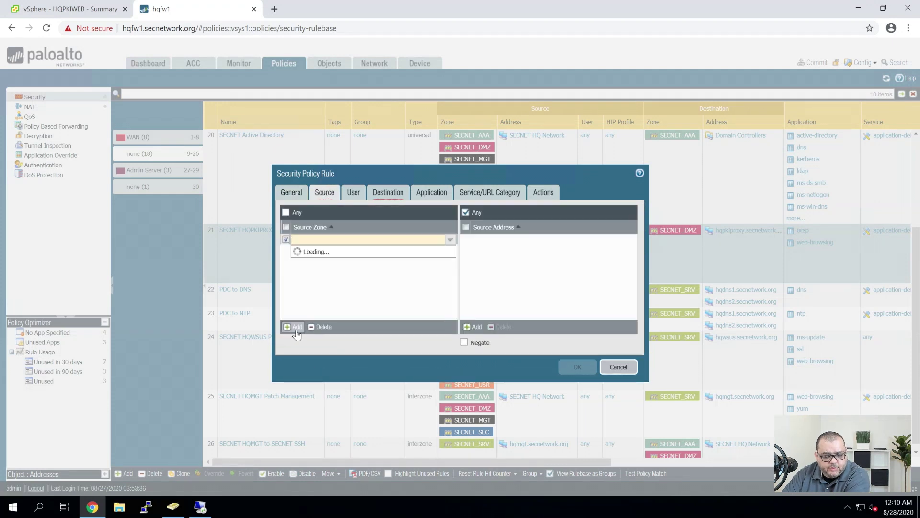
{"action": "left_click", "coordinate": [335, 271]}
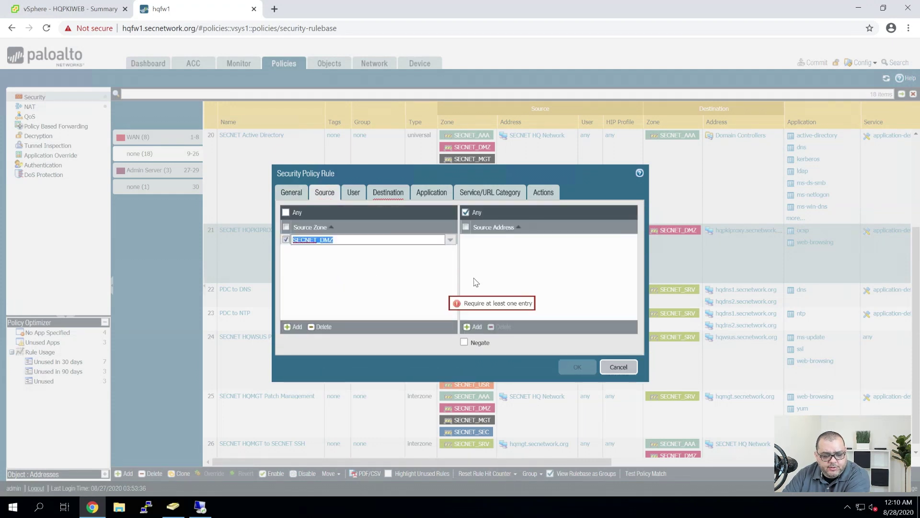
{"action": "left_click", "coordinate": [473, 327]}
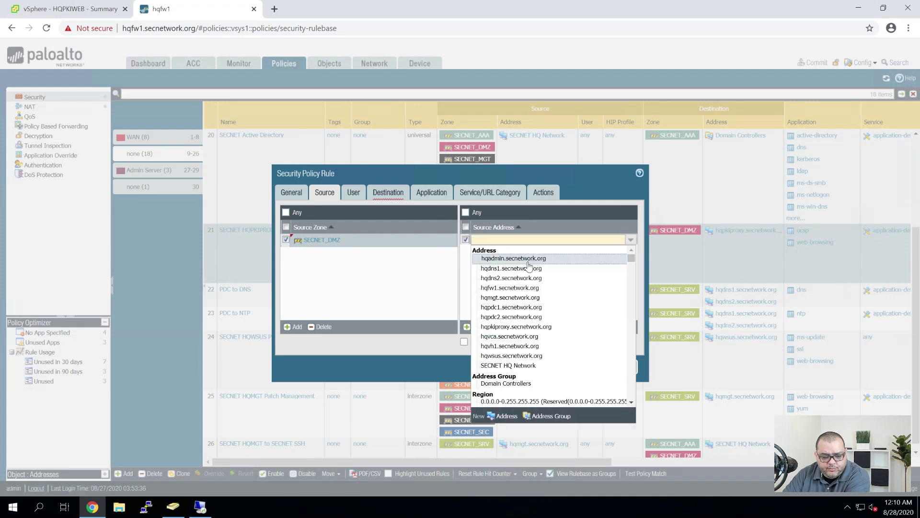
{"action": "left_click", "coordinate": [503, 326]}
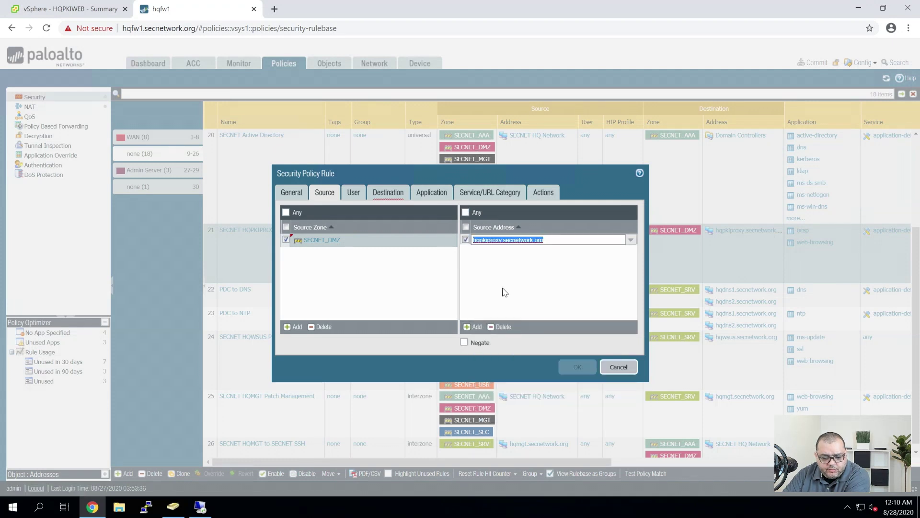
{"action": "left_click", "coordinate": [387, 193]}
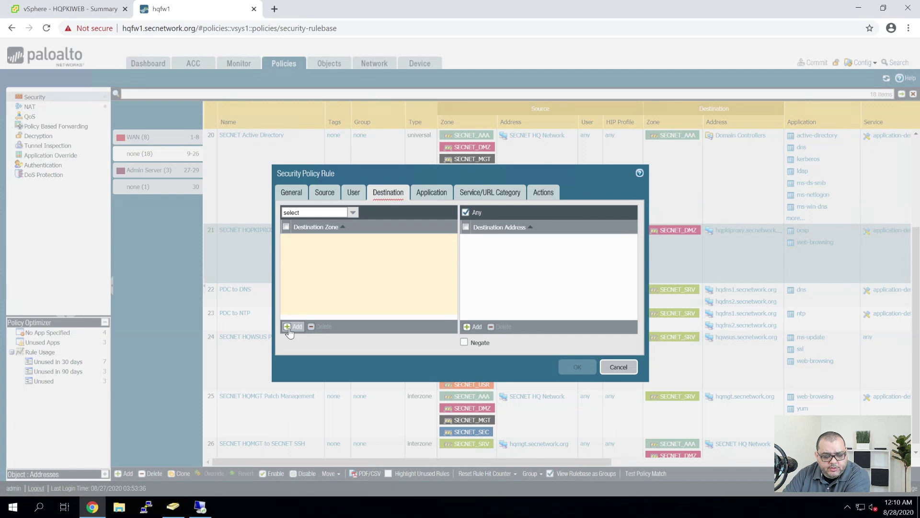
Set destination zone SECNET_AAA and a new address object hqpkiweb.secnetwork.org at 10.0.31.23
{"action": "left_click", "coordinate": [292, 327]}
{"action": "left_click", "coordinate": [331, 261]}
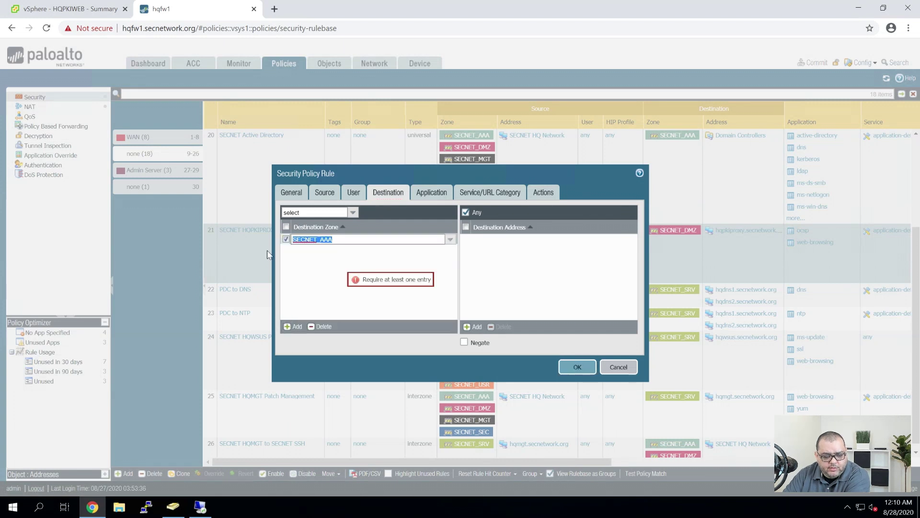
{"action": "left_click", "coordinate": [475, 326]}
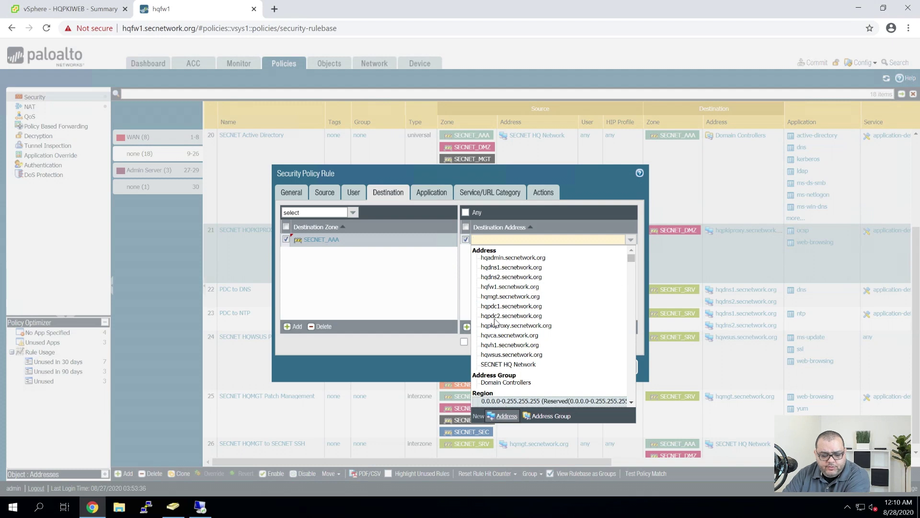
{"action": "left_click", "coordinate": [504, 416]}
{"action": "type", "text": "hqpki"}
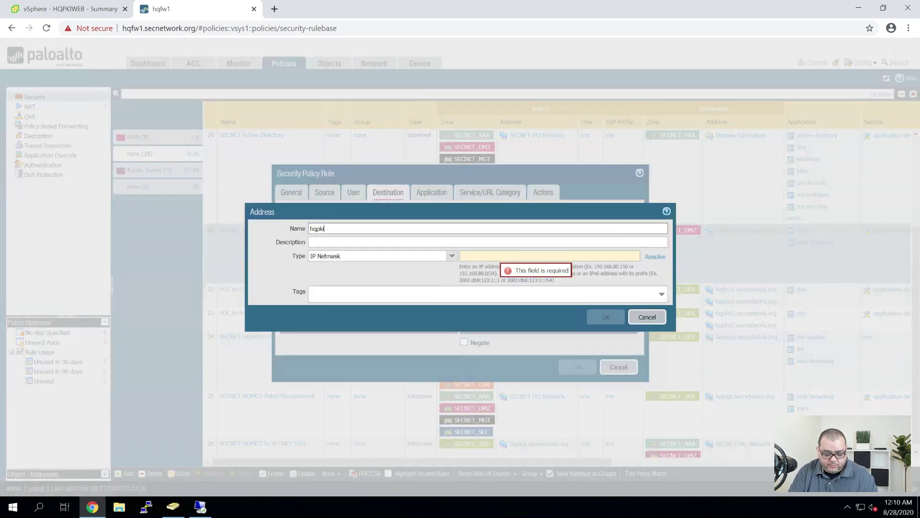
{"action": "type", "text": "network.org"}
{"action": "key", "text": "Tab"}
{"action": "key", "text": "Tab"}
{"action": "key", "text": "Tab"}
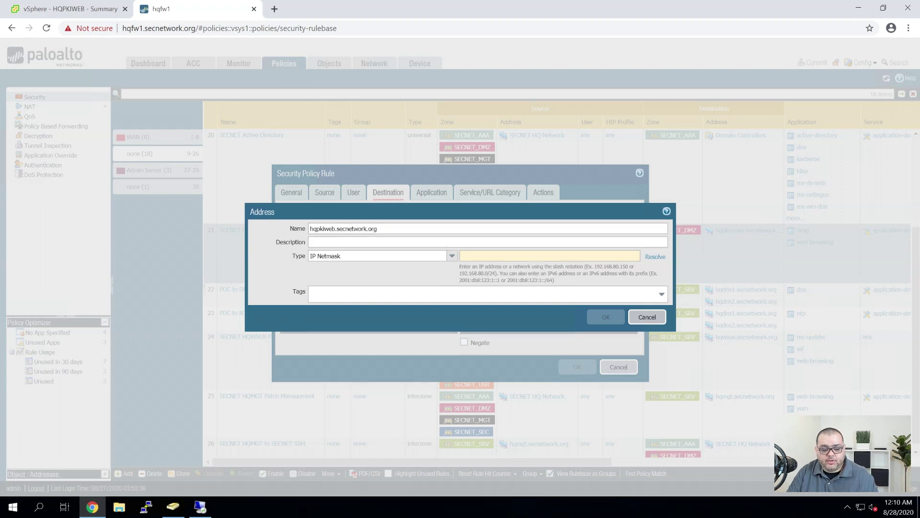
{"action": "type", "text": "10.0"}
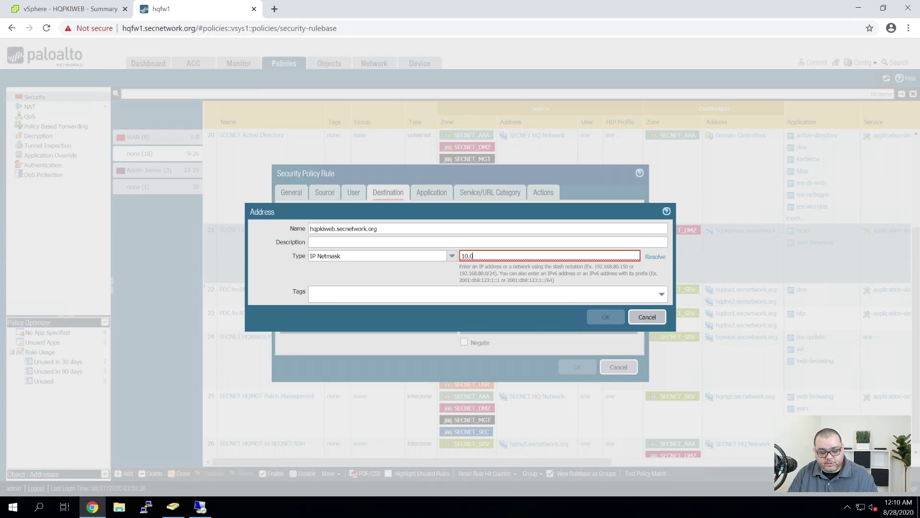
{"action": "type", "text": ".31"}
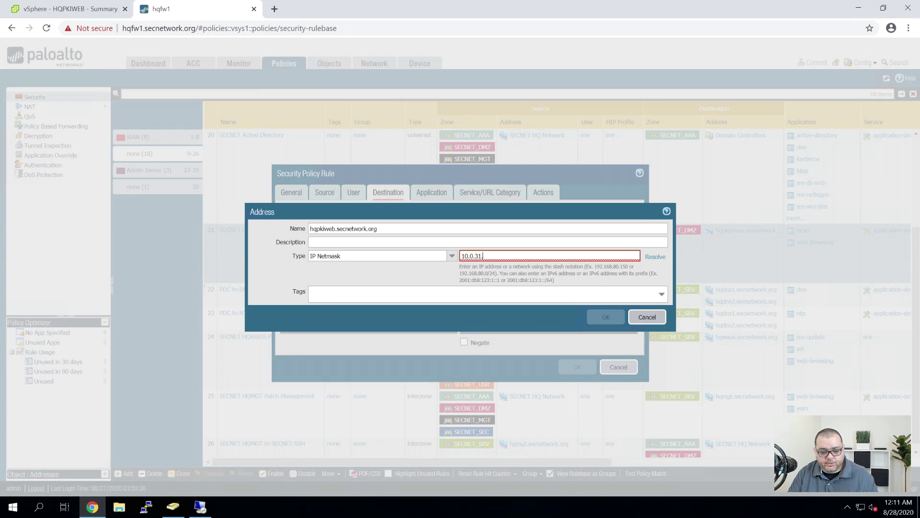
{"action": "type", "text": ".23"}
{"action": "key", "text": "Return"}
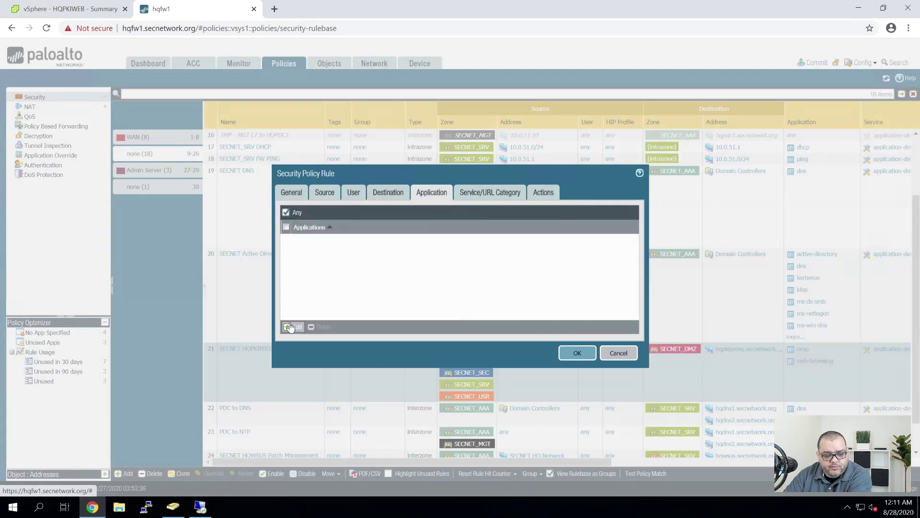
{"action": "left_click", "coordinate": [290, 327]}
Allow the web-browsing and ocsp applications, review service and action settings, and save the rule
{"action": "type", "text": "web-br"}
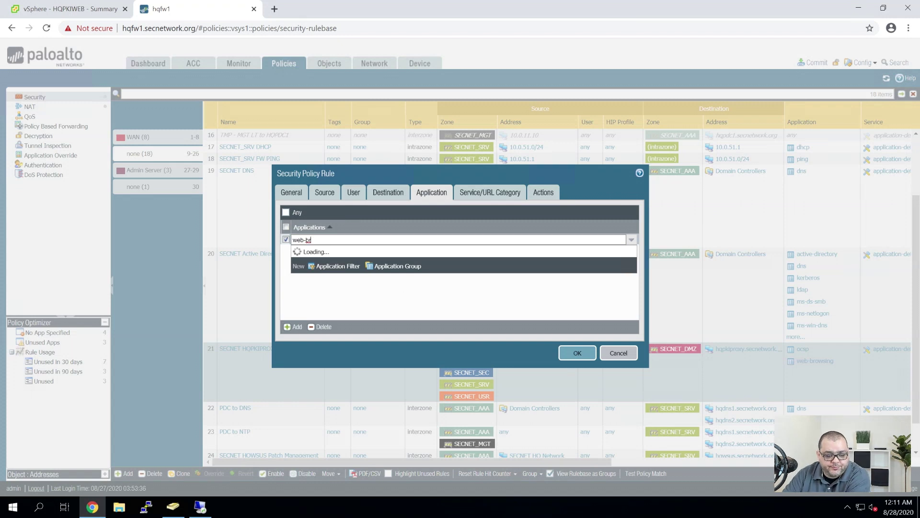
{"action": "left_click", "coordinate": [327, 257]}
{"action": "left_click", "coordinate": [293, 326]}
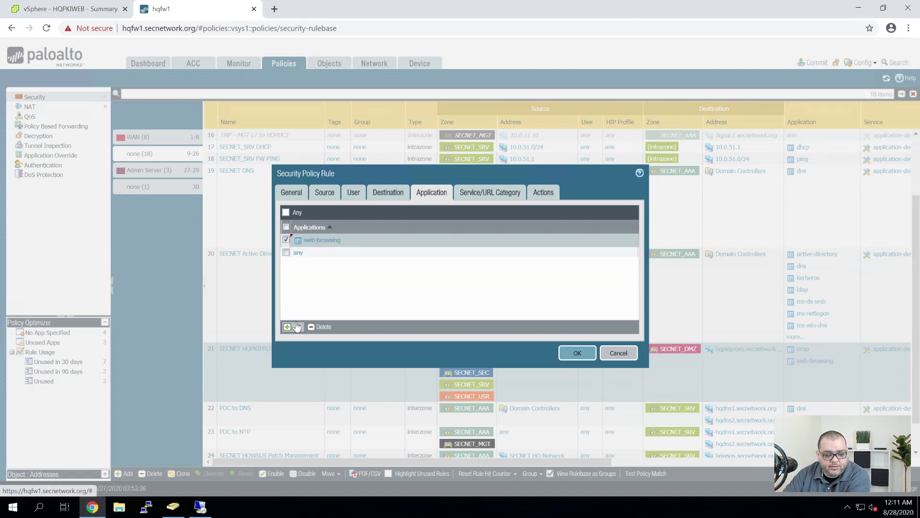
{"action": "type", "text": "o"}
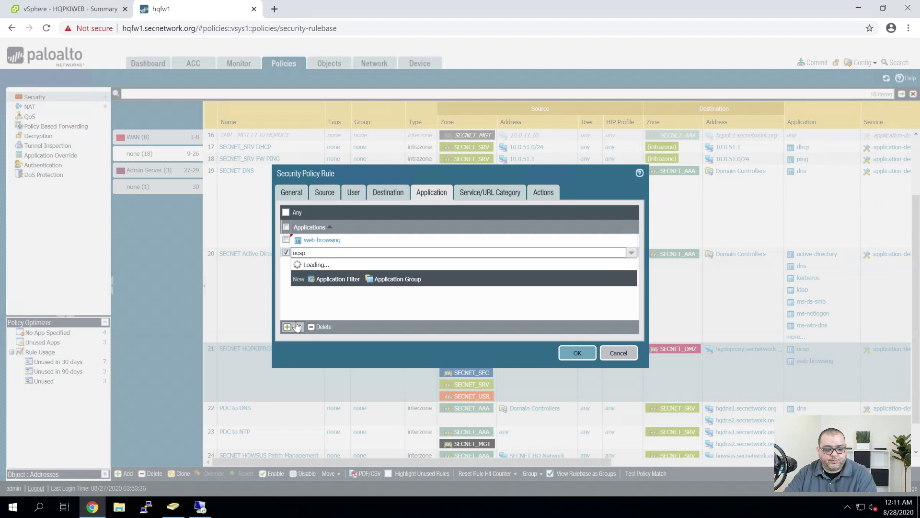
{"action": "type", "text": "csp"}
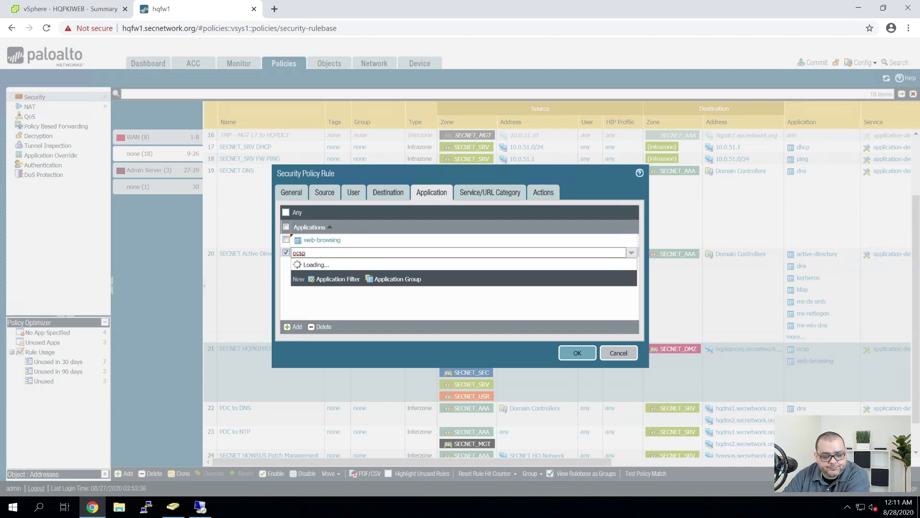
{"action": "left_click", "coordinate": [312, 277]}
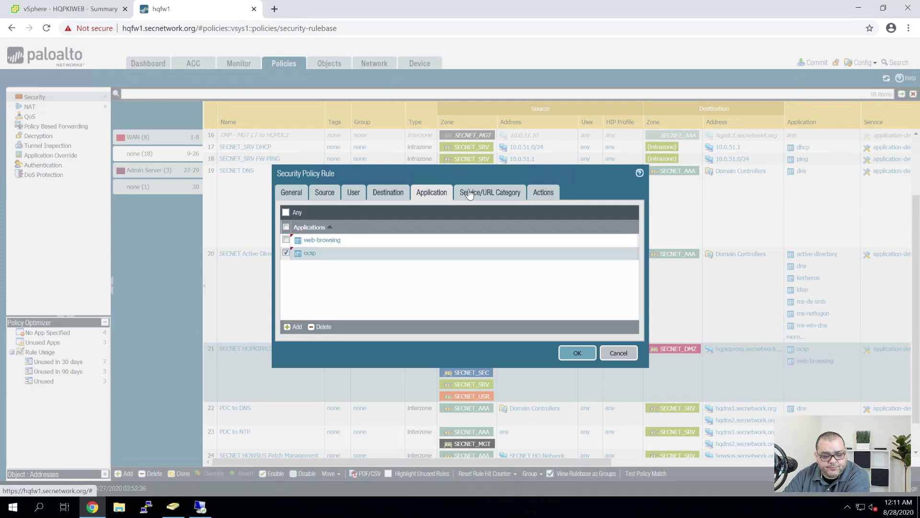
{"action": "left_click", "coordinate": [470, 192]}
{"action": "left_click", "coordinate": [544, 191]}
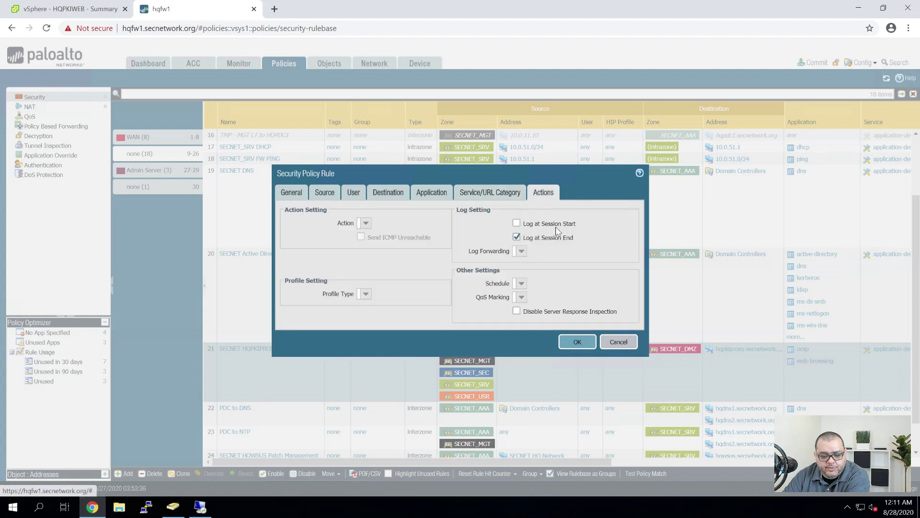
{"action": "left_click", "coordinate": [578, 341]}
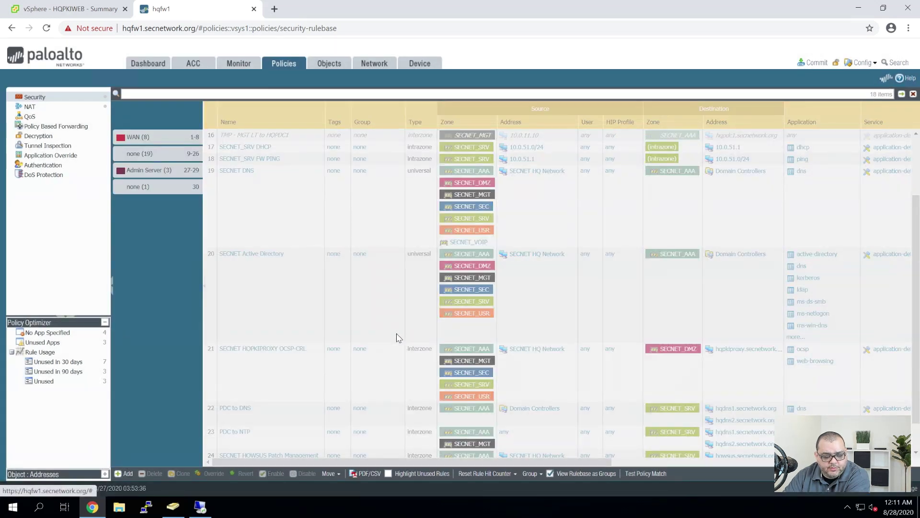
Commit all firewall changes, then bring up PuTTY Configuration from the taskbar
{"action": "left_click", "coordinate": [809, 62]}
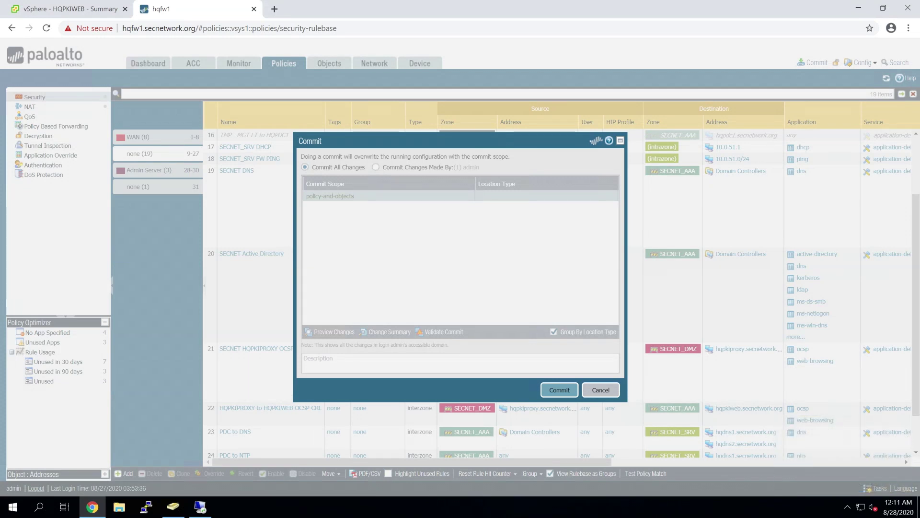
{"action": "key", "text": "Return"}
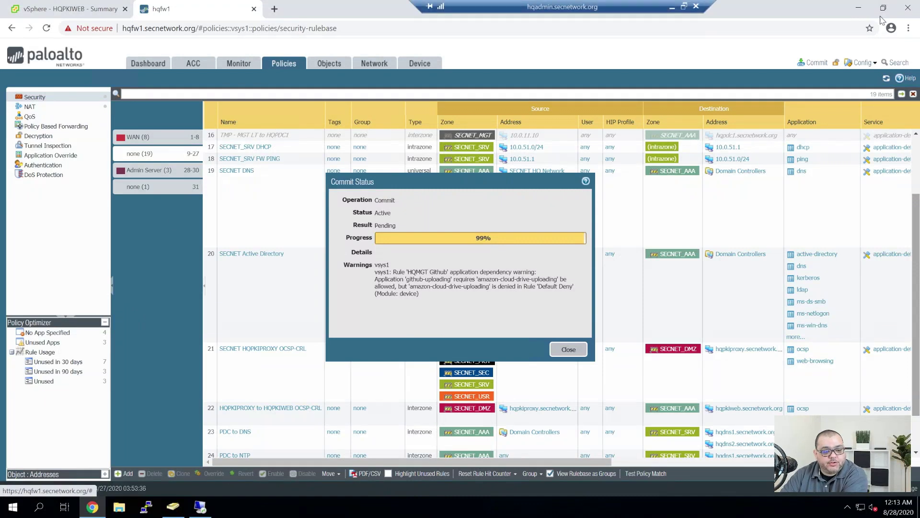
{"action": "left_click", "coordinate": [859, 8]}
{"action": "left_click", "coordinate": [147, 507]}
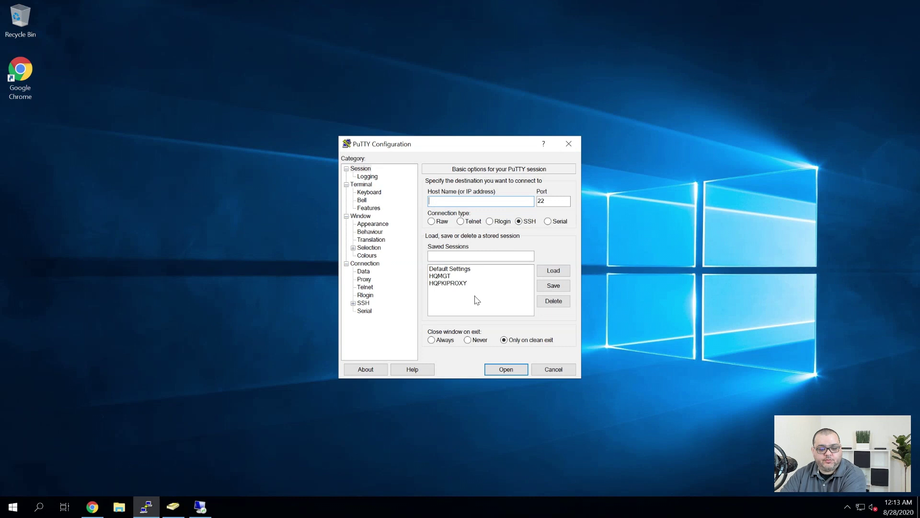
Connect to the HQPKIPROXY session, log in with the admin account, and become root with sudo su -
{"action": "double_click", "coordinate": [474, 283]}
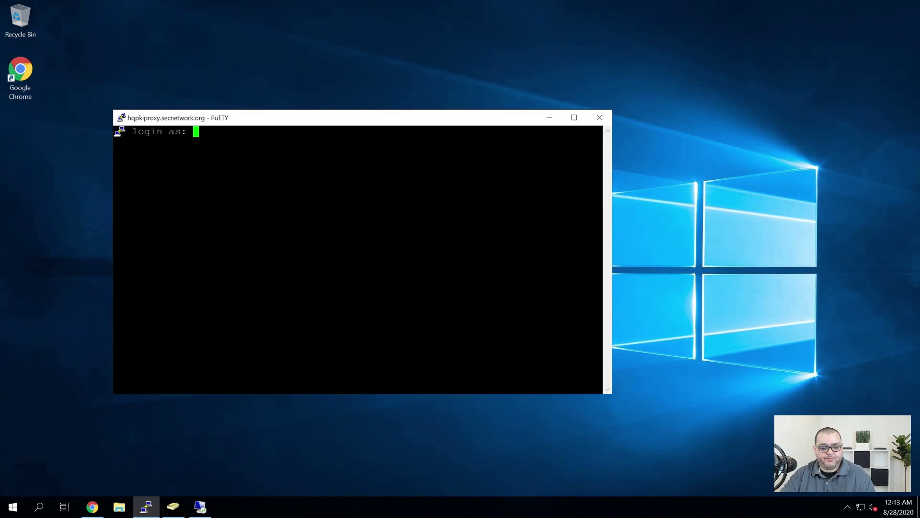
{"action": "key", "text": "Return"}
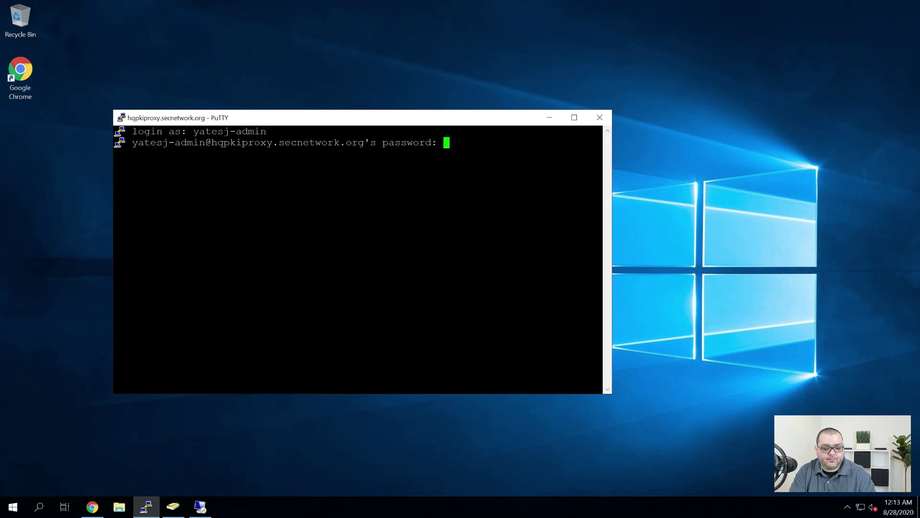
{"action": "key", "text": "Return"}
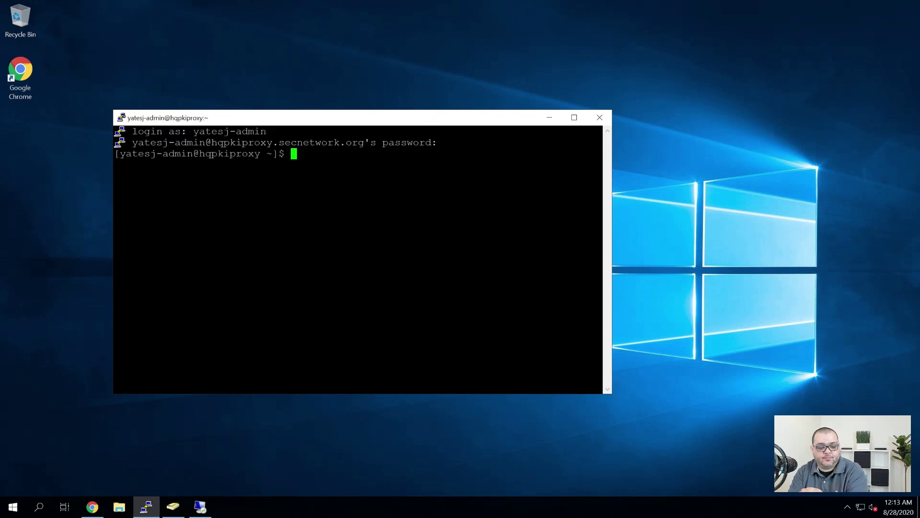
{"action": "type", "text": "sudo su -"}
{"action": "key", "text": "Return"}
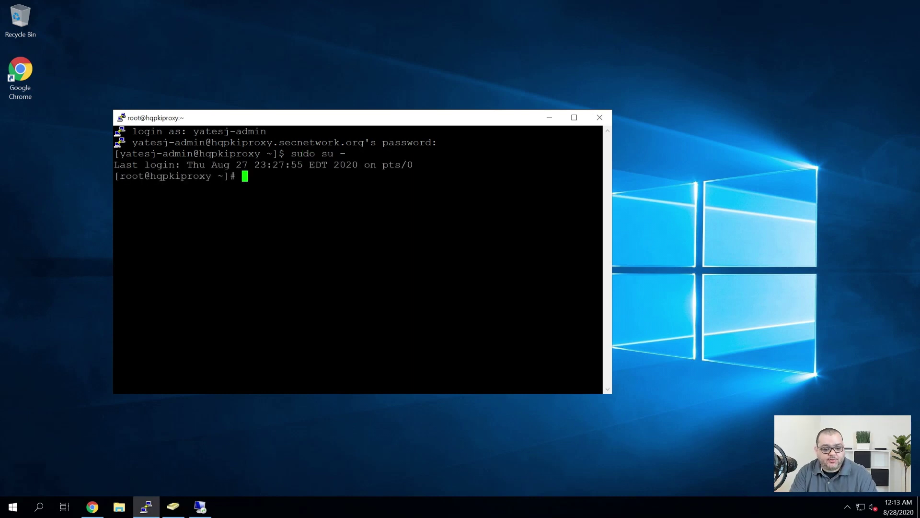
Start nginx with systemctl, confirm it is active (running), and return to Chrome
{"action": "type", "text": "systemct"}
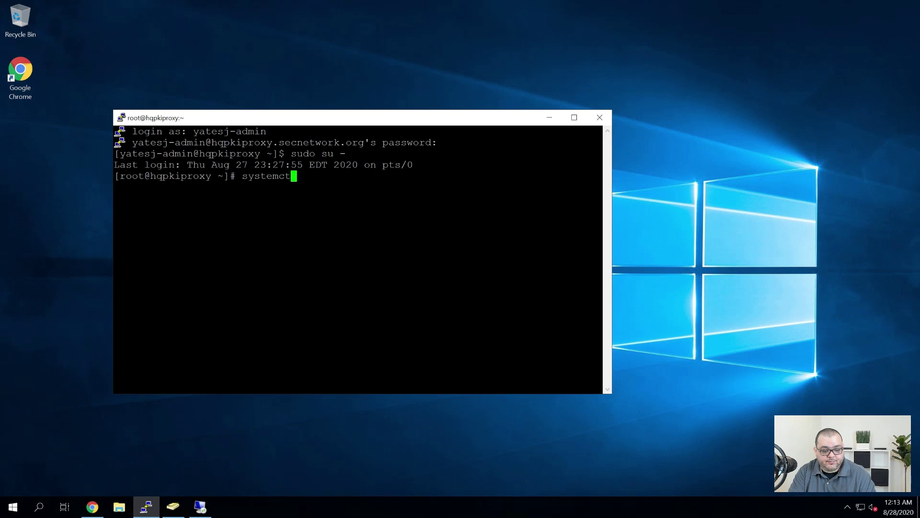
{"action": "type", "text": "l start"}
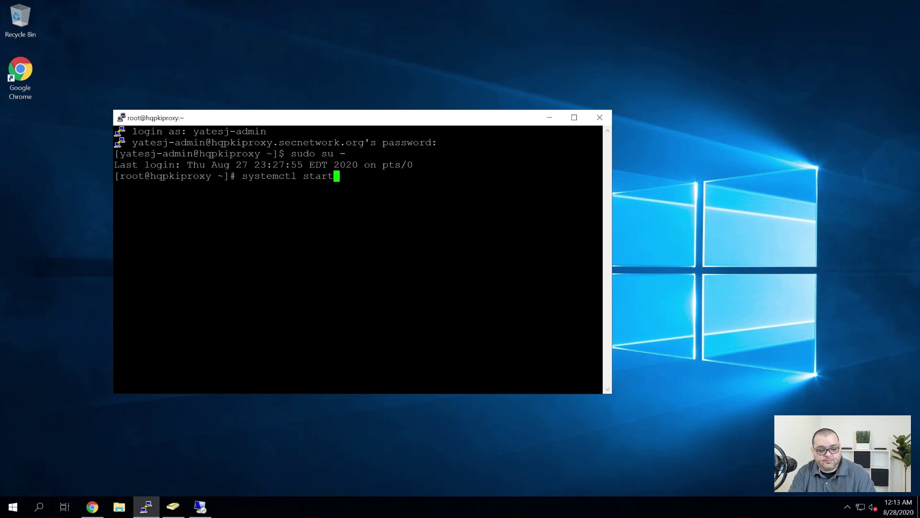
{"action": "type", "text": " nginx"}
{"action": "key", "text": "Return"}
{"action": "type", "text": "systemctl status "}
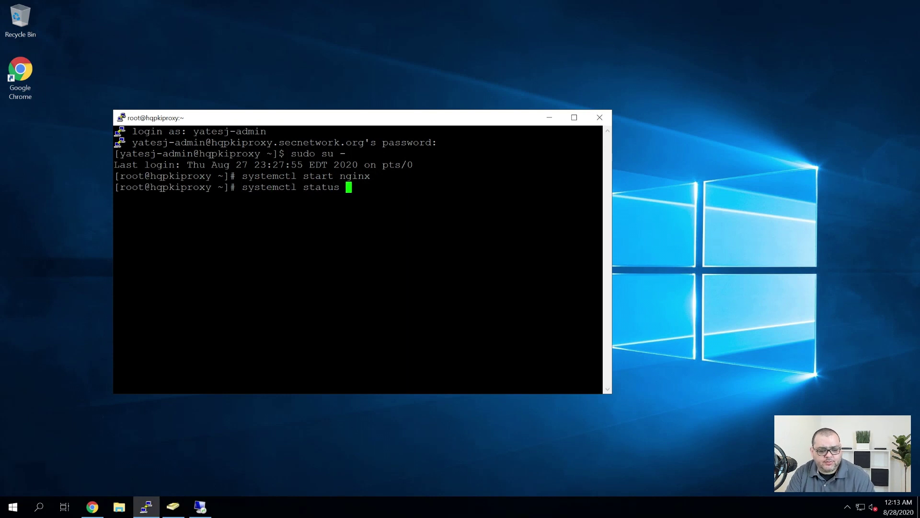
{"action": "type", "text": "nginx"}
{"action": "key", "text": "Return"}
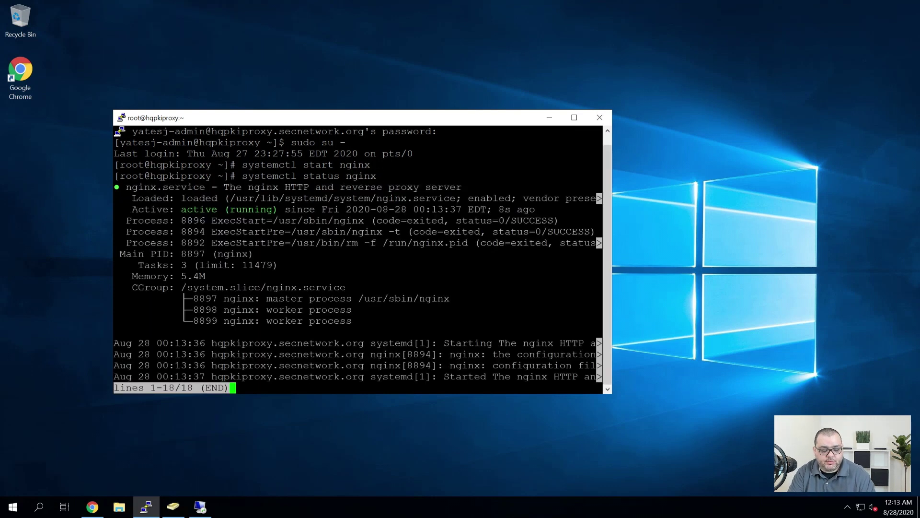
{"action": "key", "text": "q"}
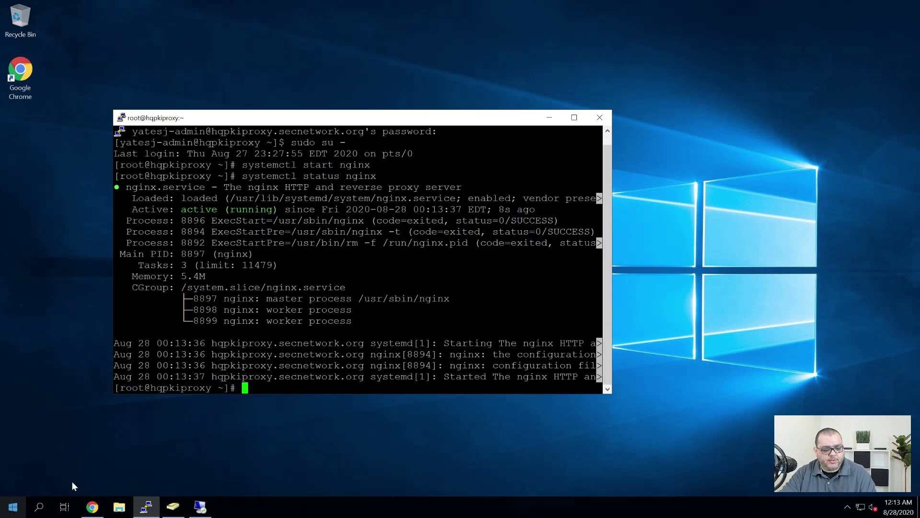
{"action": "left_click", "coordinate": [92, 507]}
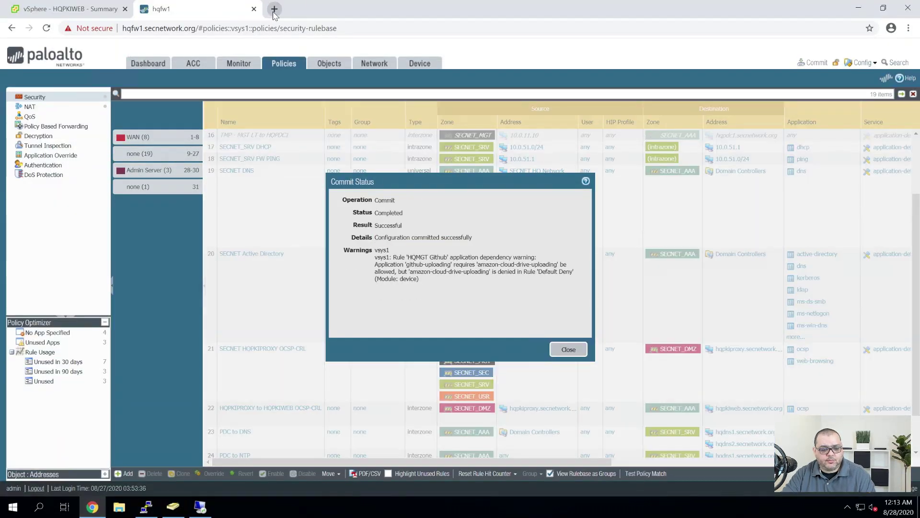
Dismiss the commit status and load pki.secnetwork.org in a new incognito window
{"action": "left_click", "coordinate": [569, 349]}
{"action": "left_click", "coordinate": [909, 28]}
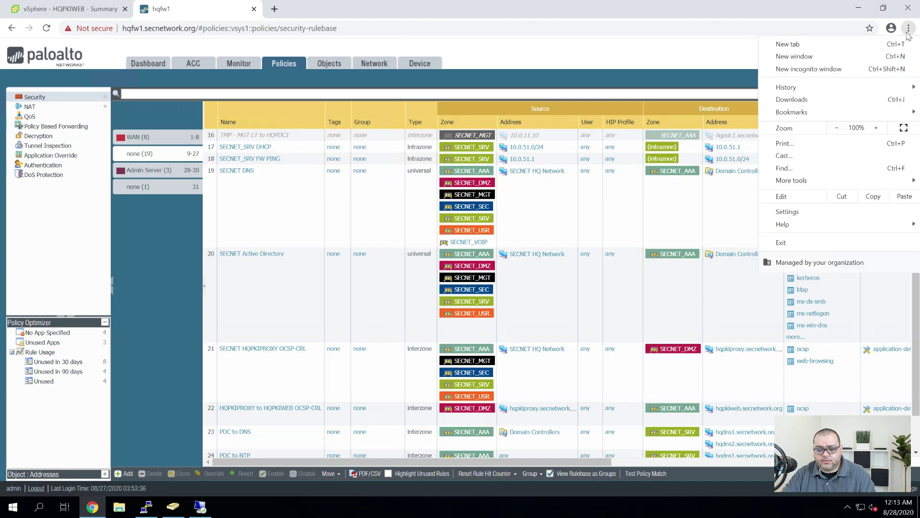
{"action": "left_click", "coordinate": [796, 67]}
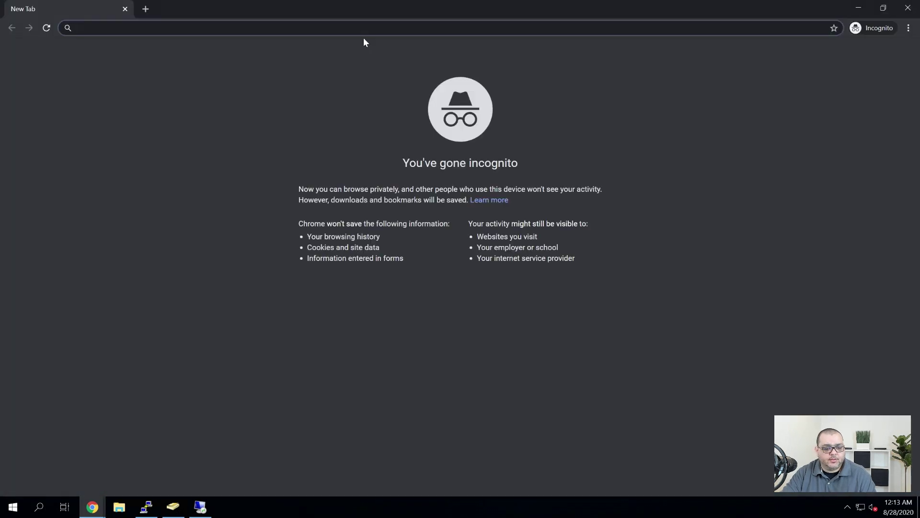
{"action": "type", "text": "pki"}
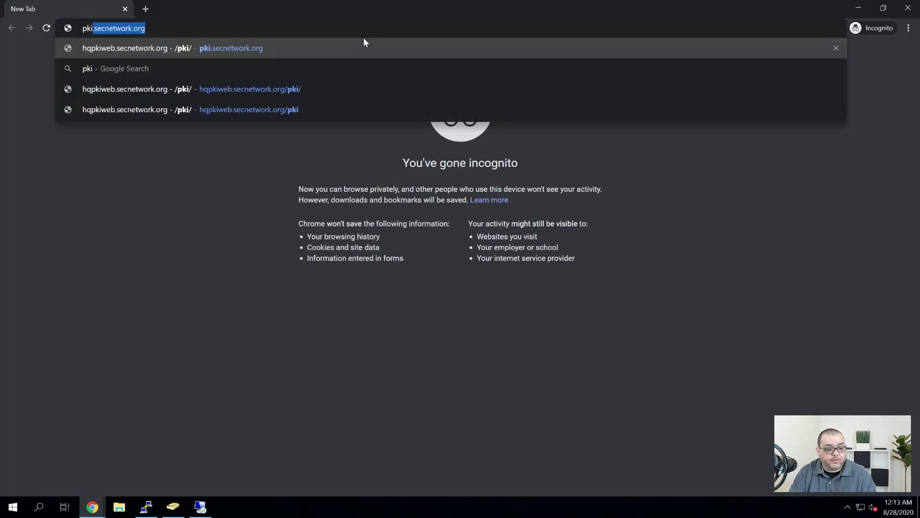
{"action": "key", "text": "Return"}
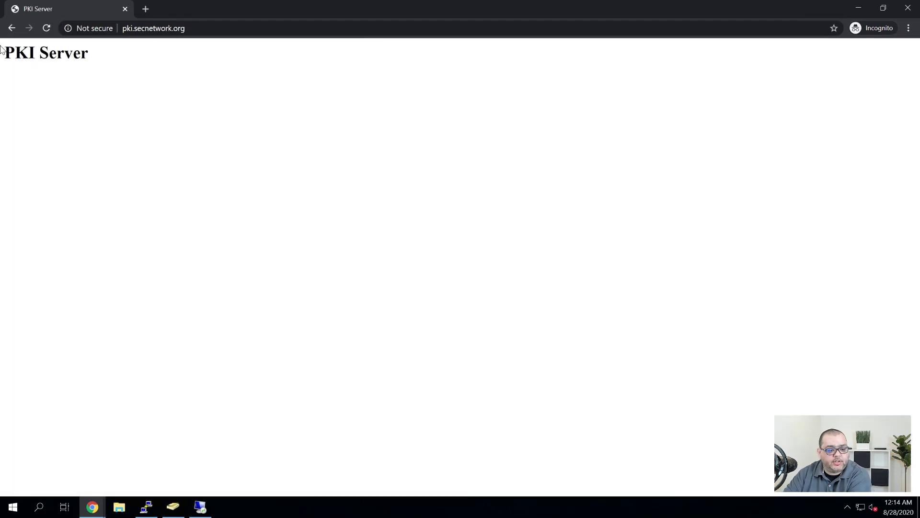
{"action": "left_click_drag", "start_coordinate": [2, 50], "coordinate": [107, 82]}
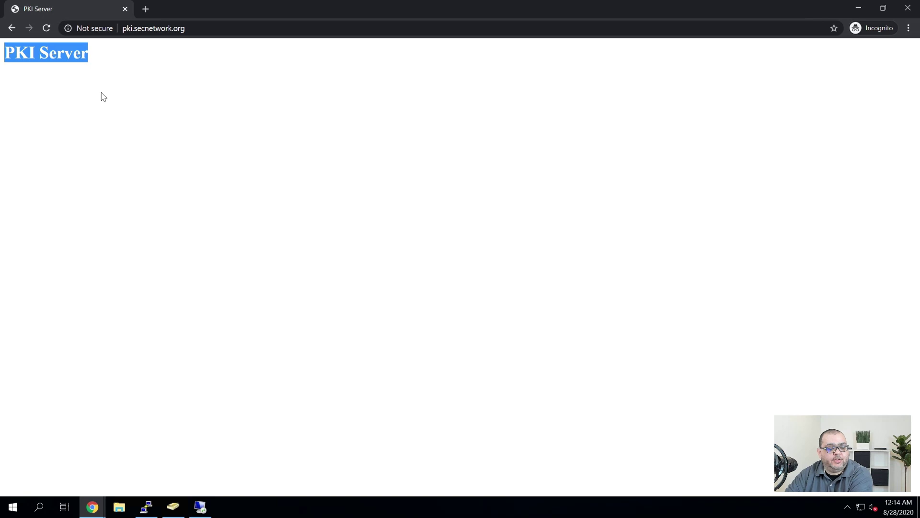
{"action": "left_click", "coordinate": [184, 114]}
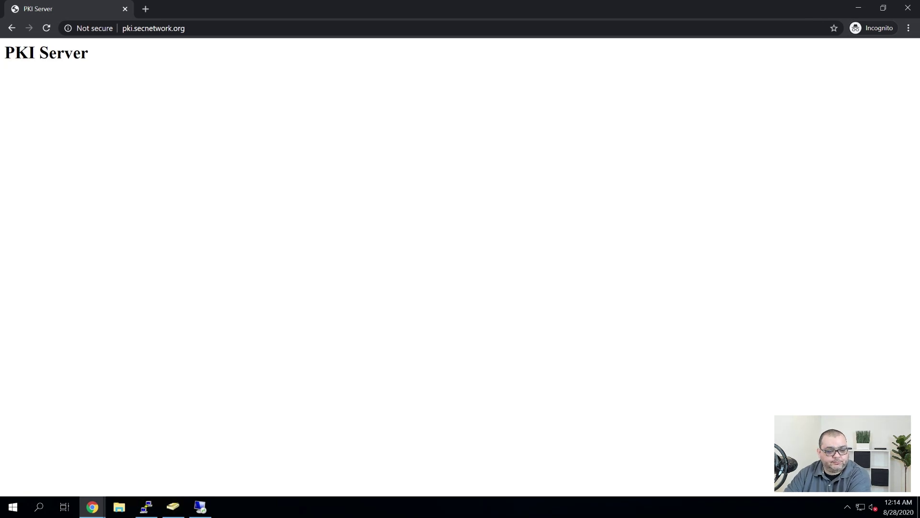